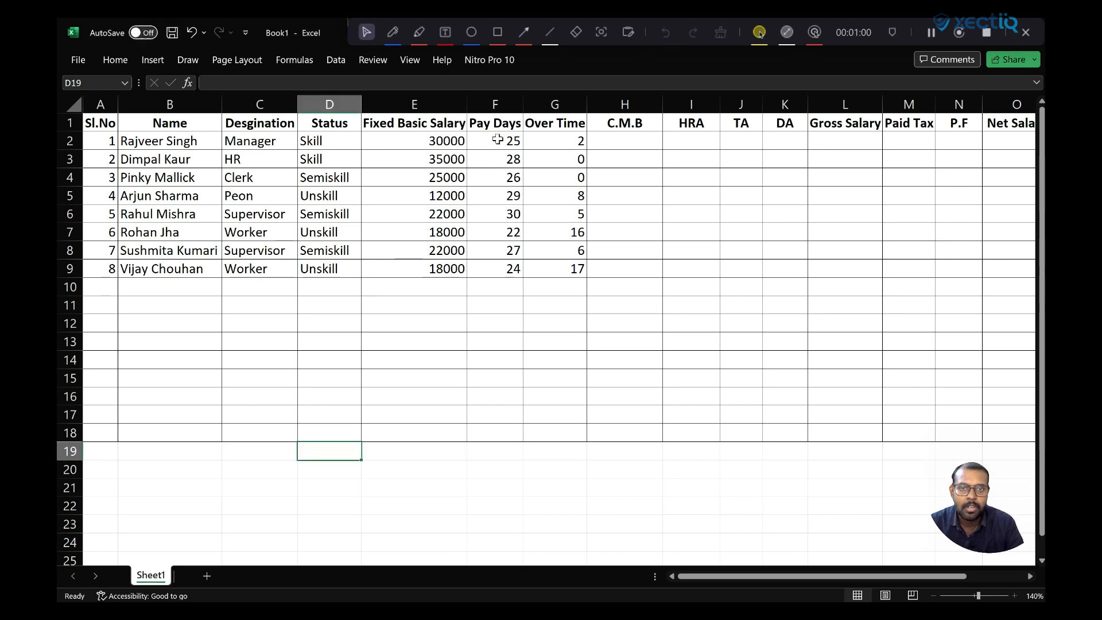
left_click(501, 144)
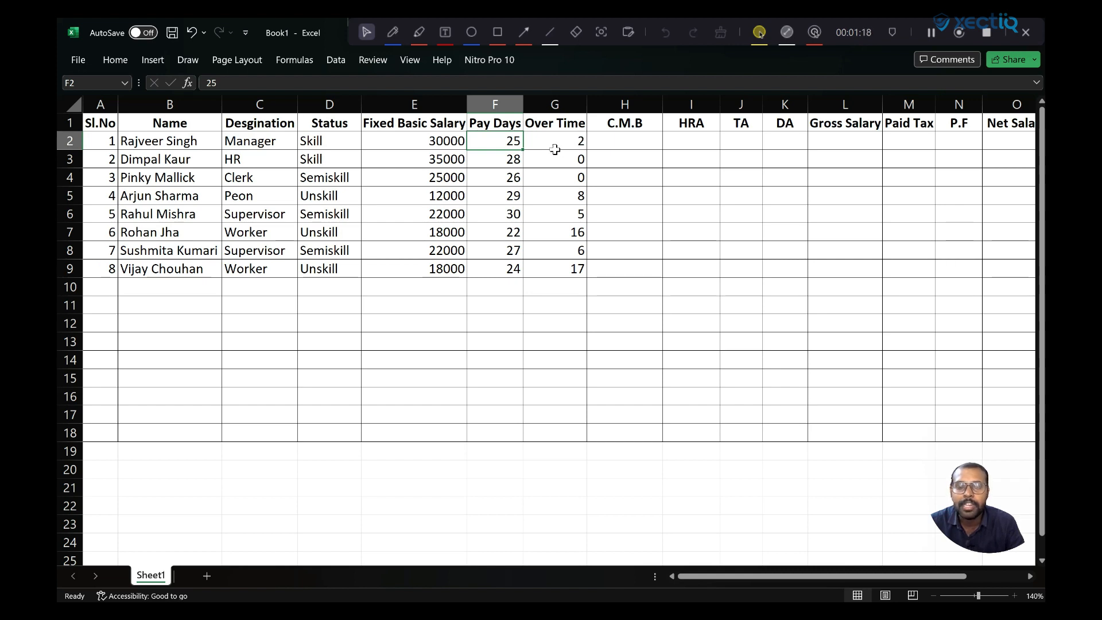
left_click(613, 158)
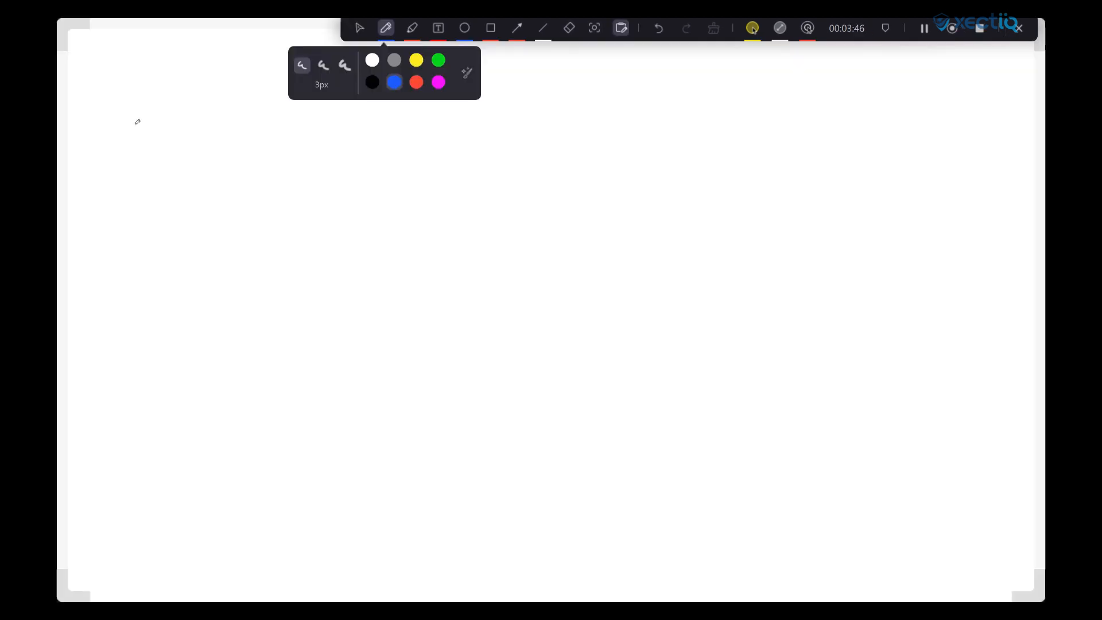
- On the blank whiteboard, handwrite "Fixed Basic" in blue with 30000 below it, linked by a short line to "30 days"
mouse_move(136, 129)
left_mouse_down()
mouse_move(145, 167)
mouse_move(153, 124)
mouse_move(159, 149)
mouse_move(179, 161)
mouse_move(210, 148)
left_mouse_up()
left_click(177, 133)
mouse_move(213, 150)
left_mouse_down()
mouse_move(226, 138)
mouse_move(242, 157)
left_mouse_up()
mouse_move(247, 113)
left_mouse_down()
mouse_move(257, 141)
mouse_move(247, 155)
mouse_move(296, 105)
mouse_move(300, 134)
mouse_move(284, 147)
mouse_move(400, 124)
left_mouse_up()
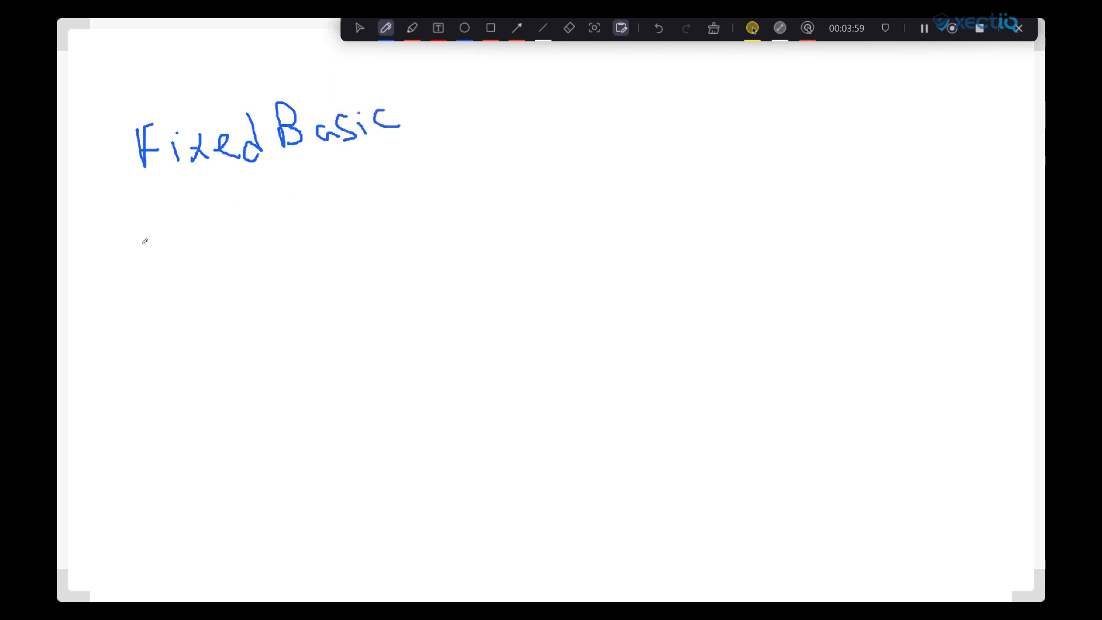
mouse_move(143, 242)
left_mouse_down()
mouse_move(164, 287)
mouse_move(144, 288)
left_mouse_up()
mouse_move(196, 251)
left_mouse_down()
mouse_move(194, 265)
mouse_move(190, 244)
mouse_move(330, 244)
mouse_move(300, 244)
mouse_move(423, 210)
mouse_move(412, 229)
mouse_move(468, 198)
mouse_move(449, 202)
left_mouse_up()
mouse_move(507, 164)
left_mouse_down()
mouse_move(498, 201)
mouse_move(554, 193)
mouse_move(563, 216)
mouse_move(585, 197)
mouse_move(583, 212)
left_mouse_up()
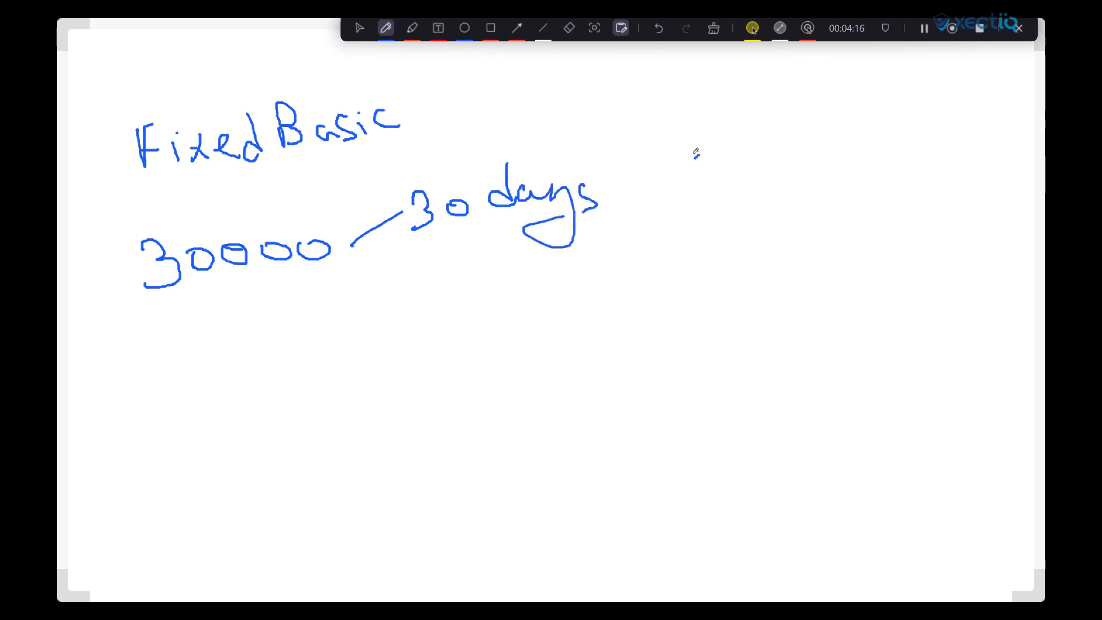
- Handwrite the question "1 Day?" beside the "30 days" note
mouse_move(696, 152)
left_mouse_down()
mouse_move(707, 194)
mouse_move(739, 192)
mouse_move(760, 160)
mouse_move(751, 192)
left_mouse_up()
mouse_move(745, 166)
left_mouse_down()
mouse_move(763, 190)
mouse_move(798, 173)
mouse_move(823, 184)
mouse_move(843, 209)
left_mouse_up()
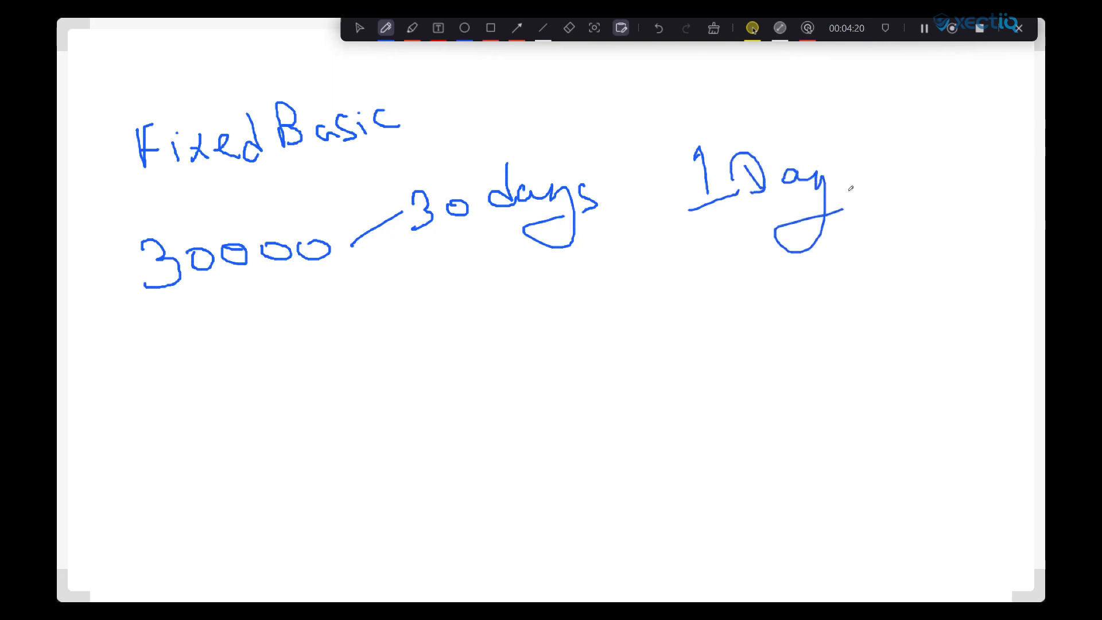
mouse_move(831, 164)
left_mouse_down()
mouse_move(852, 165)
mouse_move(861, 181)
left_mouse_up()
left_click(868, 211)
- Write the division of 30000 by 30 as a fraction and circle it
left_click_drag(148, 318, 318, 311)
mouse_move(233, 339)
left_mouse_down()
mouse_move(246, 346)
mouse_move(217, 368)
mouse_move(281, 345)
mouse_move(256, 347)
left_mouse_up()
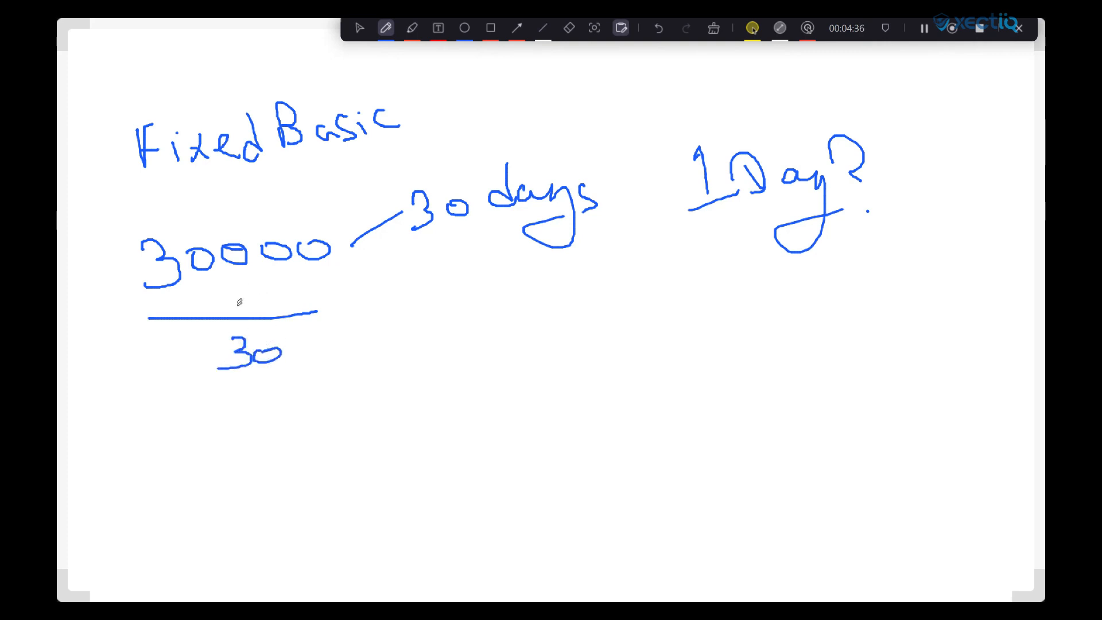
mouse_move(207, 222)
left_mouse_down()
mouse_move(184, 221)
mouse_move(176, 344)
mouse_move(325, 287)
mouse_move(184, 204)
mouse_move(176, 221)
left_mouse_up()
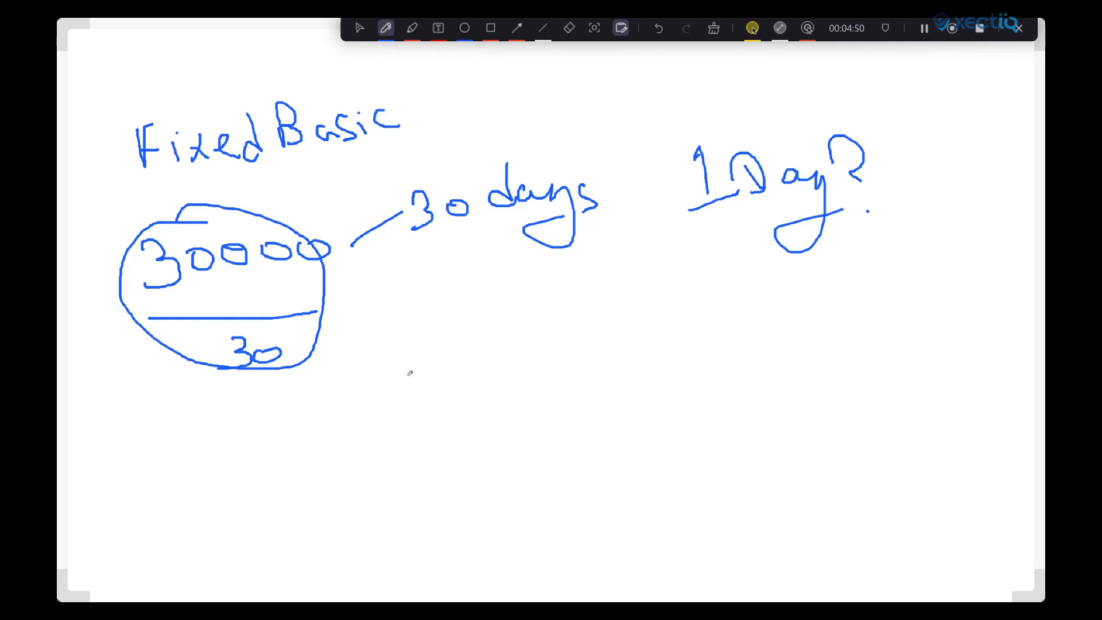
- Handwrite 30000/30 in the lower middle, underline it with "1 Day" beneath, and add another underlined division slash after it
mouse_move(423, 378)
left_mouse_down()
mouse_move(429, 363)
mouse_move(457, 382)
mouse_move(422, 409)
left_mouse_up()
mouse_move(468, 380)
left_mouse_down()
mouse_move(554, 387)
mouse_move(538, 379)
left_mouse_up()
mouse_move(569, 379)
left_mouse_down()
mouse_move(598, 391)
mouse_move(599, 422)
left_mouse_up()
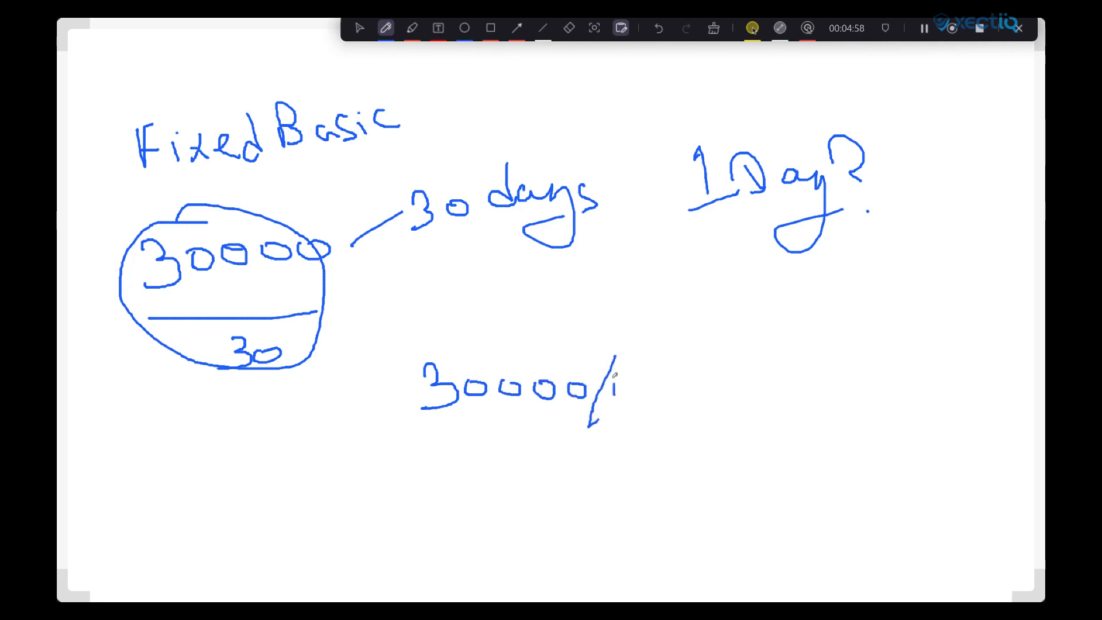
mouse_move(614, 374)
left_mouse_down()
mouse_move(638, 399)
mouse_move(619, 421)
left_mouse_up()
mouse_move(664, 391)
left_mouse_down()
mouse_move(660, 410)
mouse_move(662, 387)
left_mouse_up()
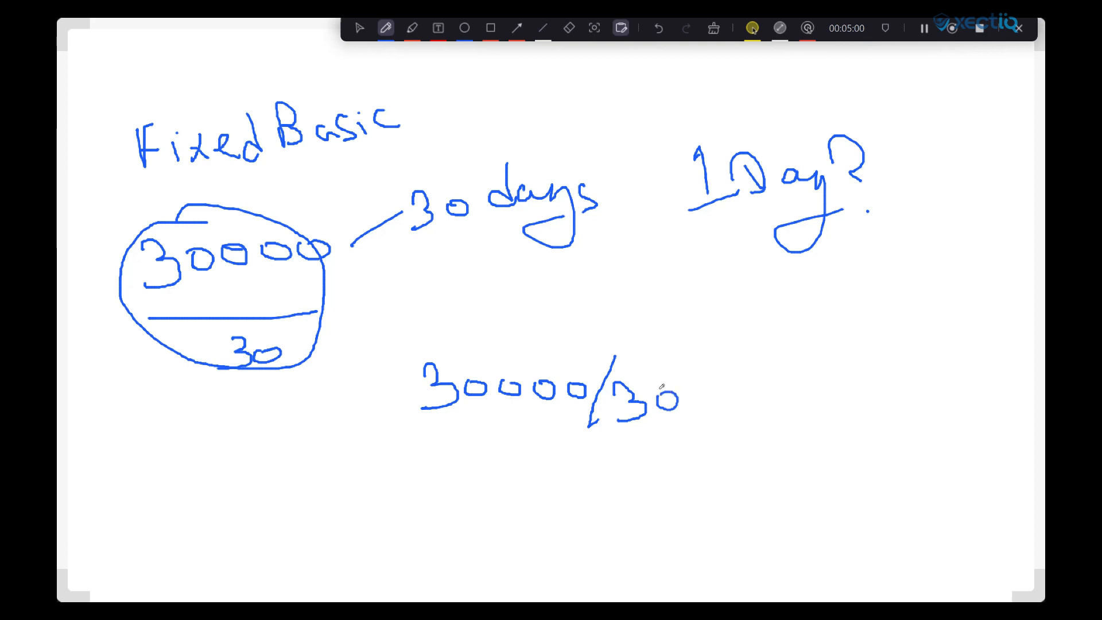
left_click_drag(435, 446, 678, 441)
mouse_move(543, 469)
left_mouse_down()
mouse_move(545, 500)
mouse_move(577, 500)
mouse_move(586, 482)
mouse_move(583, 495)
mouse_move(610, 478)
mouse_move(636, 483)
mouse_move(663, 531)
left_mouse_up()
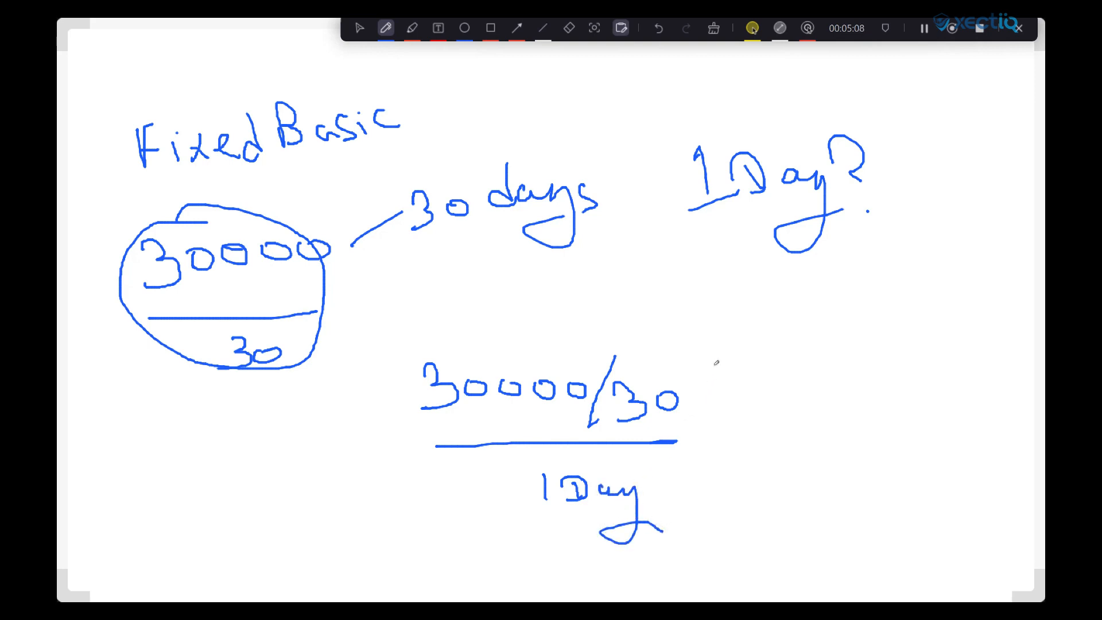
mouse_move(720, 351)
left_mouse_down()
mouse_move(694, 428)
mouse_move(768, 442)
left_mouse_up()
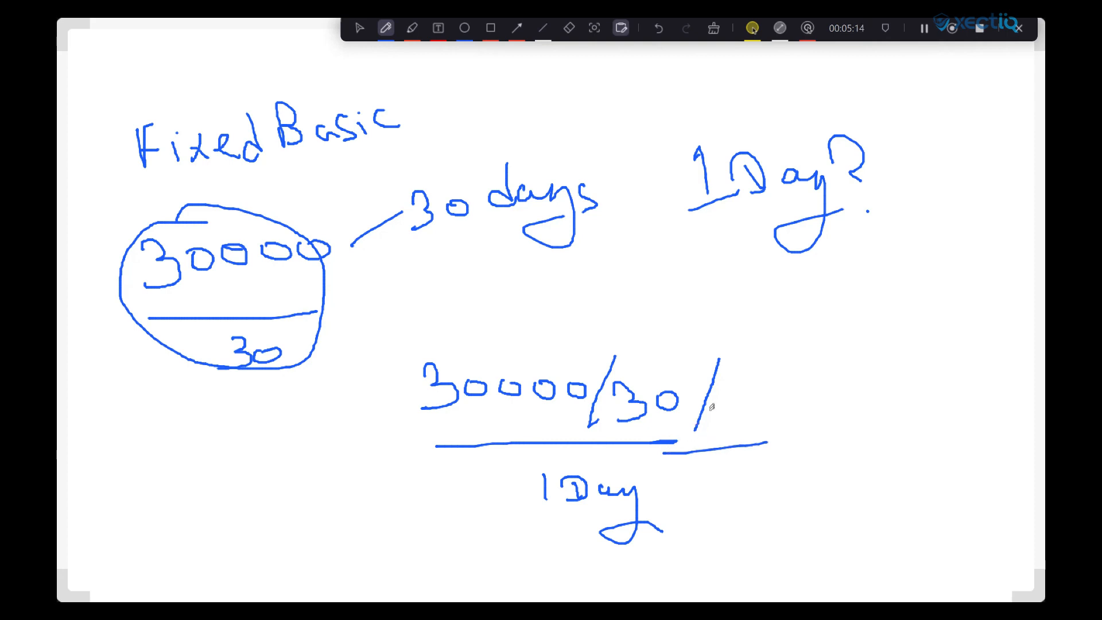
mouse_move(723, 377)
left_mouse_down()
mouse_move(727, 412)
mouse_move(744, 417)
left_mouse_up()
left_click_drag(758, 380, 769, 395)
mouse_move(773, 381)
left_mouse_down()
mouse_move(775, 407)
mouse_move(739, 379)
mouse_move(791, 374)
mouse_move(753, 375)
left_mouse_up()
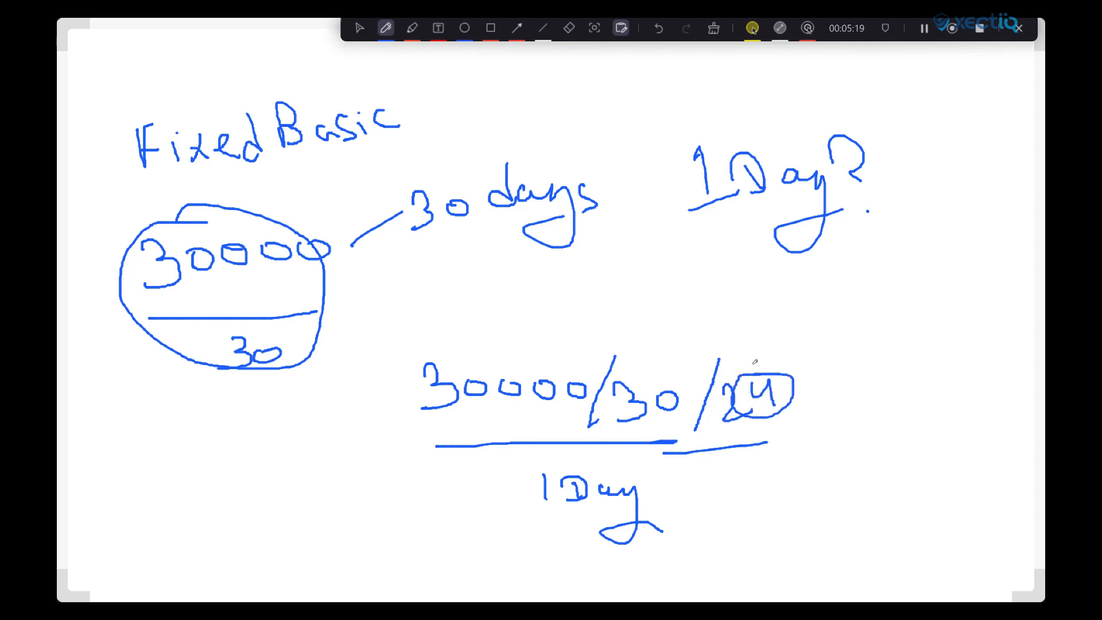
left_click(658, 28)
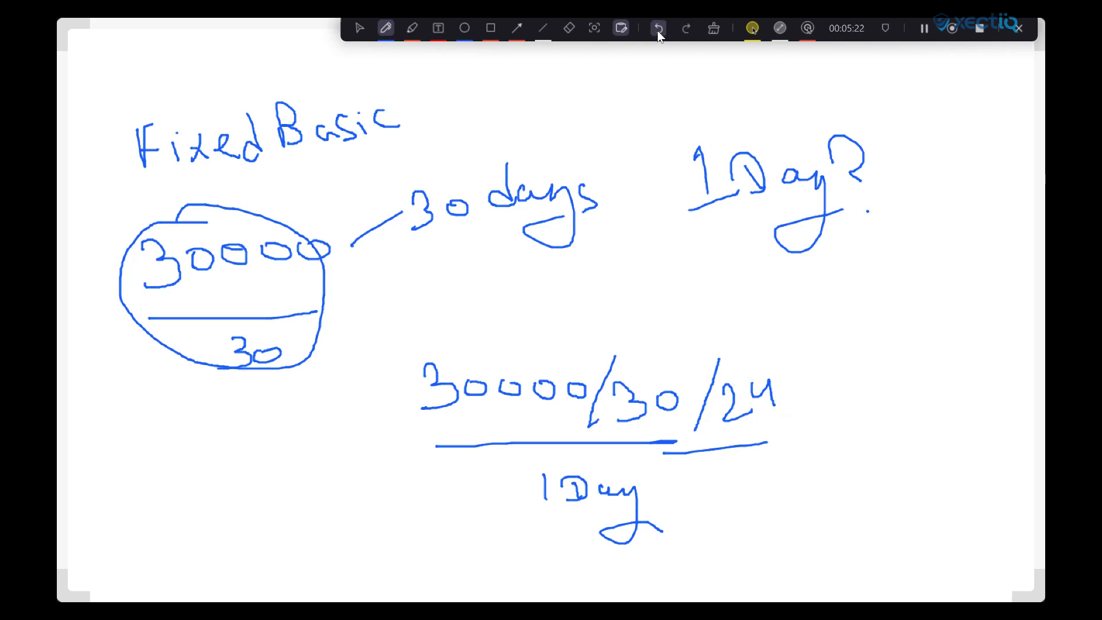
left_click(658, 29)
left_click(659, 28)
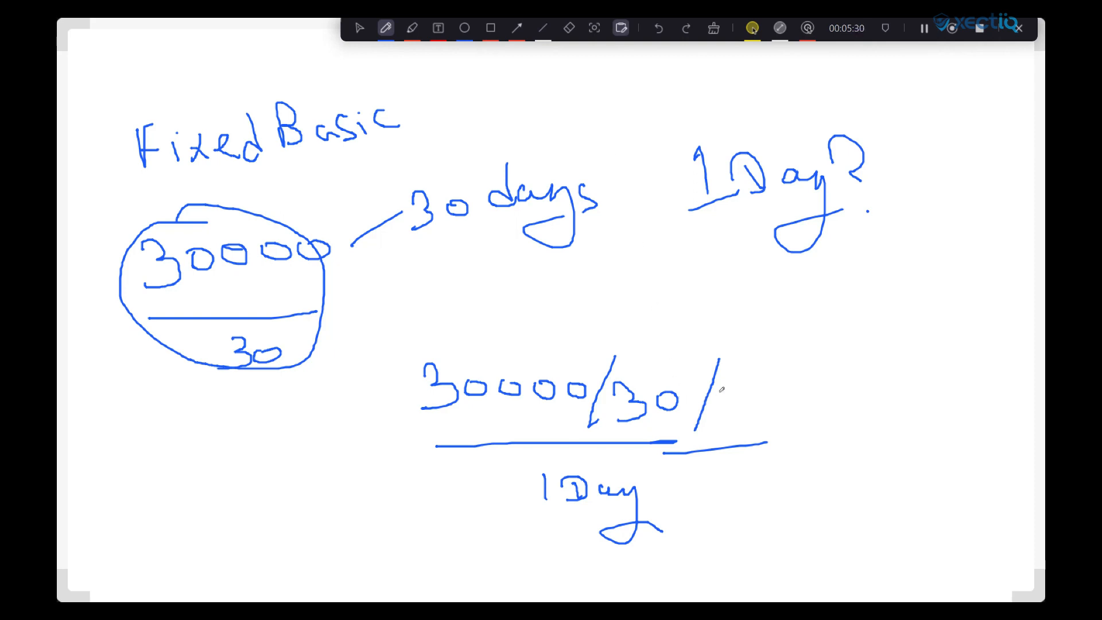
- Write 9 as the second divisor after 30000/30/ and replace the "1 Day" label beneath with "1 Hour"
mouse_move(750, 376)
left_mouse_down()
mouse_move(725, 384)
mouse_move(746, 377)
mouse_move(754, 415)
left_mouse_up()
left_click(569, 28)
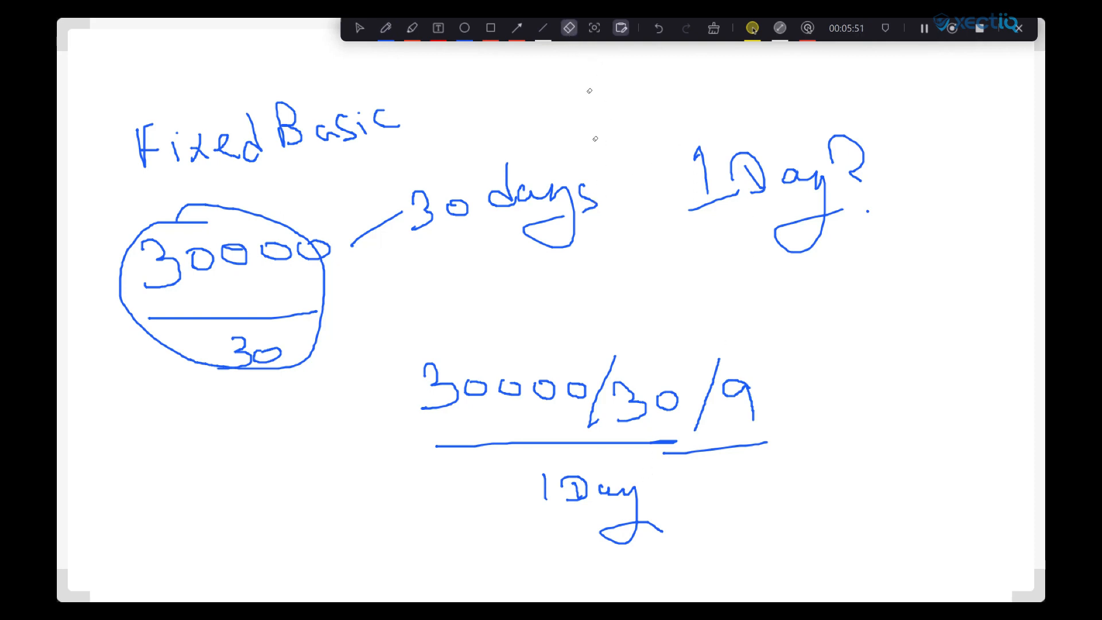
left_click_drag(543, 486, 629, 486)
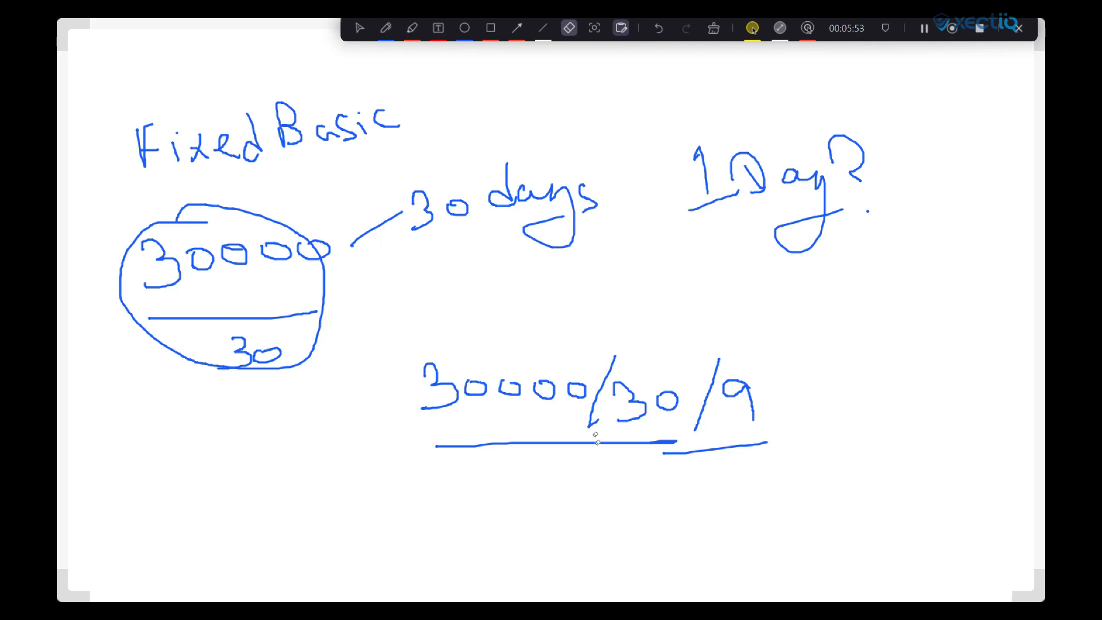
left_click(385, 29)
mouse_move(533, 487)
left_mouse_down()
mouse_move(539, 522)
mouse_move(606, 516)
mouse_move(615, 500)
mouse_move(645, 497)
mouse_move(649, 515)
mouse_move(689, 503)
left_mouse_up()
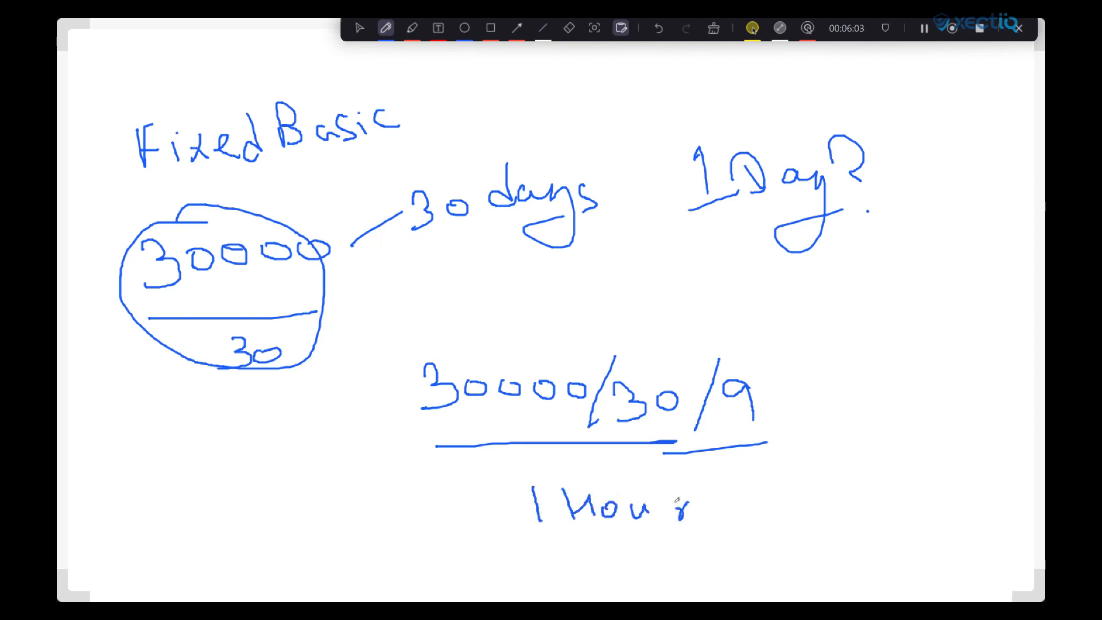
- Tick both rate expressions, and write × 25 beside the daily rate and × 2 beside the hourly rate
left_click_drag(343, 290, 380, 267)
mouse_move(768, 386)
left_mouse_down()
mouse_move(781, 402)
mouse_move(815, 368)
left_mouse_up()
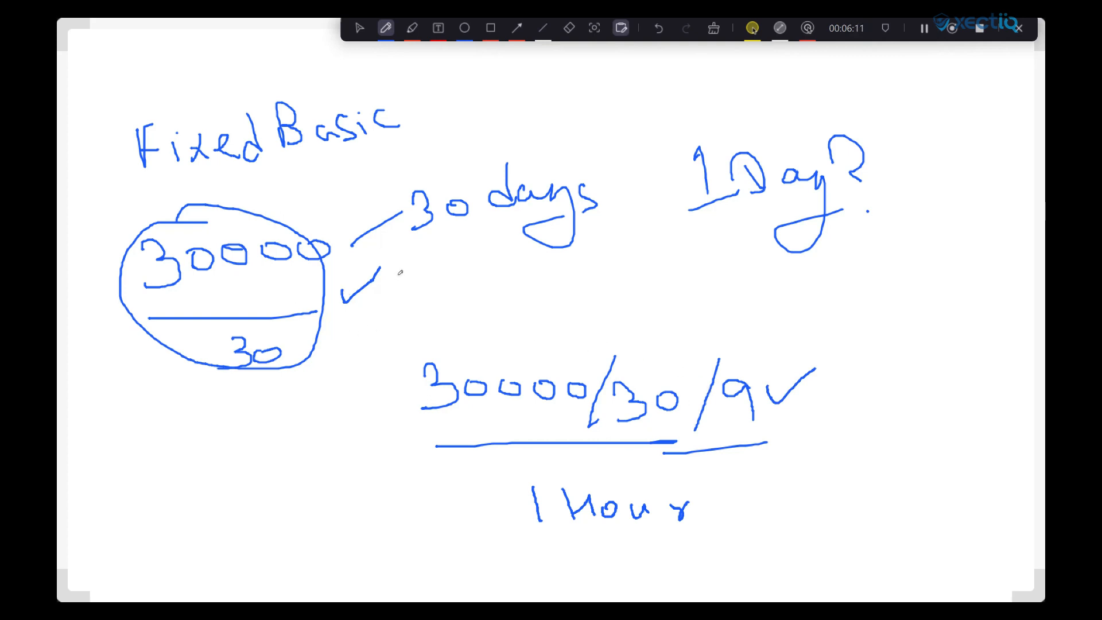
mouse_move(400, 281)
left_mouse_down()
mouse_move(381, 313)
mouse_move(409, 312)
left_mouse_up()
left_click_drag(430, 279, 430, 290)
mouse_move(438, 303)
left_mouse_down()
mouse_move(477, 305)
mouse_move(492, 273)
mouse_move(474, 292)
mouse_move(495, 296)
mouse_move(489, 303)
left_mouse_up()
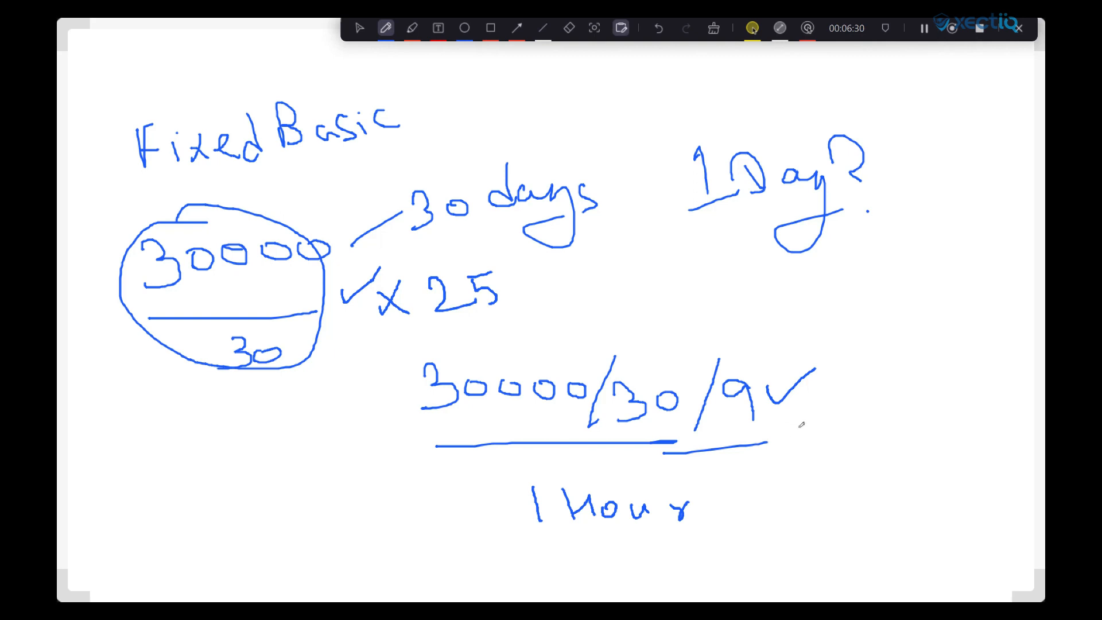
mouse_move(828, 419)
left_mouse_down()
mouse_move(810, 452)
mouse_move(839, 447)
left_mouse_up()
mouse_move(854, 423)
left_mouse_down()
mouse_move(860, 401)
mouse_move(871, 446)
mouse_move(905, 433)
left_mouse_up()
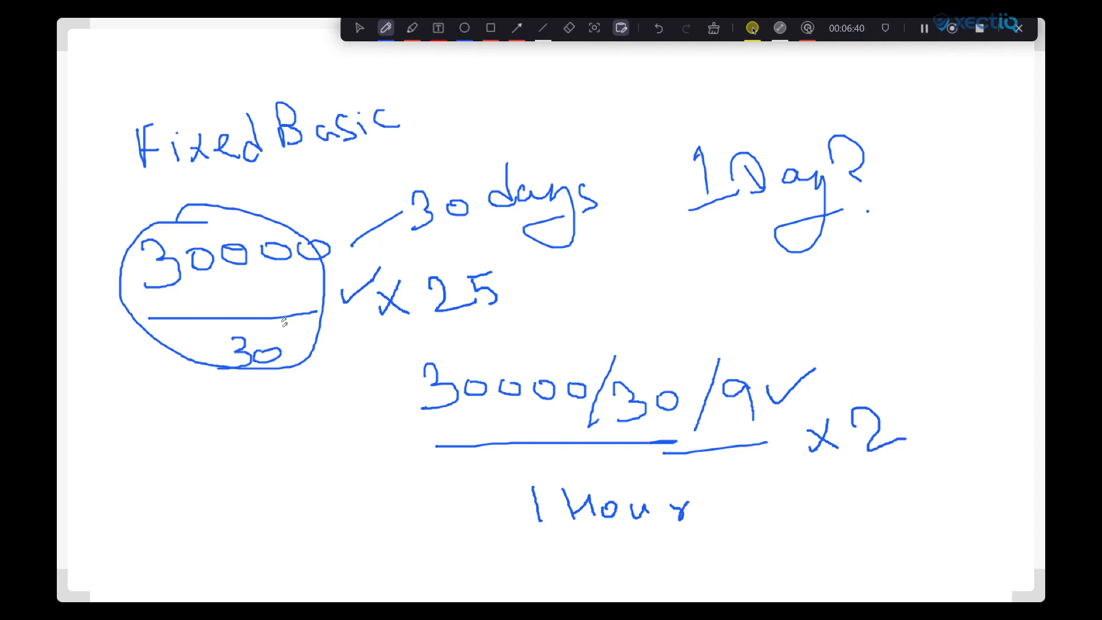
- Underline the daily and hourly pay calculations with long repeated strokes and add a mark beside × 25
mouse_move(185, 381)
left_mouse_down()
mouse_move(381, 372)
mouse_move(560, 318)
left_mouse_up()
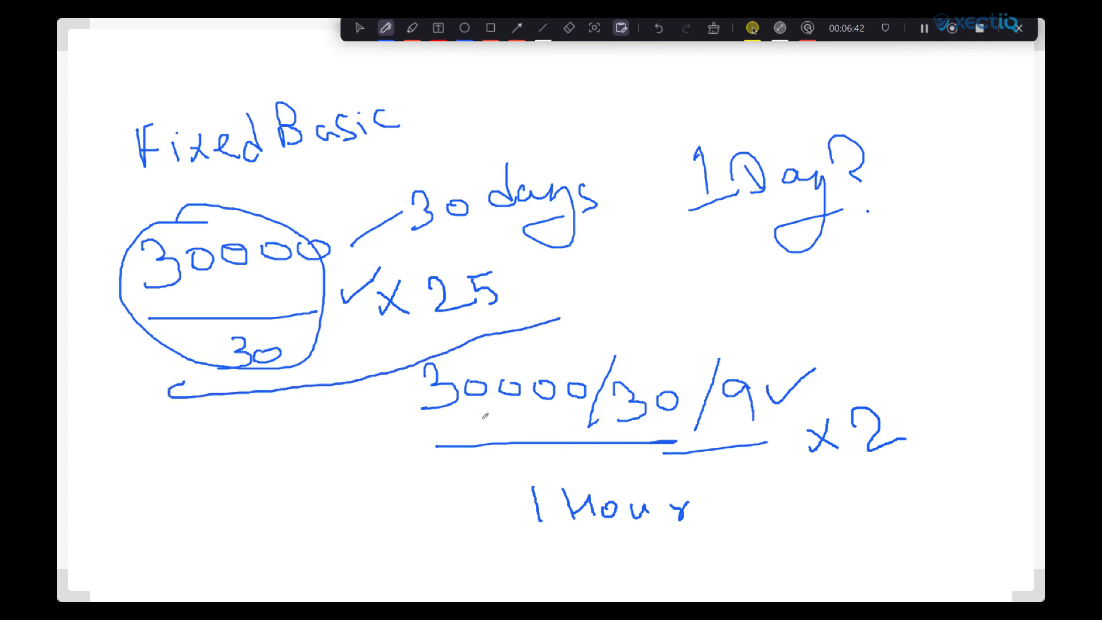
mouse_move(419, 470)
left_mouse_down()
mouse_move(586, 532)
mouse_move(943, 506)
left_mouse_up()
mouse_move(175, 399)
left_mouse_down()
mouse_move(114, 370)
mouse_move(91, 241)
mouse_move(224, 179)
mouse_move(396, 183)
mouse_move(479, 245)
mouse_move(514, 312)
left_mouse_up()
mouse_move(421, 489)
left_mouse_down()
mouse_move(457, 347)
mouse_move(854, 301)
mouse_move(967, 476)
mouse_move(941, 477)
left_mouse_up()
mouse_move(561, 288)
left_mouse_down()
mouse_move(619, 267)
mouse_move(596, 299)
left_mouse_up()
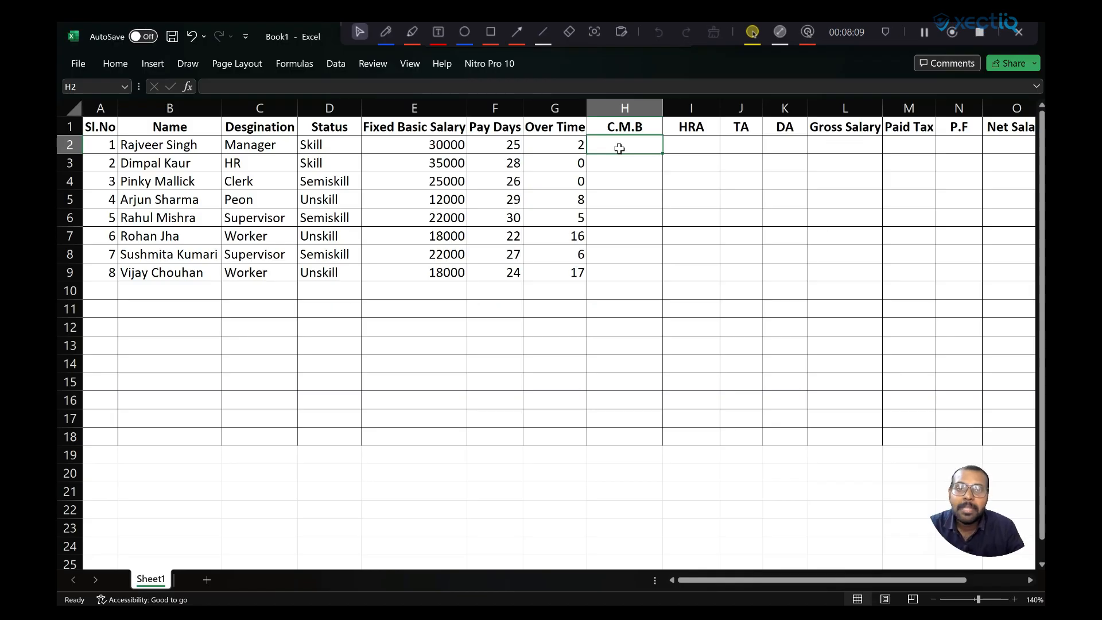
- In Excel, begin the first employee's C.M.B formula in H2 with =(E2/30)*F2
type("=")
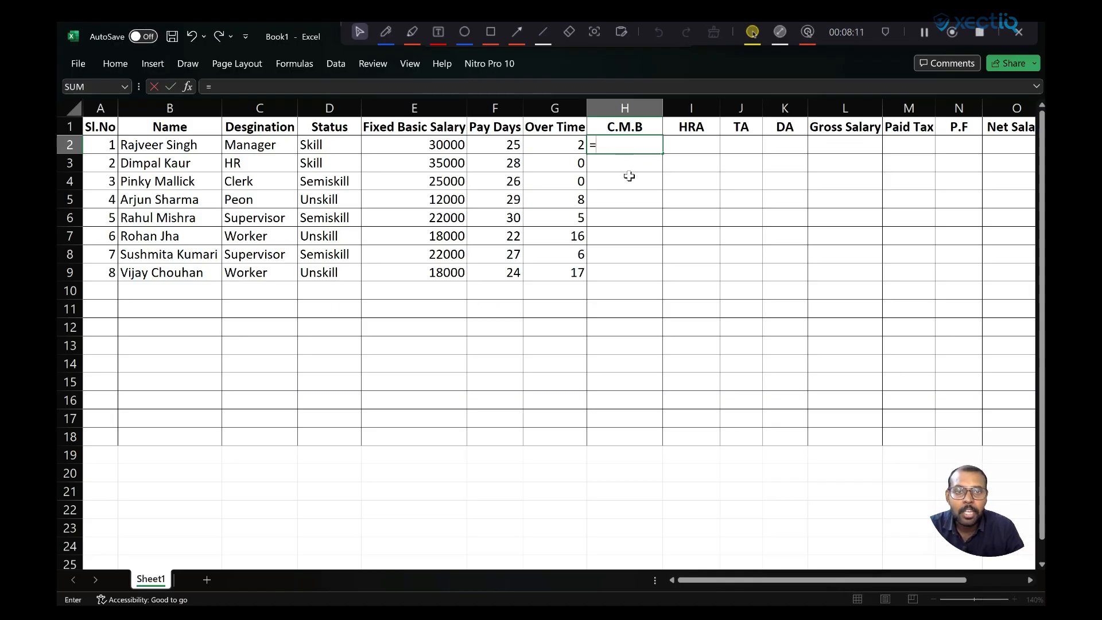
left_click(430, 145)
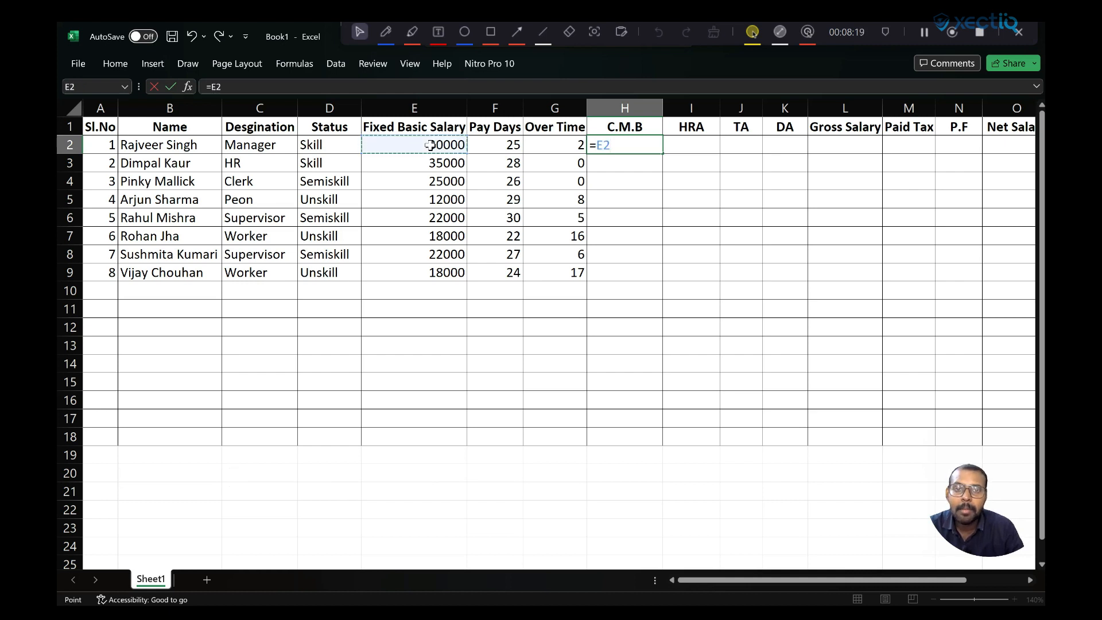
type("/")
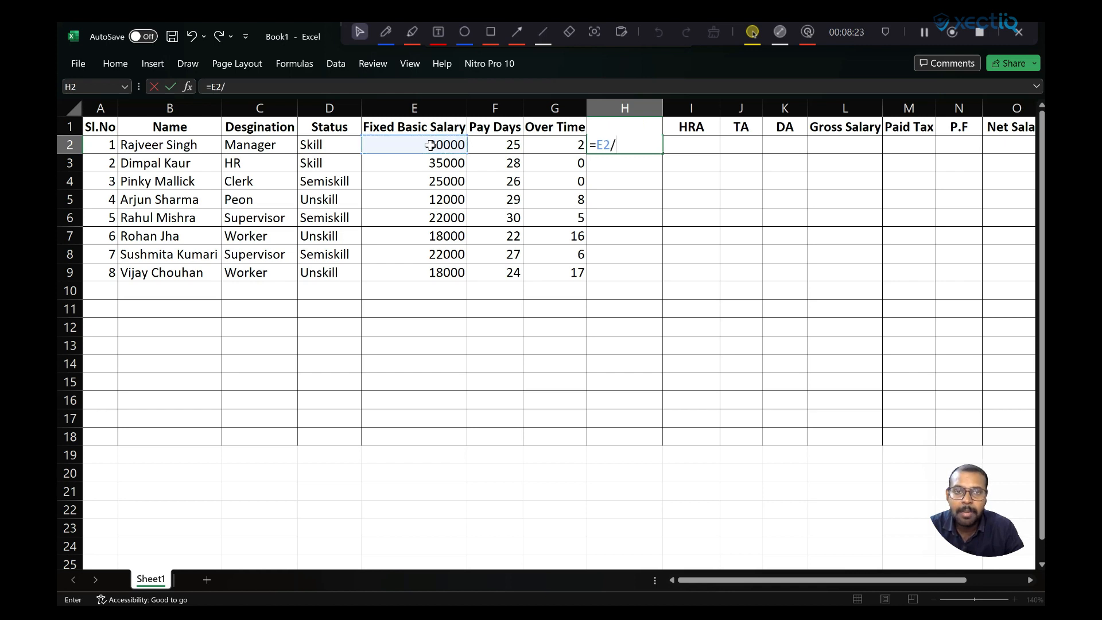
type("30")
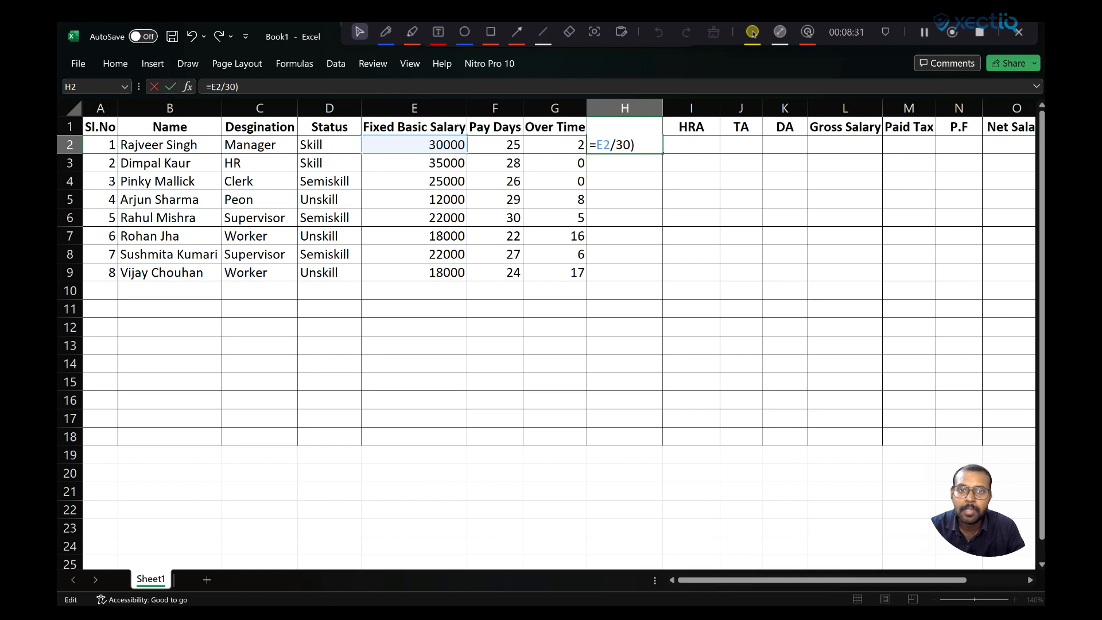
left_click(597, 144)
type("(")
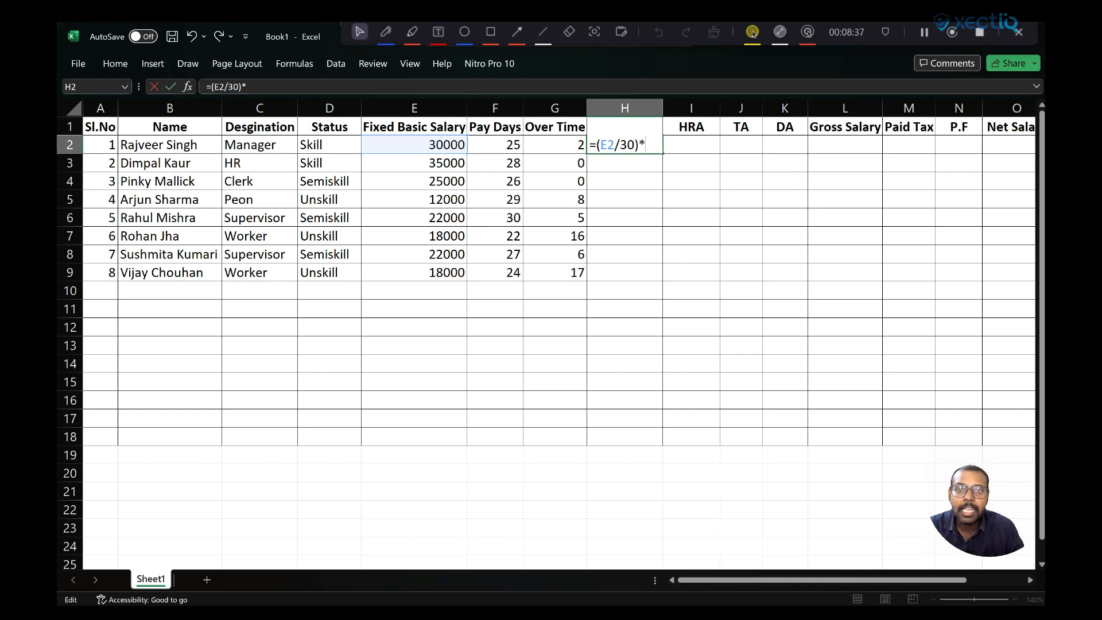
left_click(501, 147)
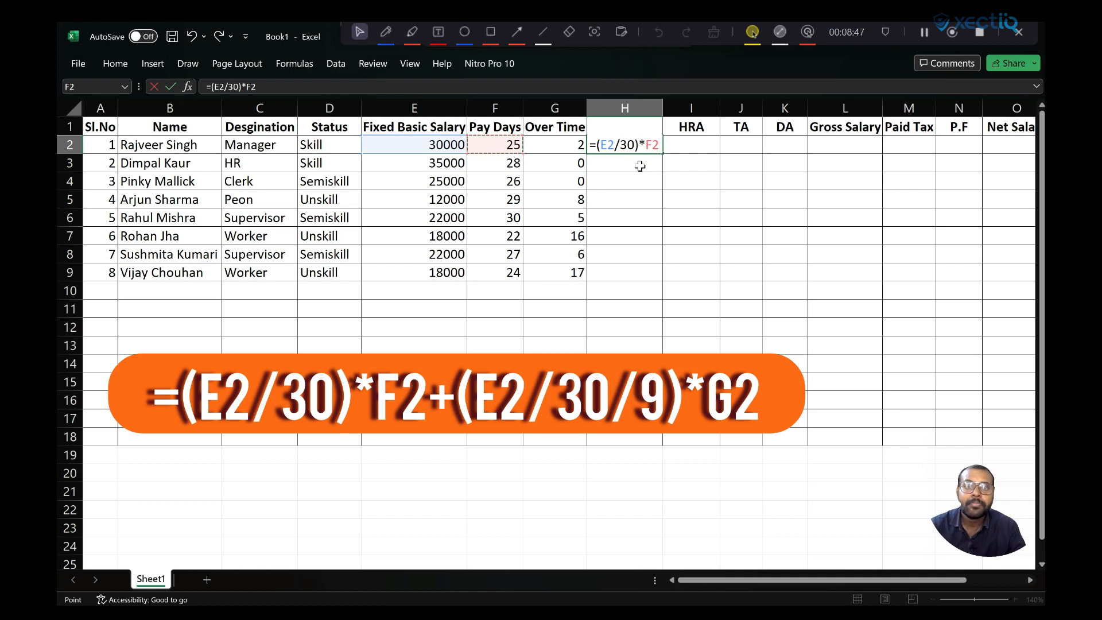
- Complete the C.M.B formula in H2 by adding the overtime pay term +(E2/30/9)*G2
type("+")
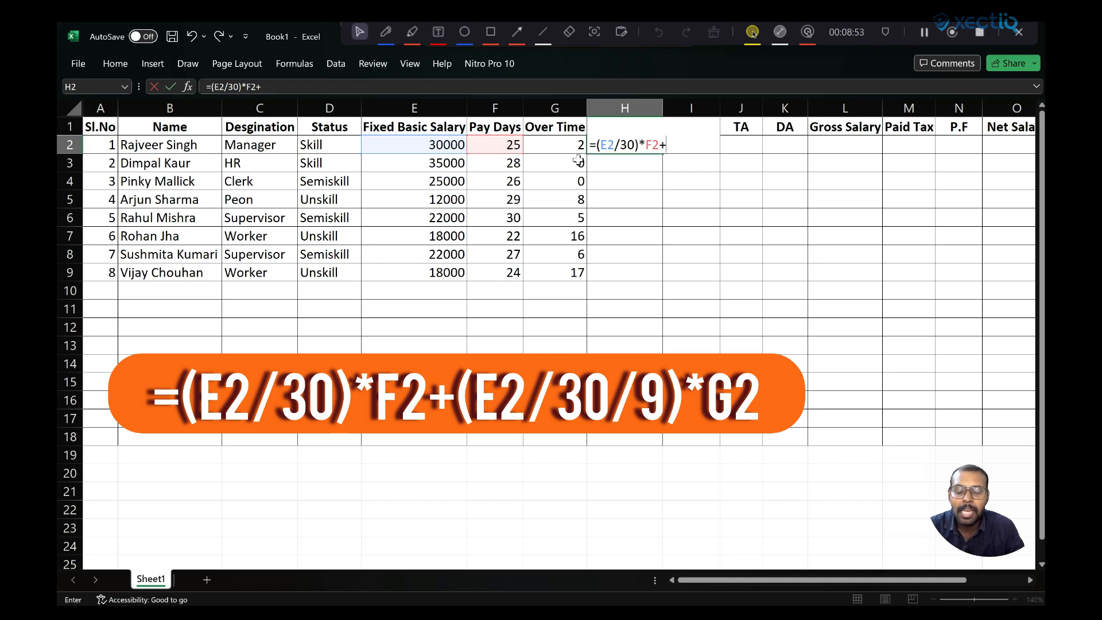
type("(")
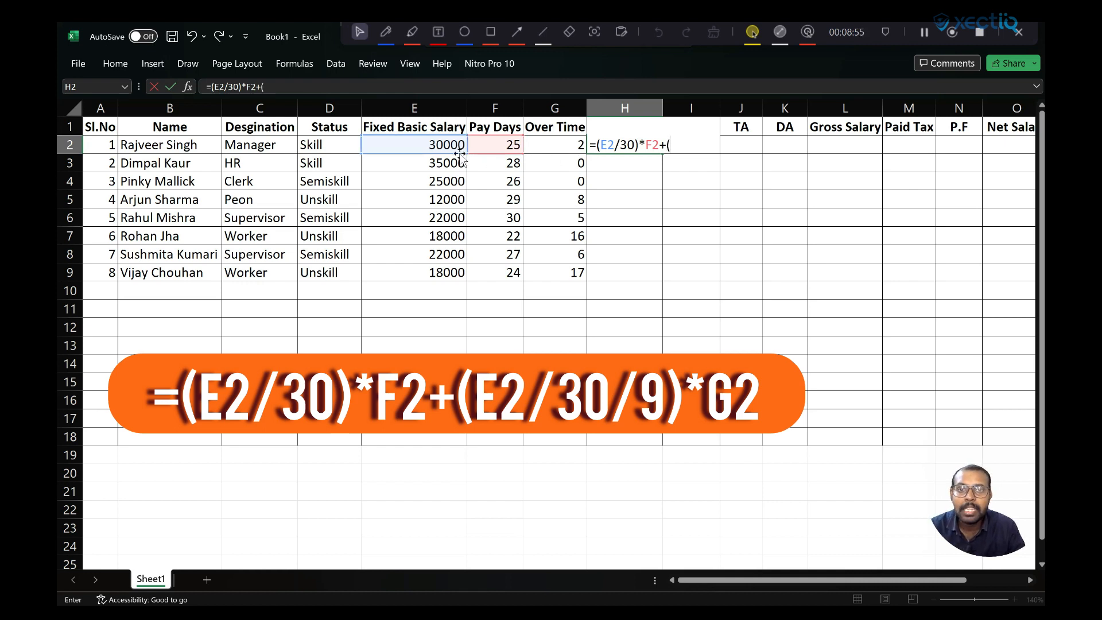
left_click(422, 146)
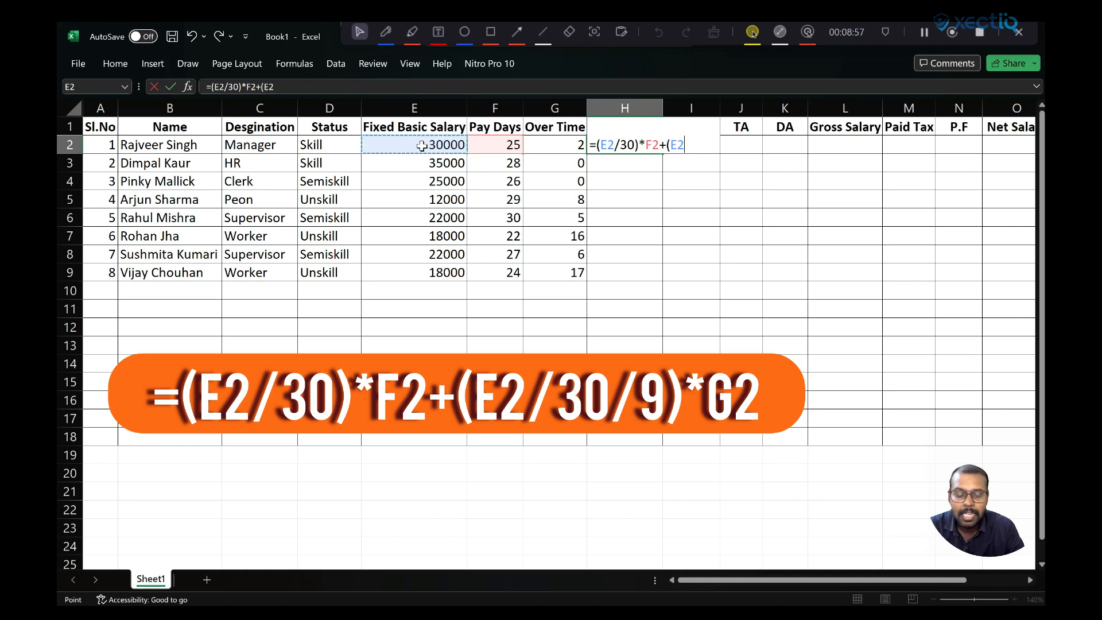
type("/30")
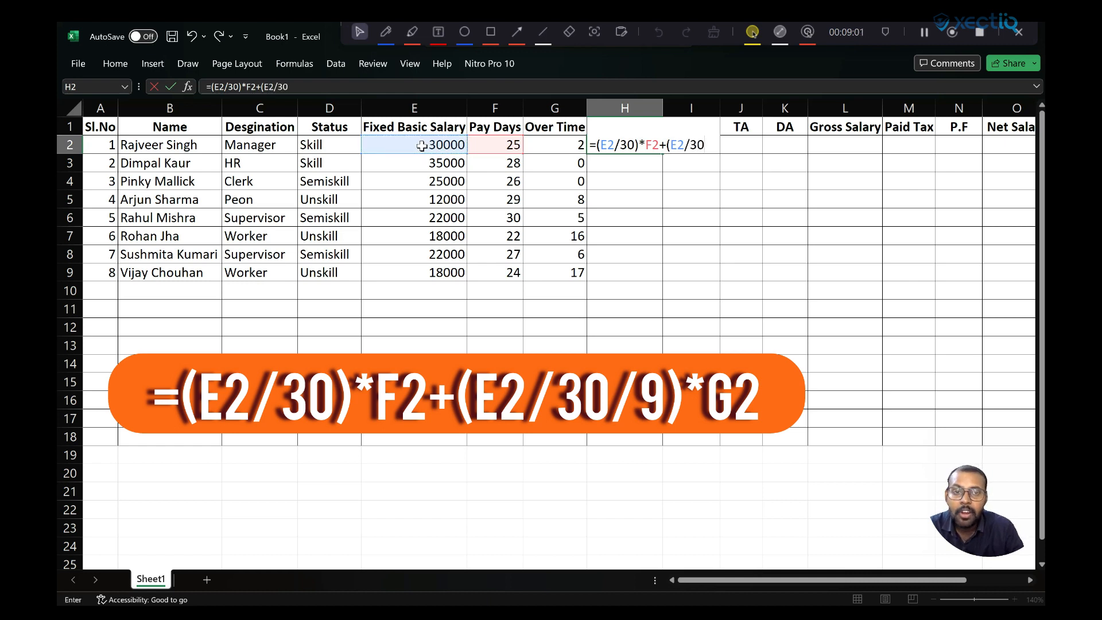
type("/")
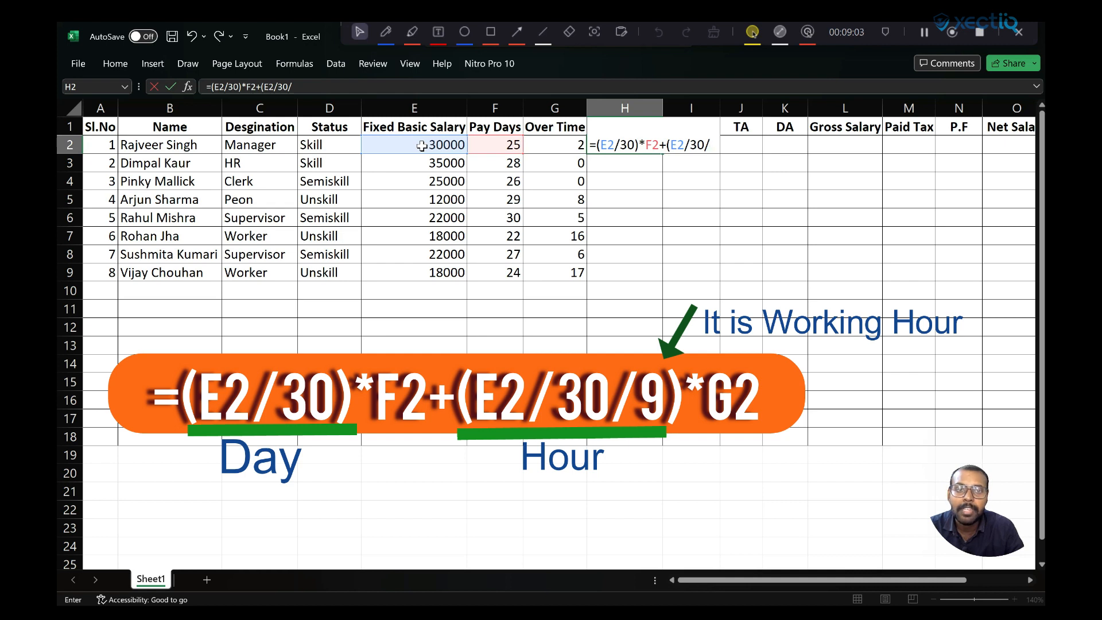
type("9")
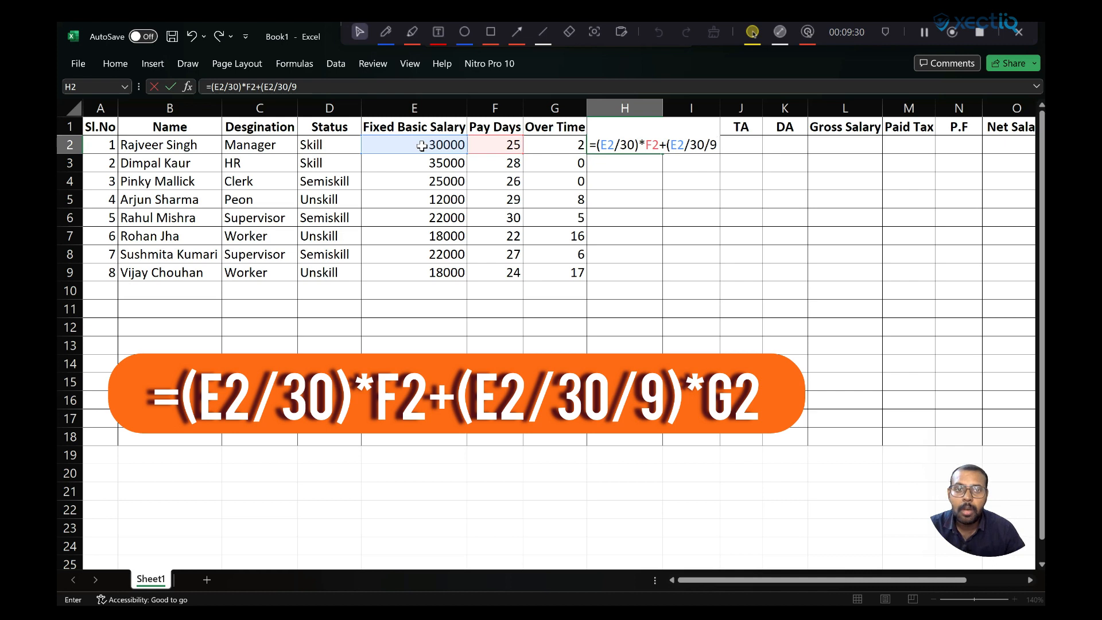
type(")*")
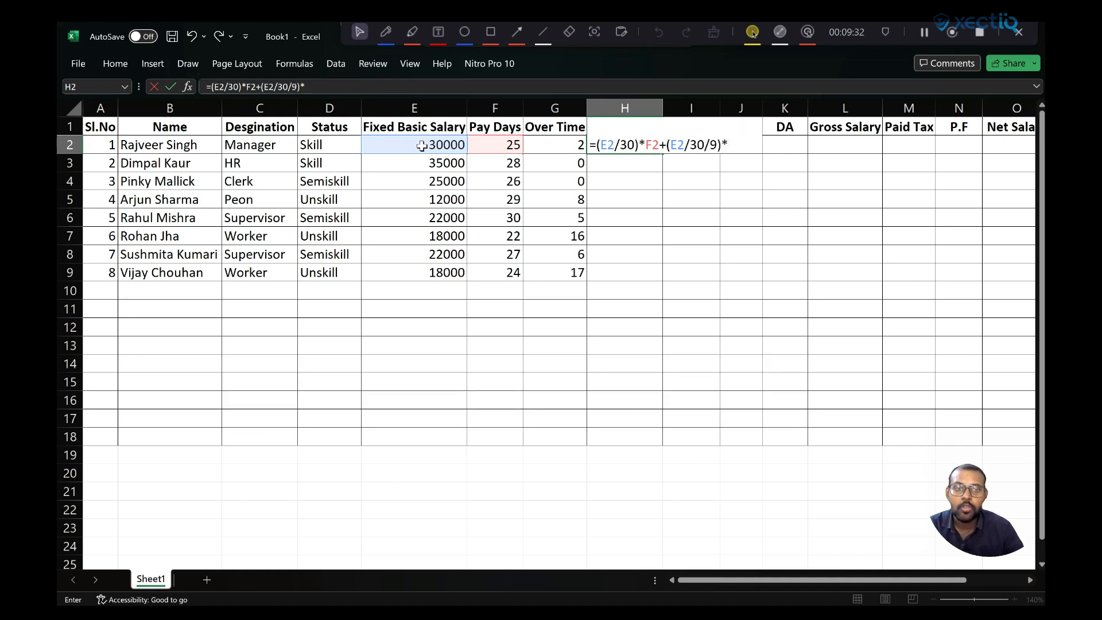
left_click(568, 144)
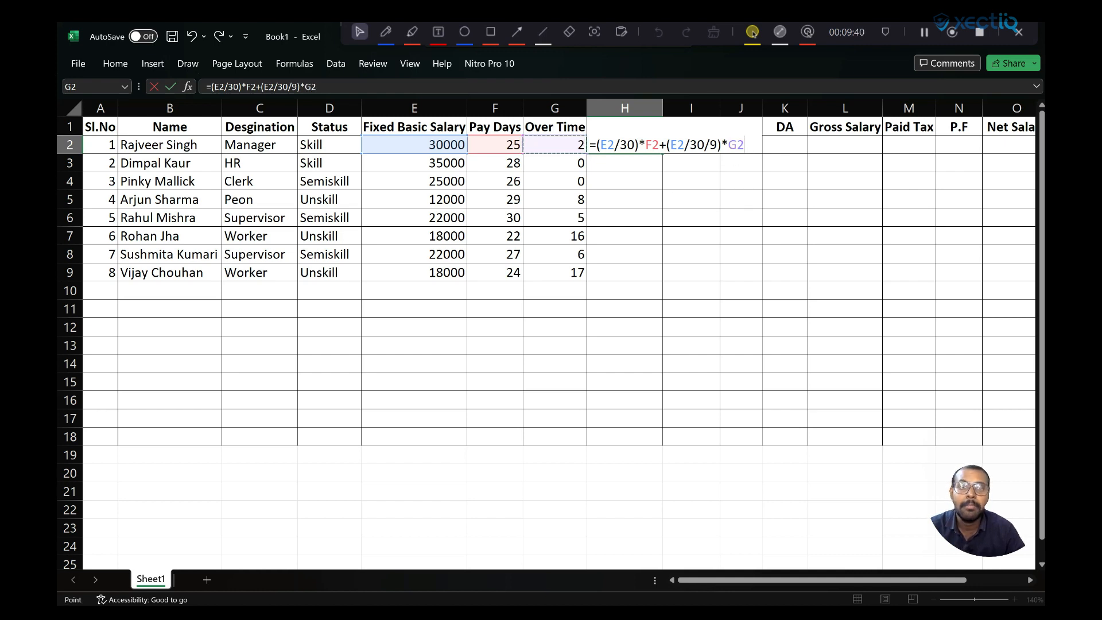
key("Return")
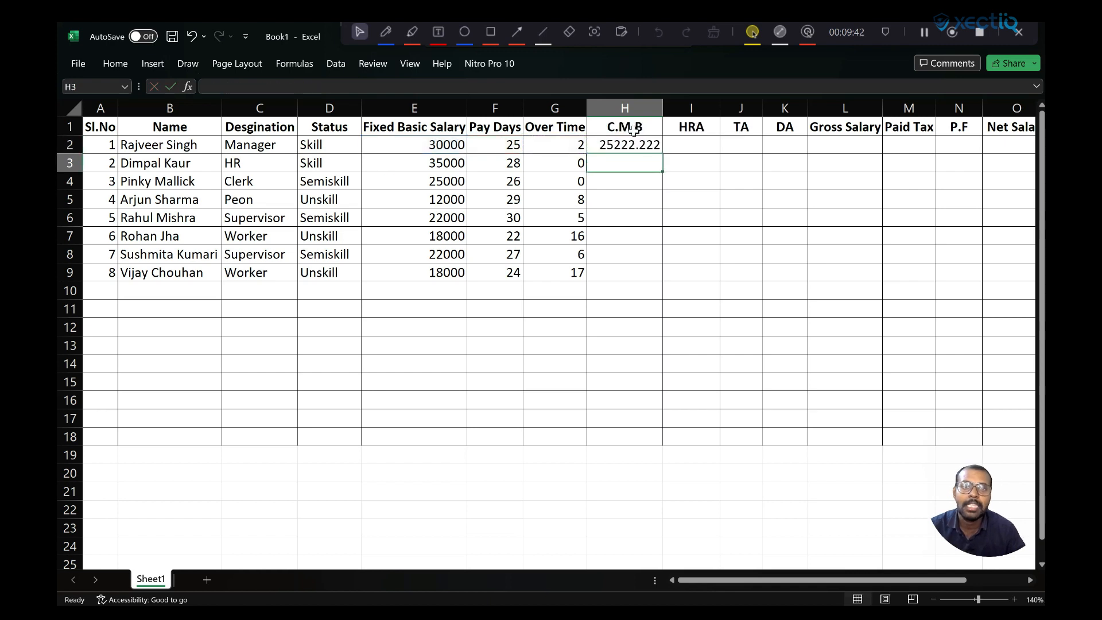
- Copy the C.M.B formula from H2 down through H9 for the remaining employees
left_click(643, 146)
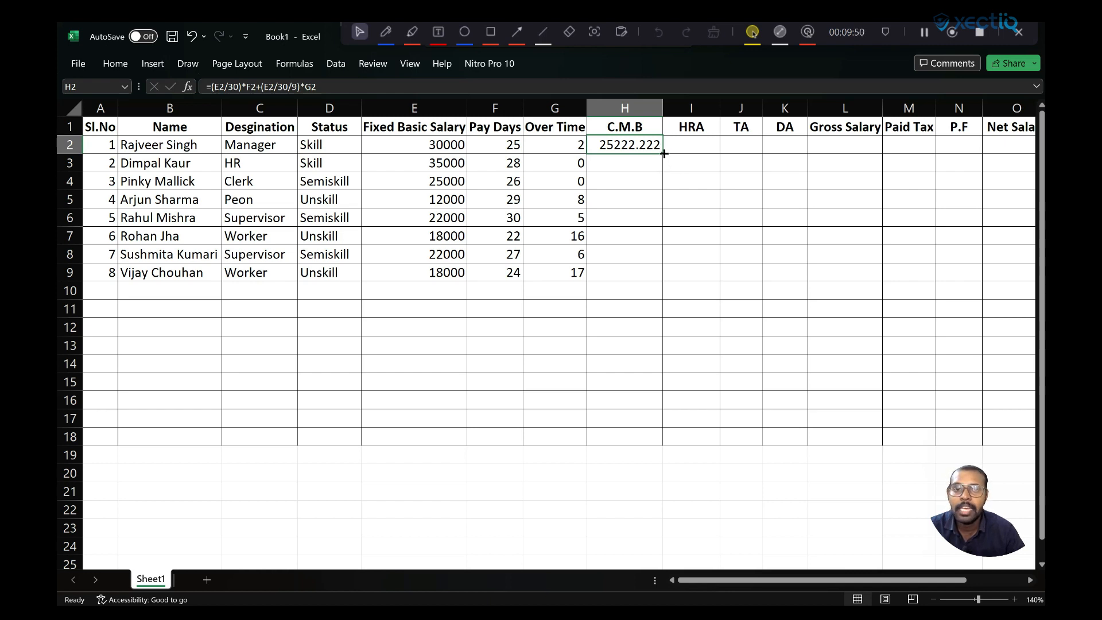
left_click_drag(664, 153, 654, 274)
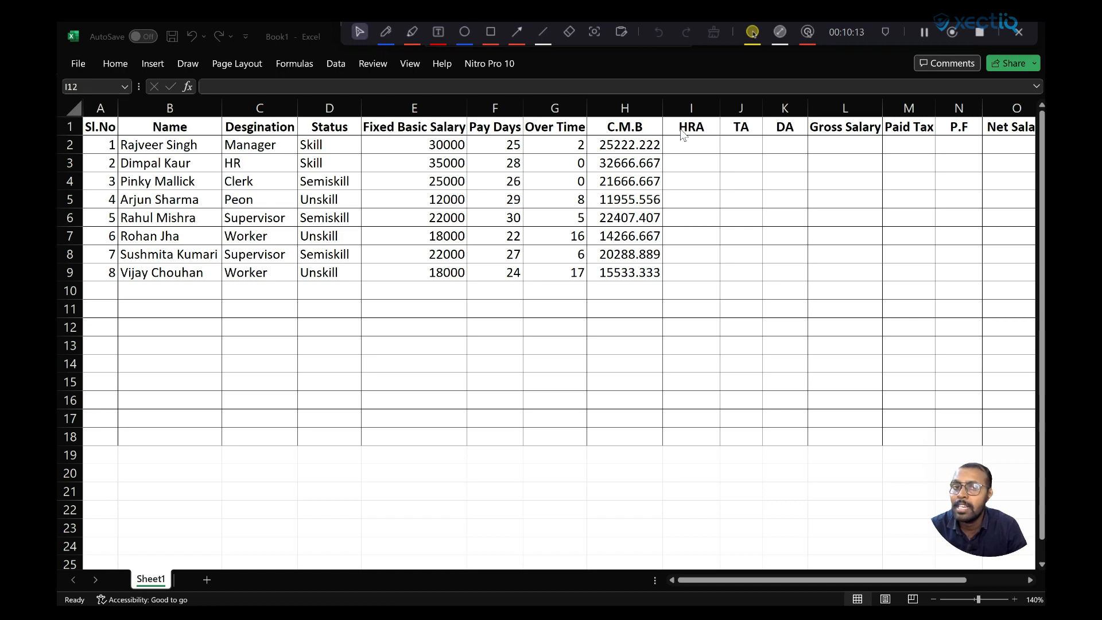
left_click(672, 146)
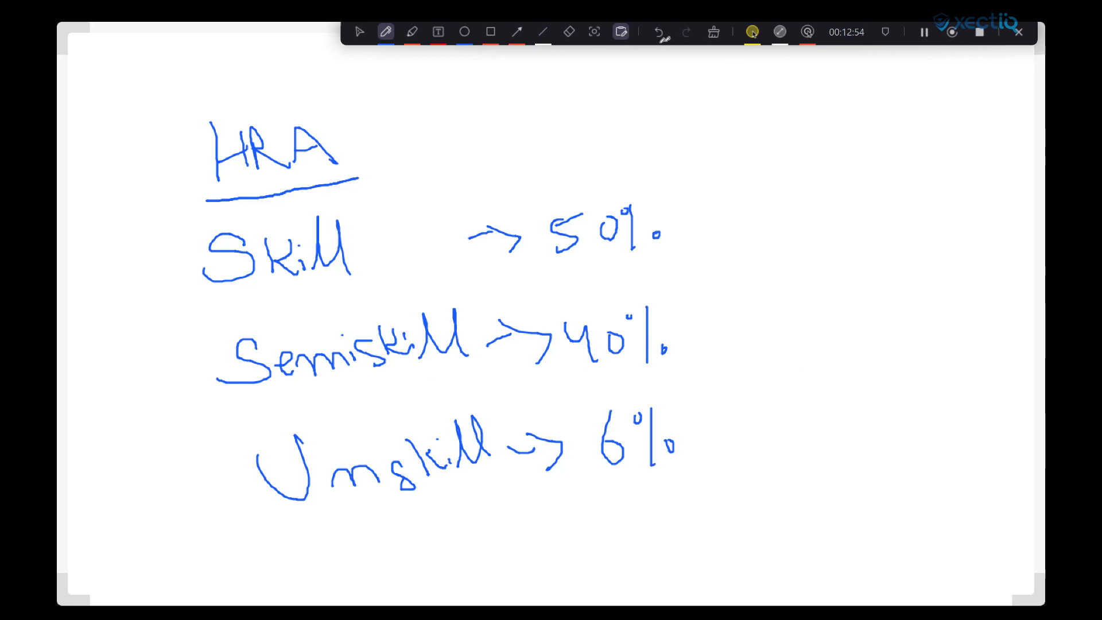
- Close the whiteboard with the HRA rates and start an IF formula for the first employee's HRA in I2
left_click(622, 31)
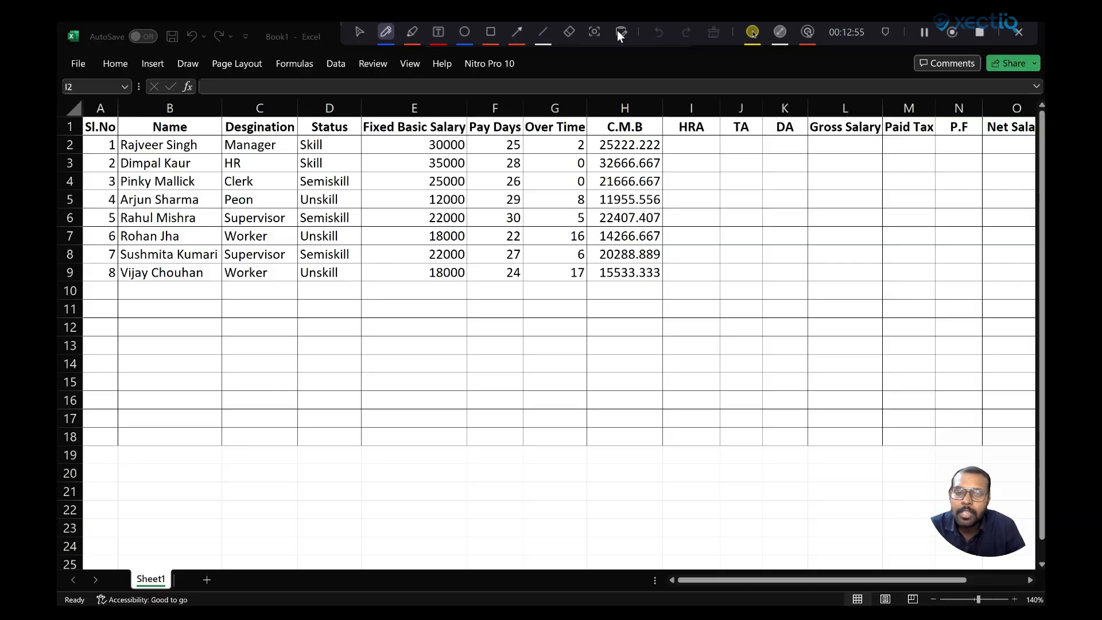
left_click(357, 32)
left_click(678, 143)
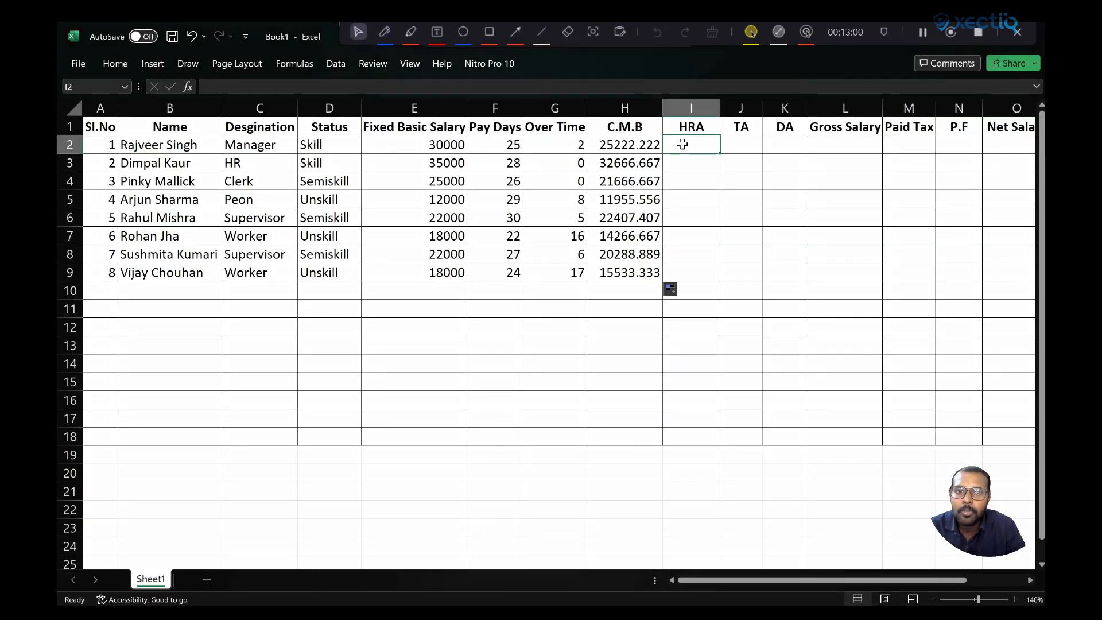
left_click(220, 86)
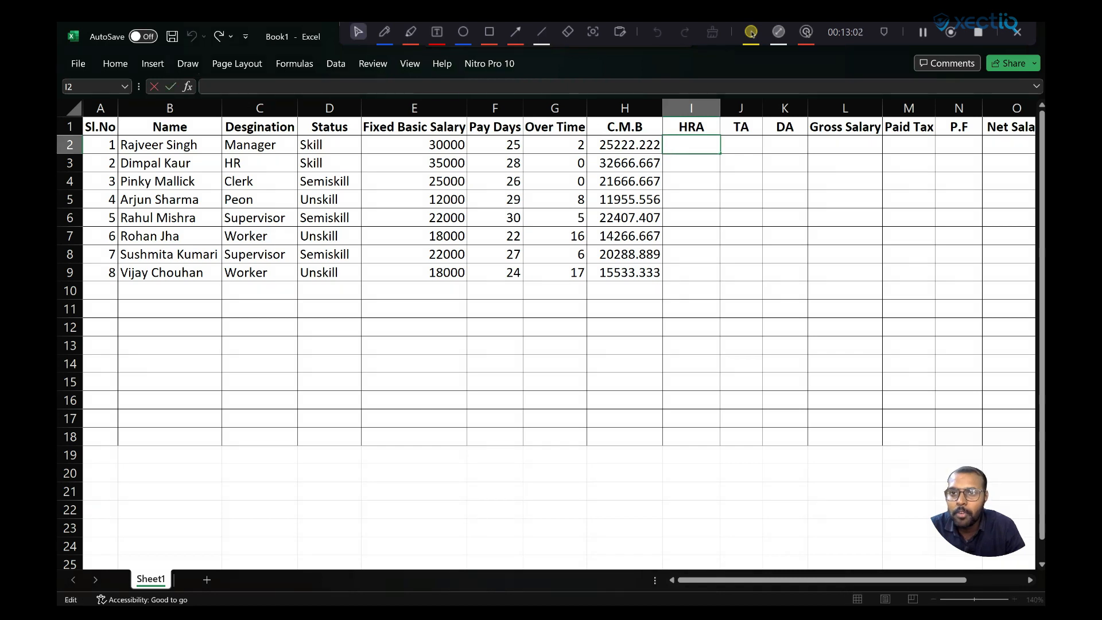
type("=")
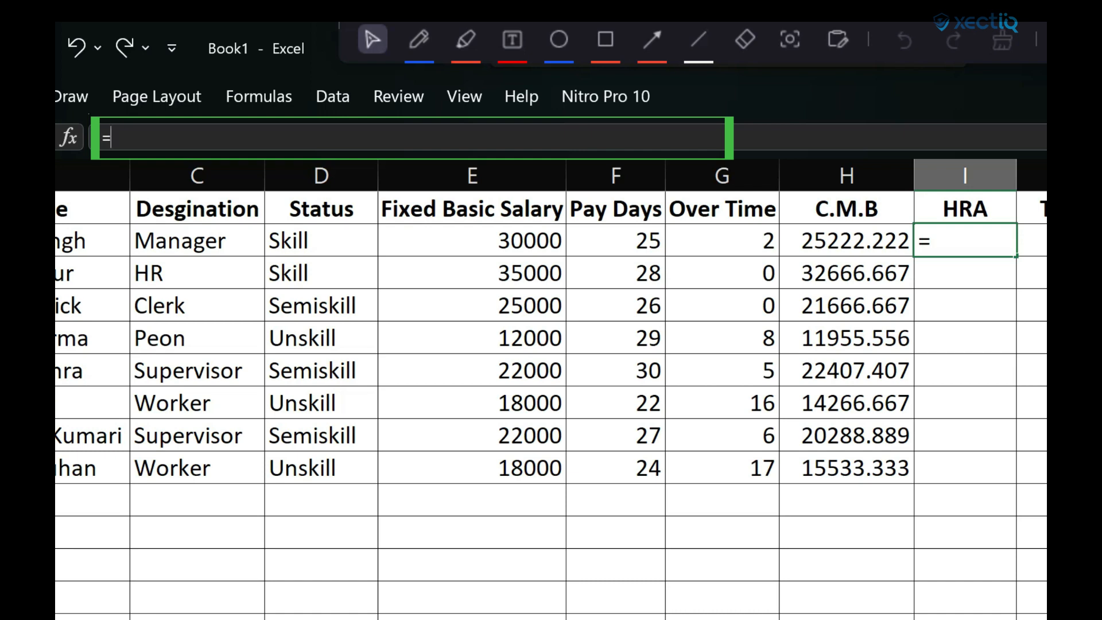
type("if")
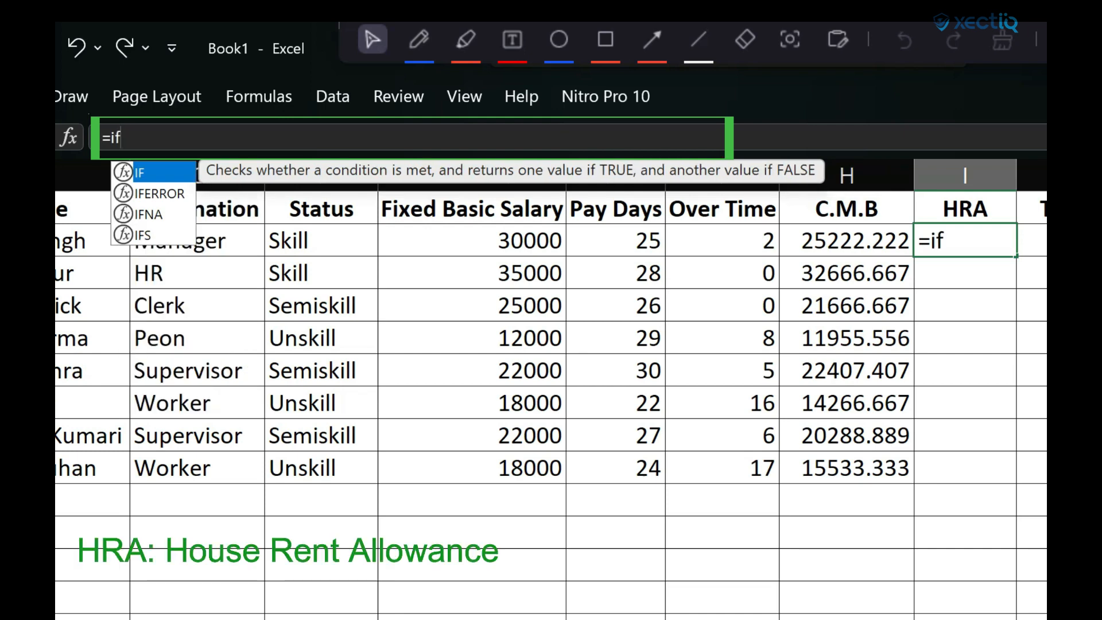
type("|")
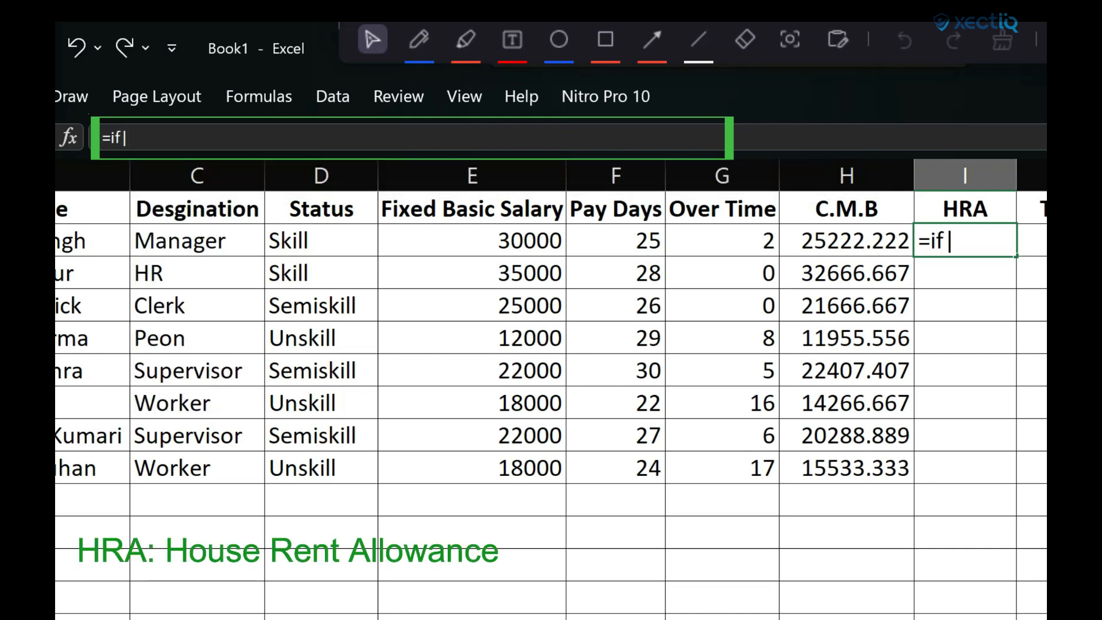
key("BackSpace")
type("(")
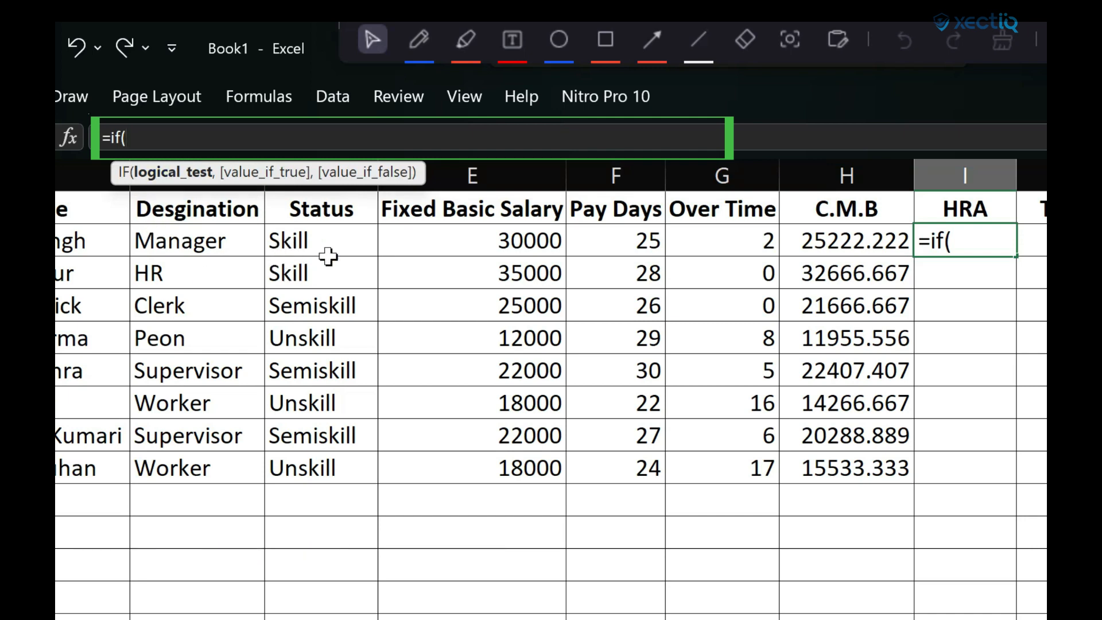
- Add the test D2="skill" to the HRA formula, with E2*50% as its value if true
left_click(299, 240)
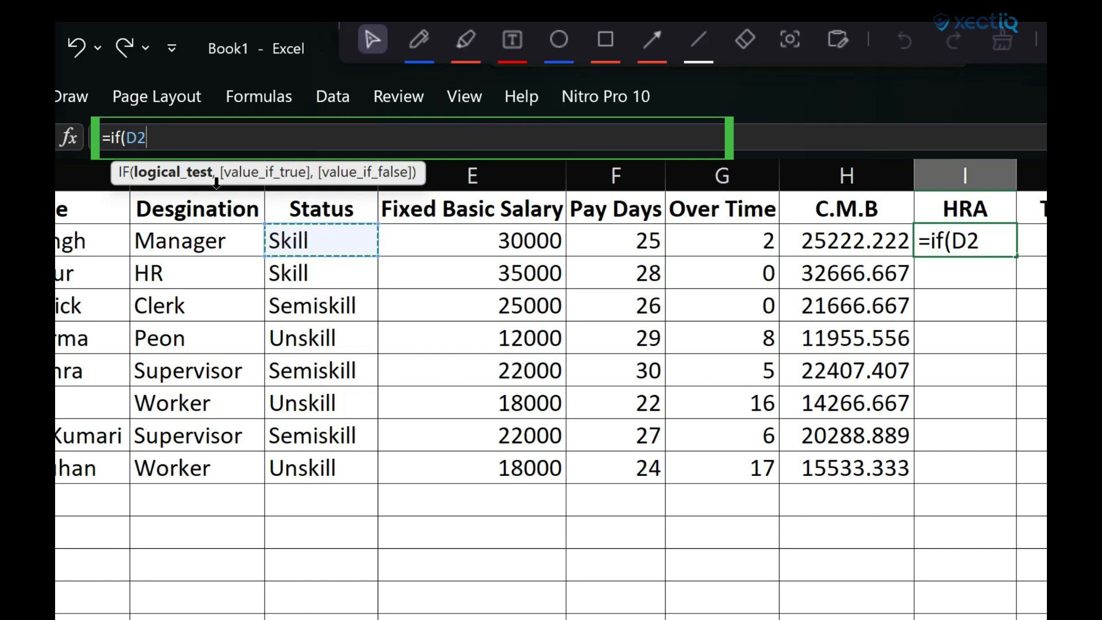
type("=")
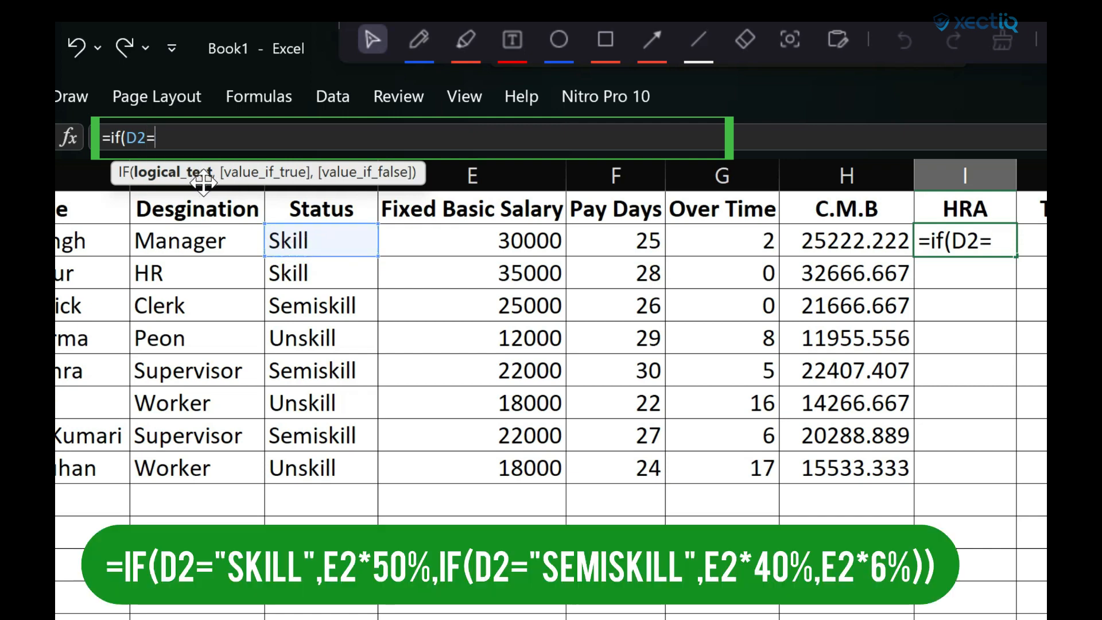
type("\"skill")
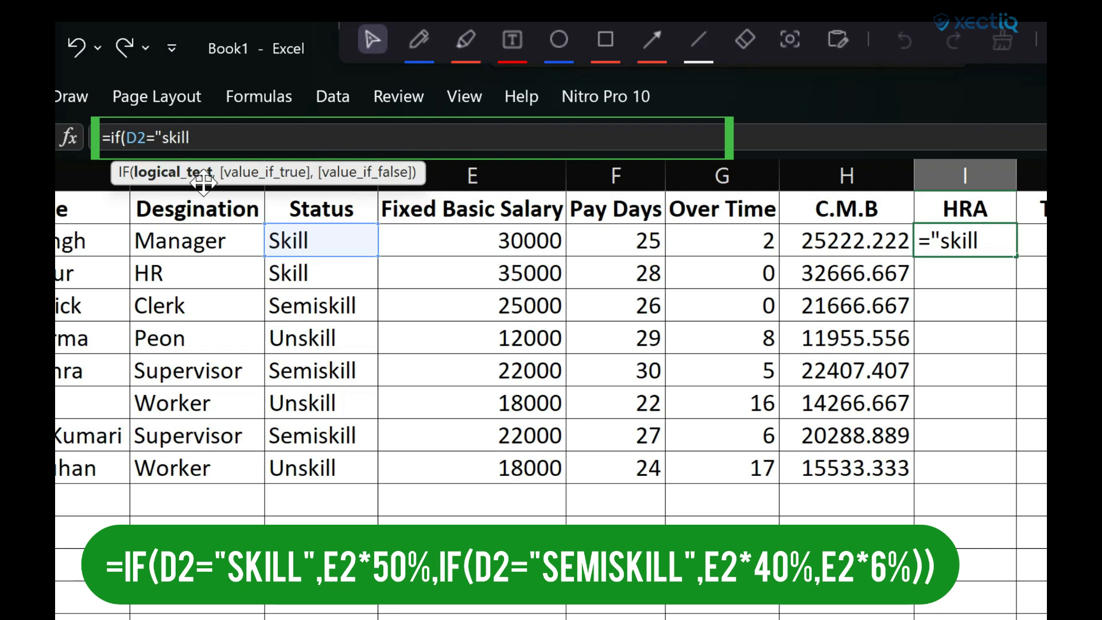
type("\",")
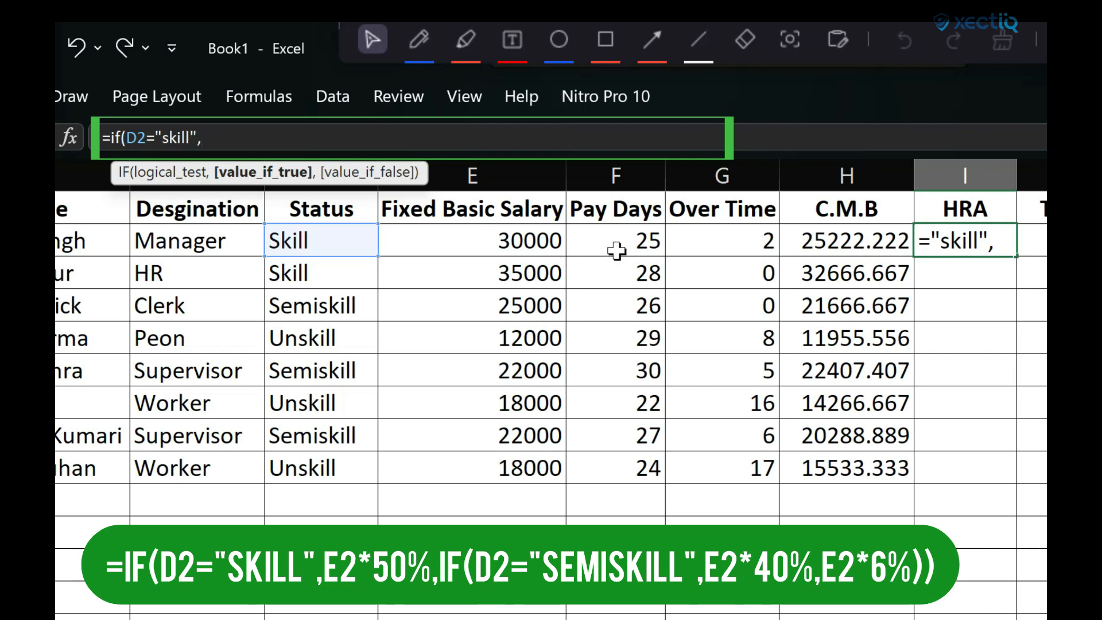
left_click(494, 245)
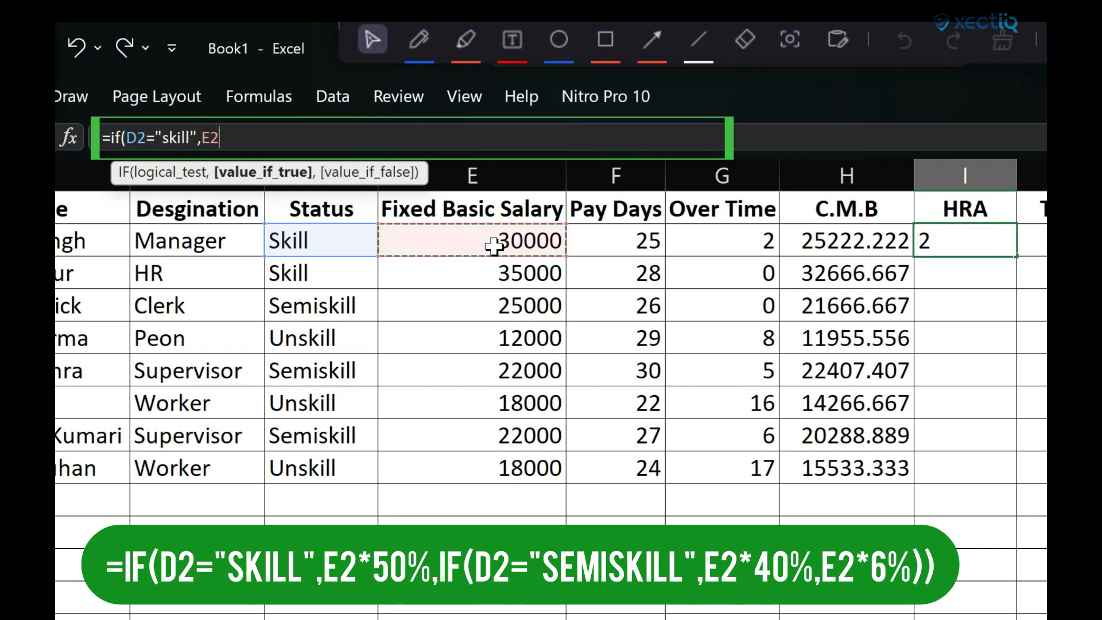
type("*50")
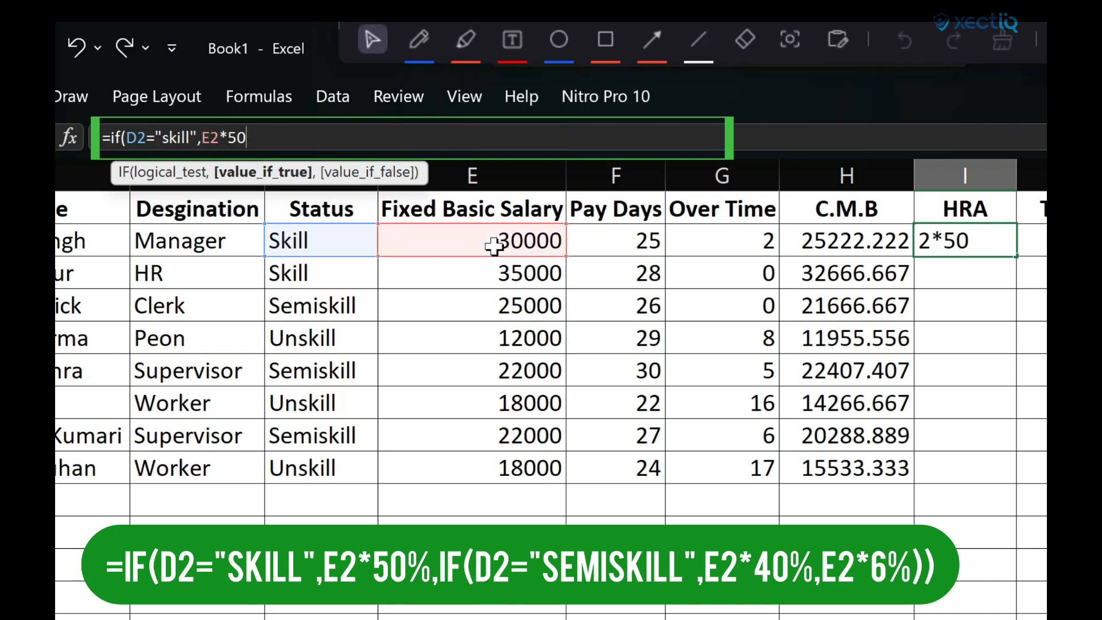
type("%,")
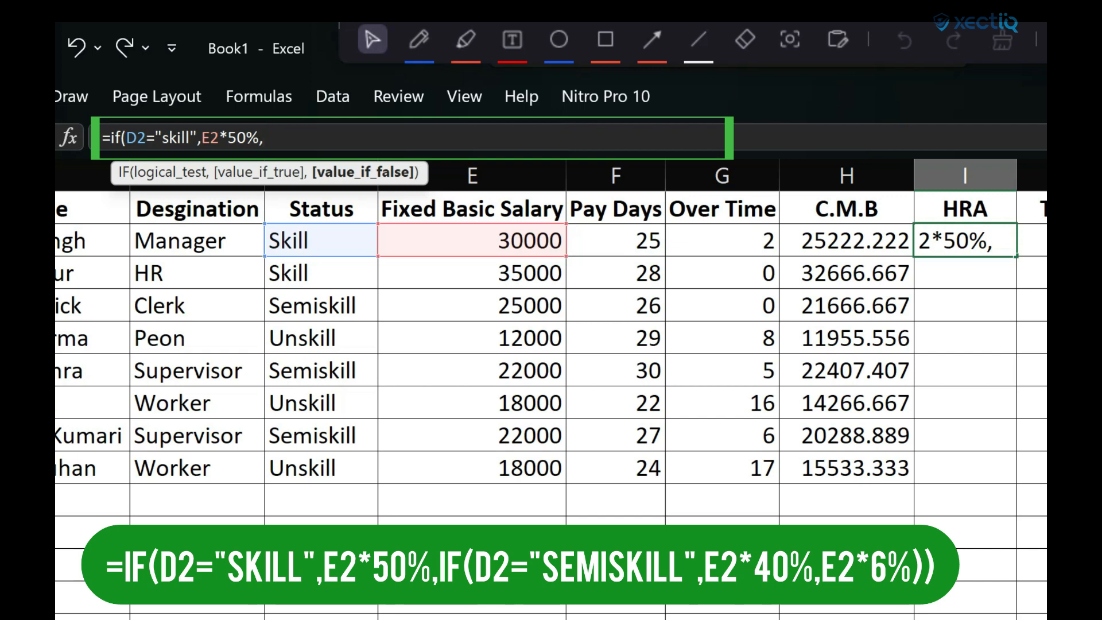
- Nest a second IF in the HRA formula's value-if-false part, with the test D2="semiskill"
type("if")
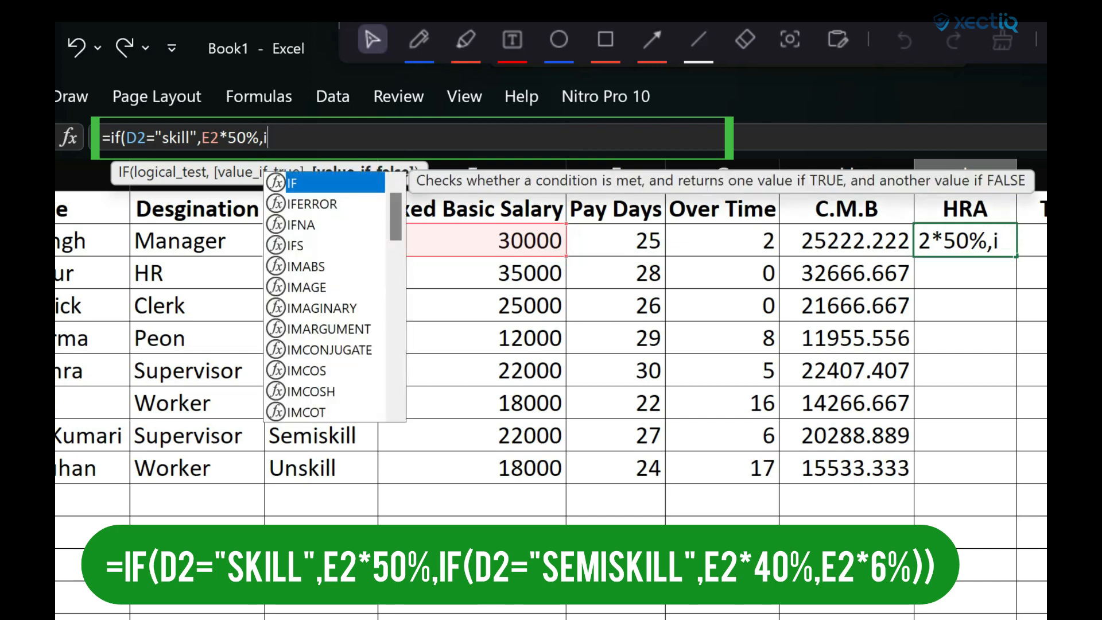
type("(")
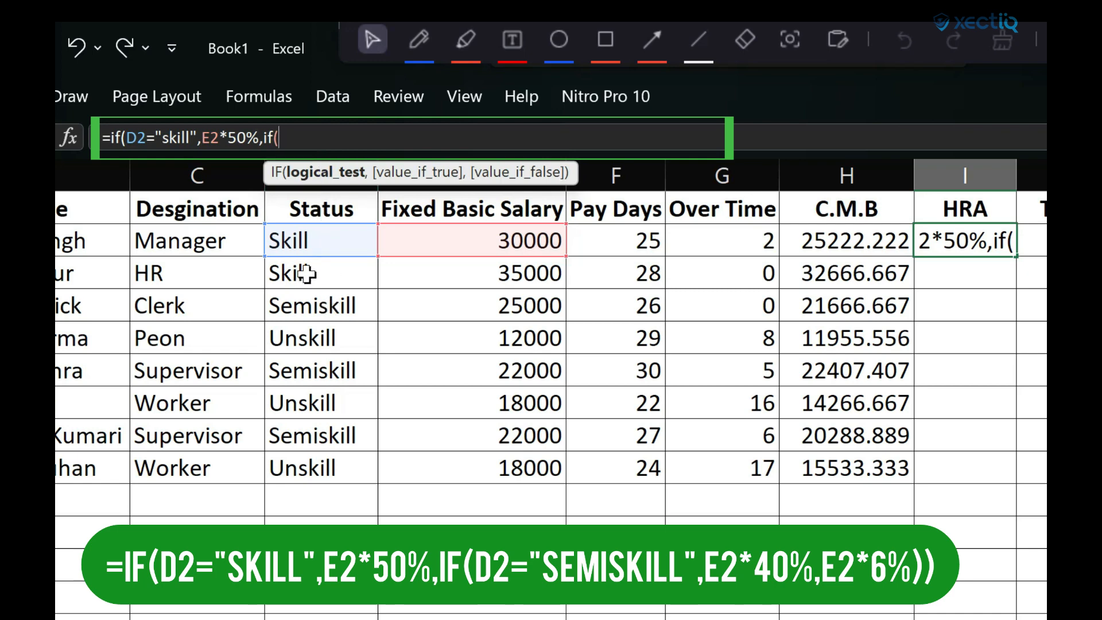
left_click(322, 241)
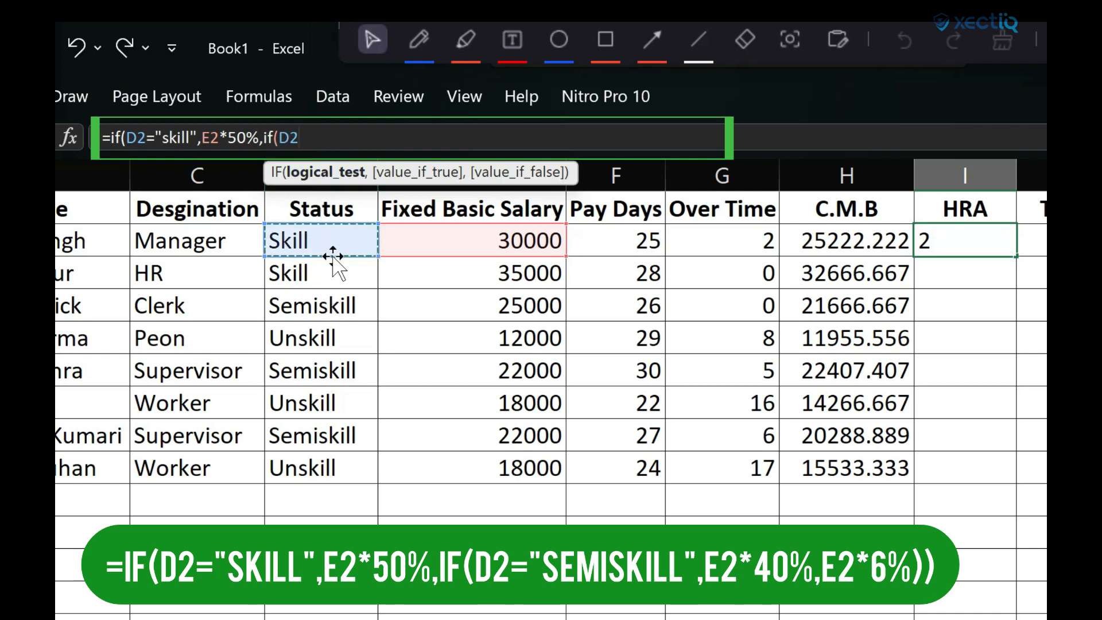
type("=")
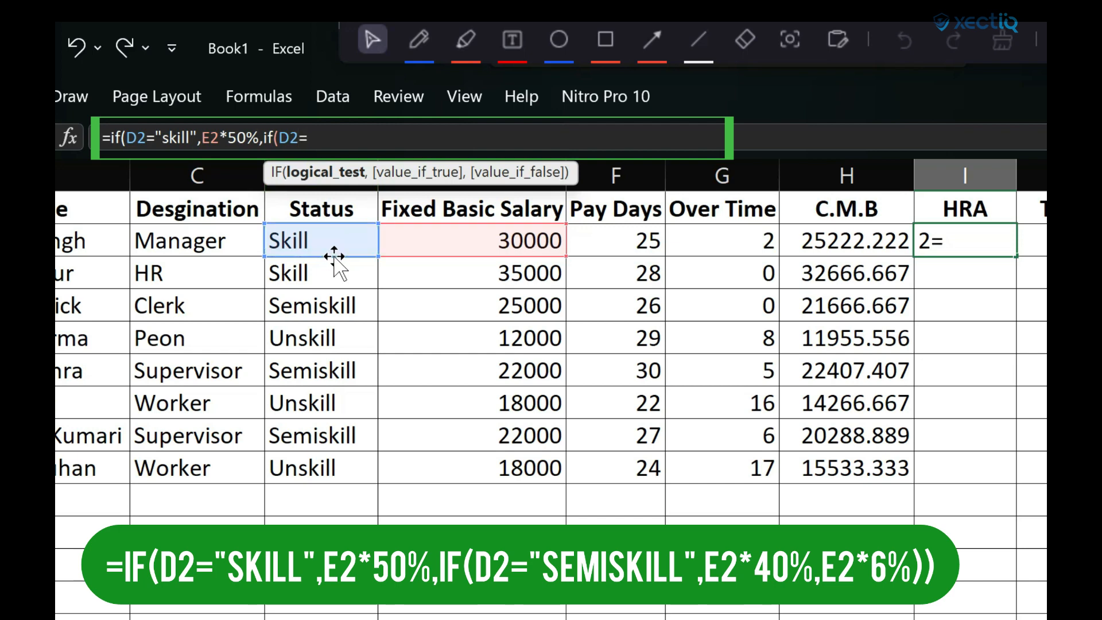
type("\"skill")
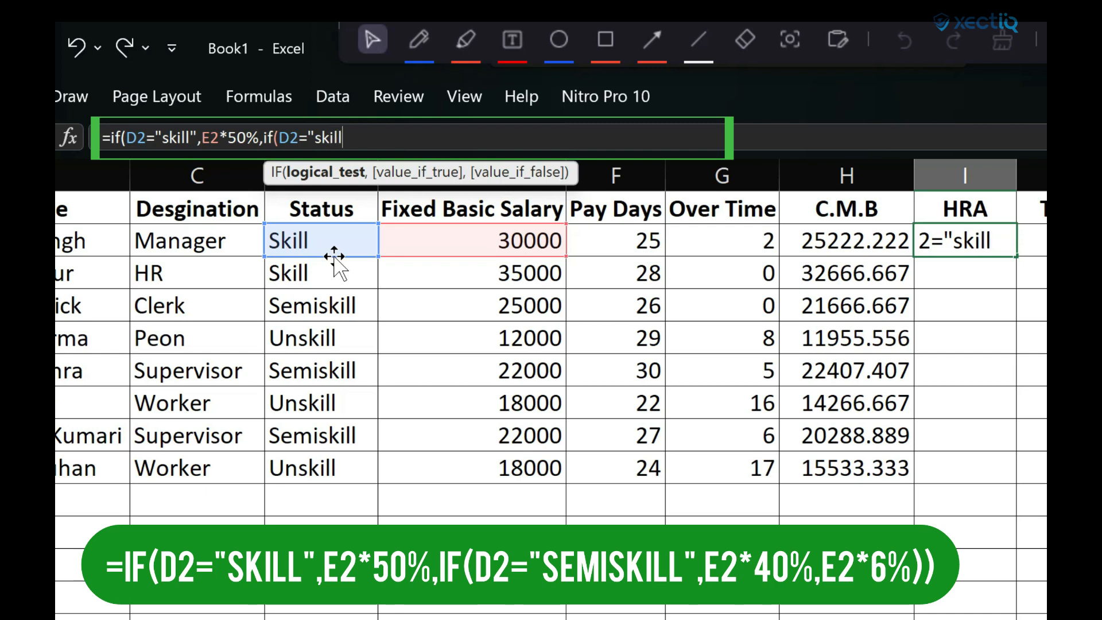
key("BackSpace")
key("BackSpace")
key("BackSpace")
key("BackSpace")
key("BackSpace")
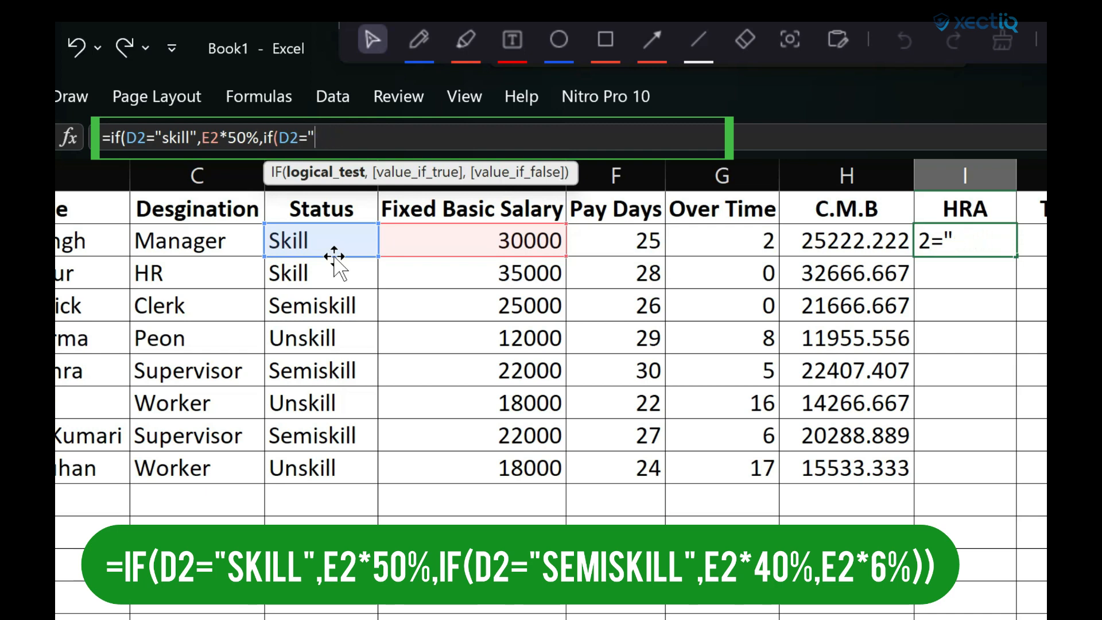
type("semis")
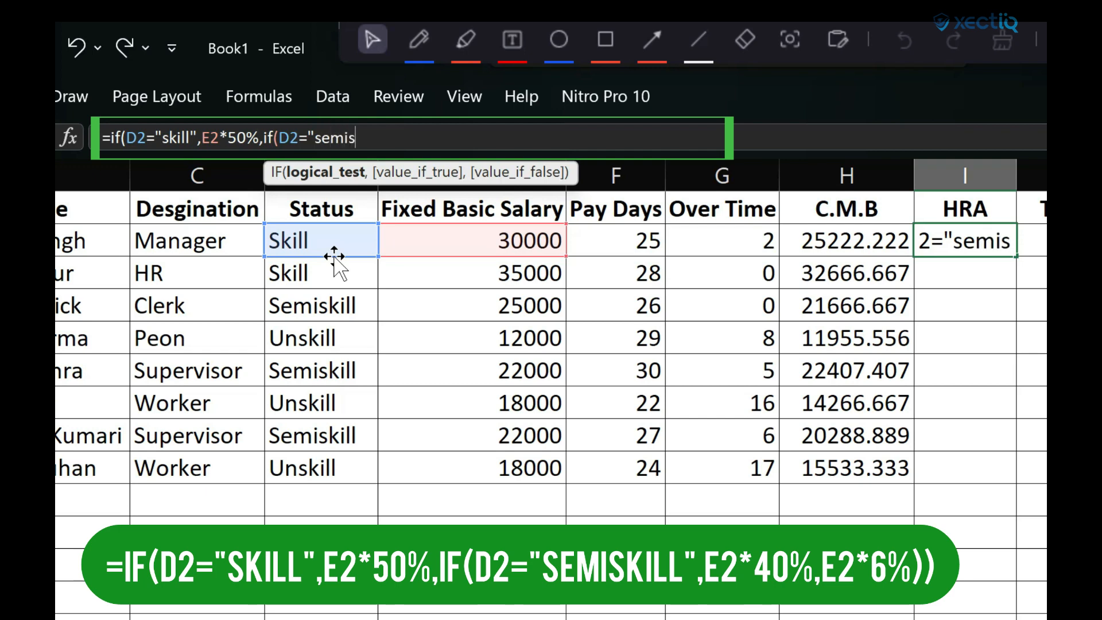
type("kill")
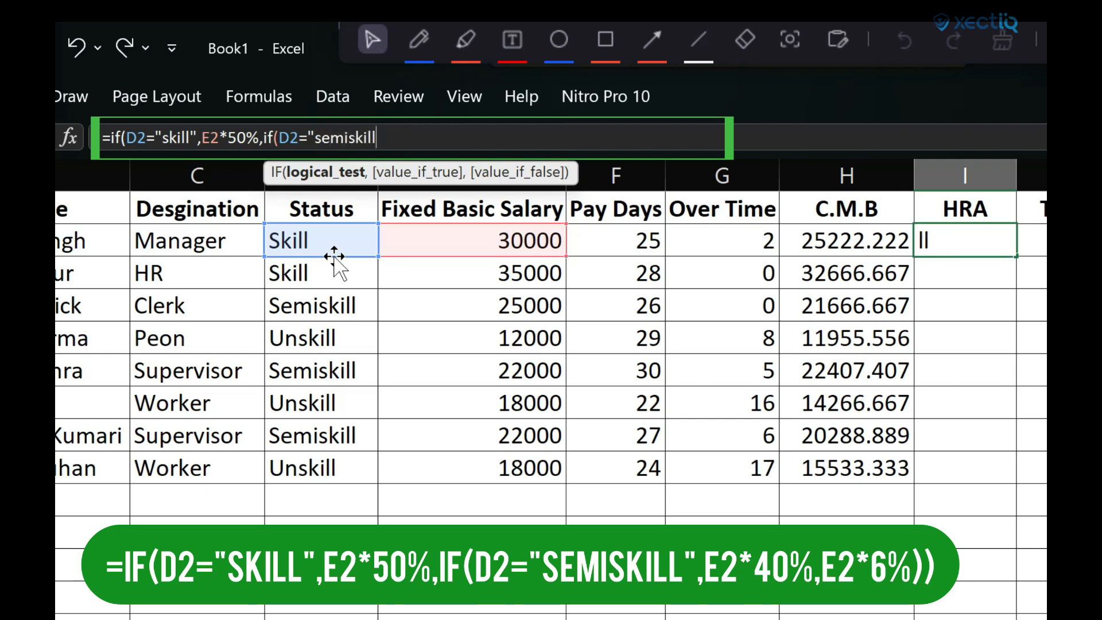
type("\"")
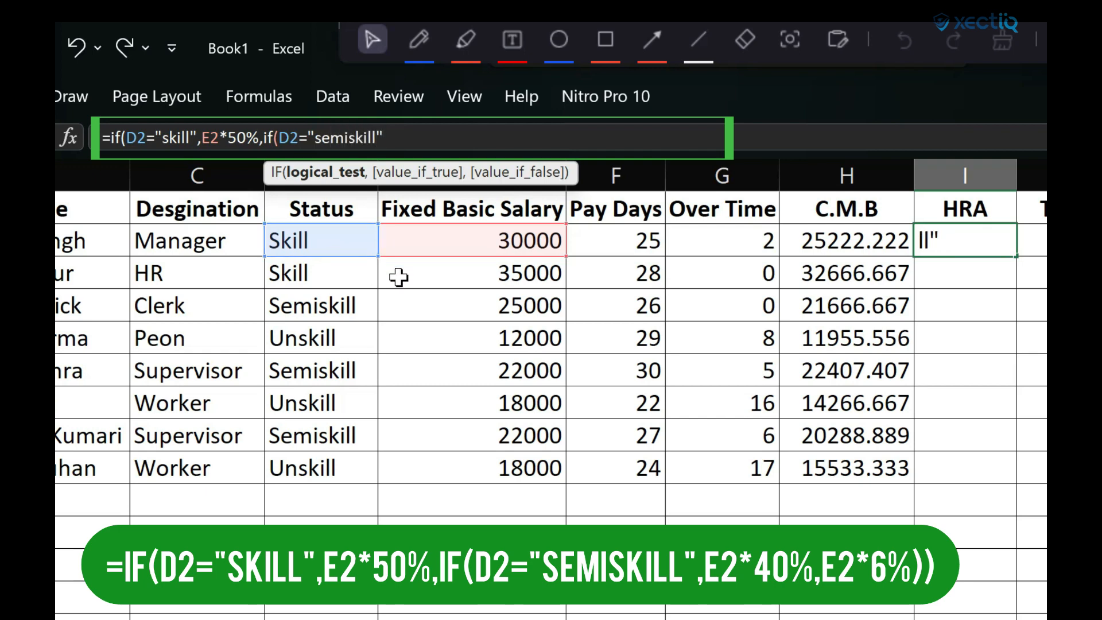
type(",")
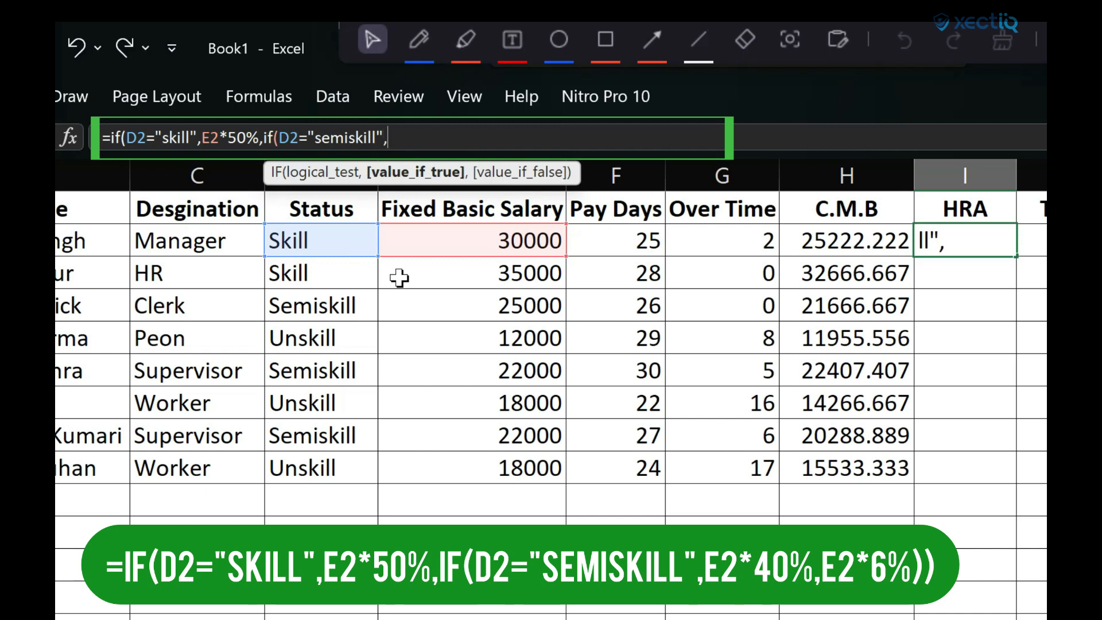
- Enter E2*40% as the nested IF's value if true in the HRA formula
left_click(495, 241)
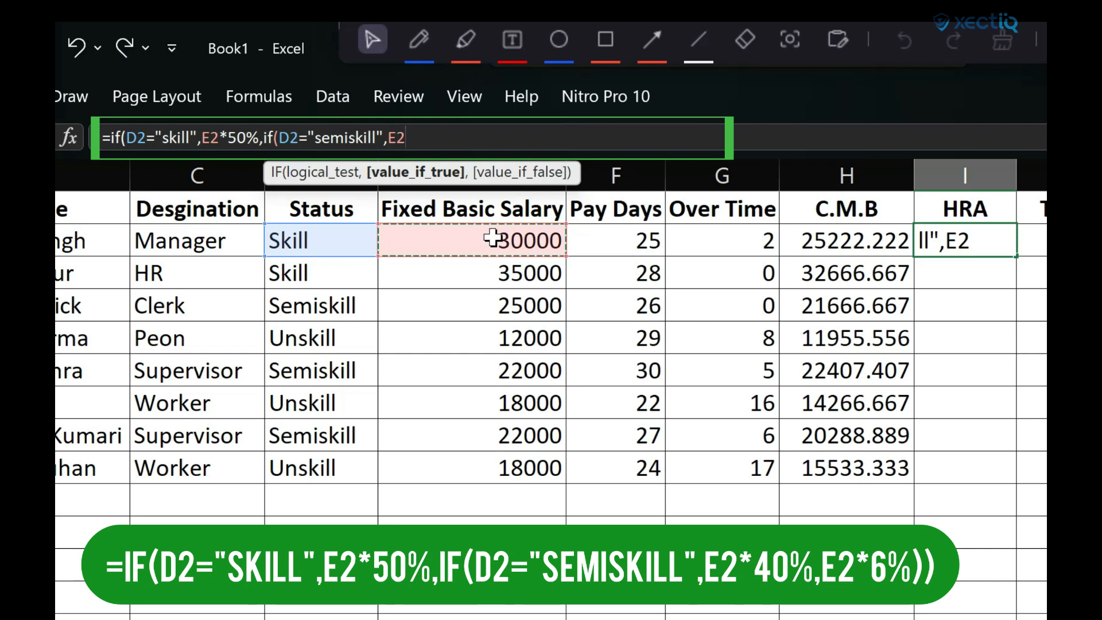
type("*40")
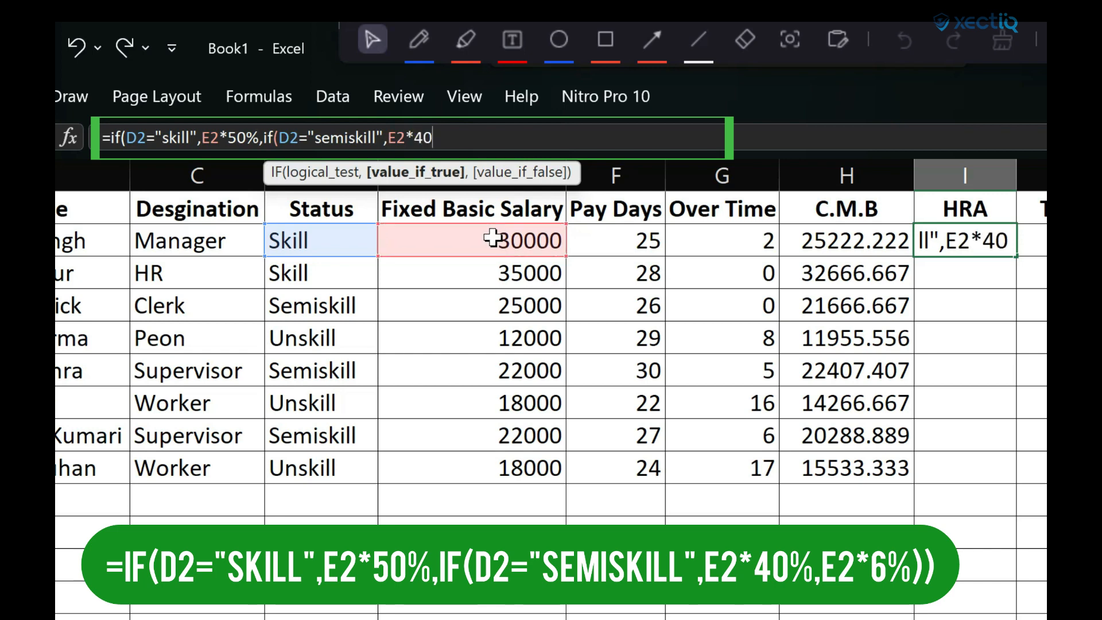
type("%")
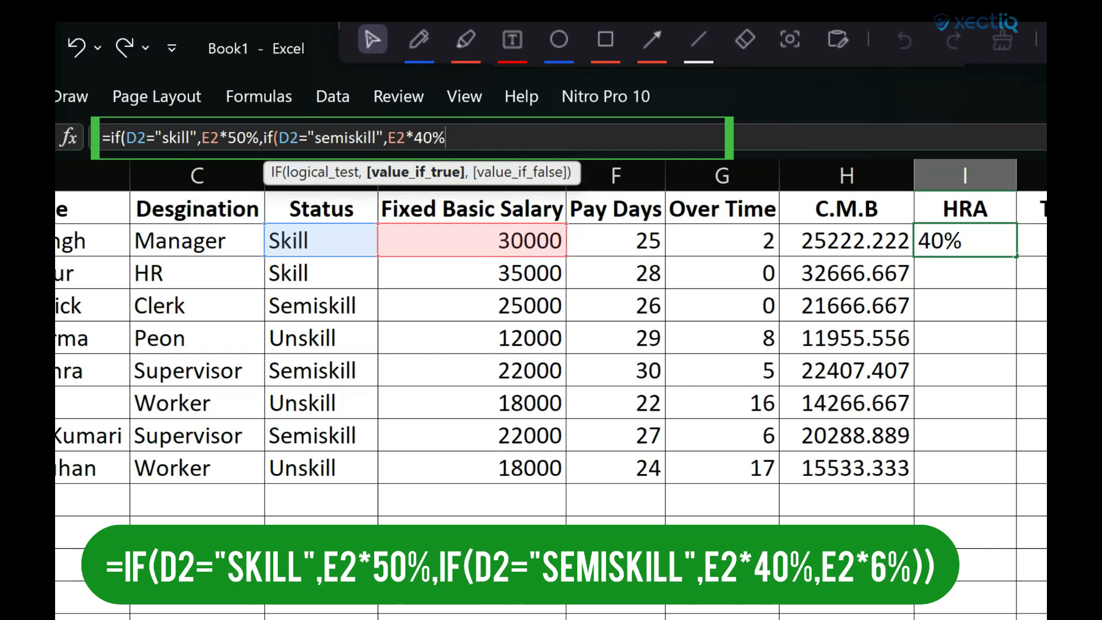
type(",")
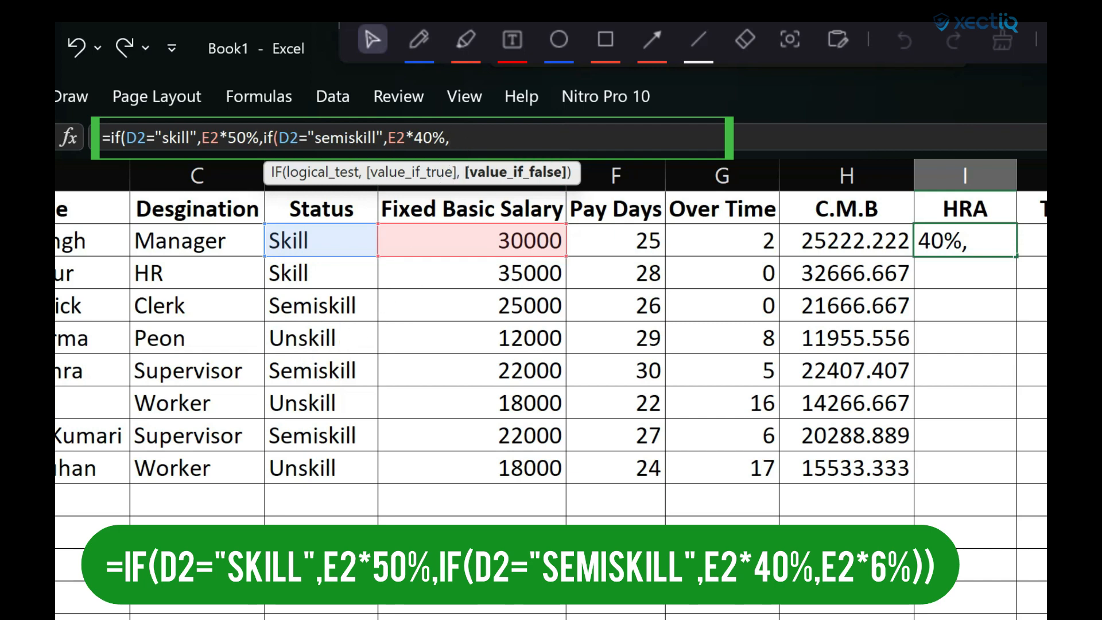
- Complete the HRA formula with E2*6% as the final value if false, and copy it from I2 down through I9
left_click(452, 242)
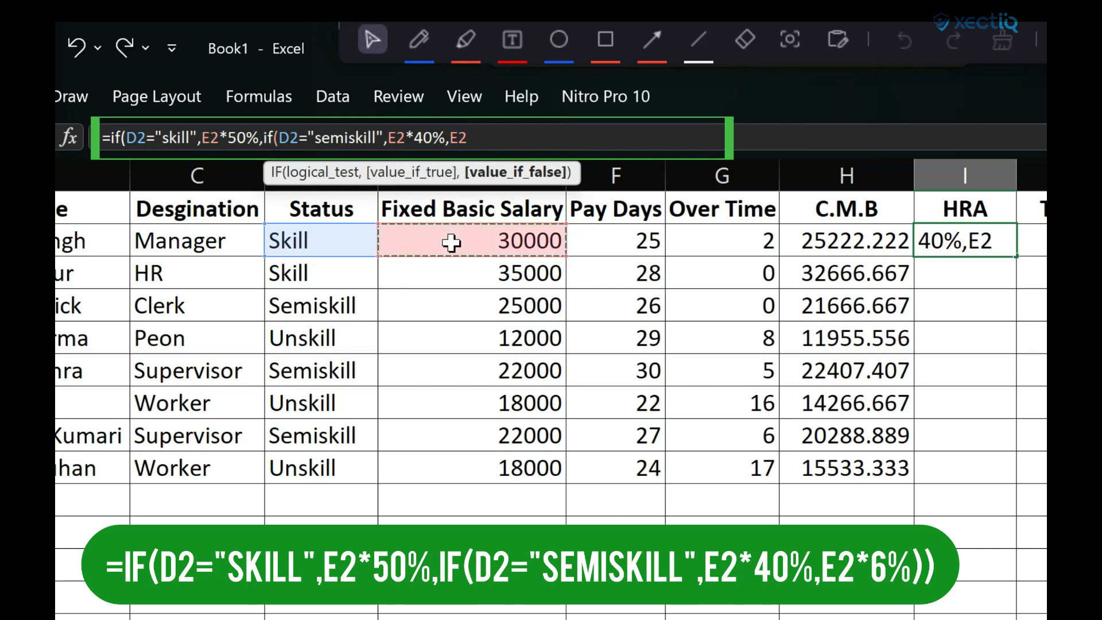
type("*6")
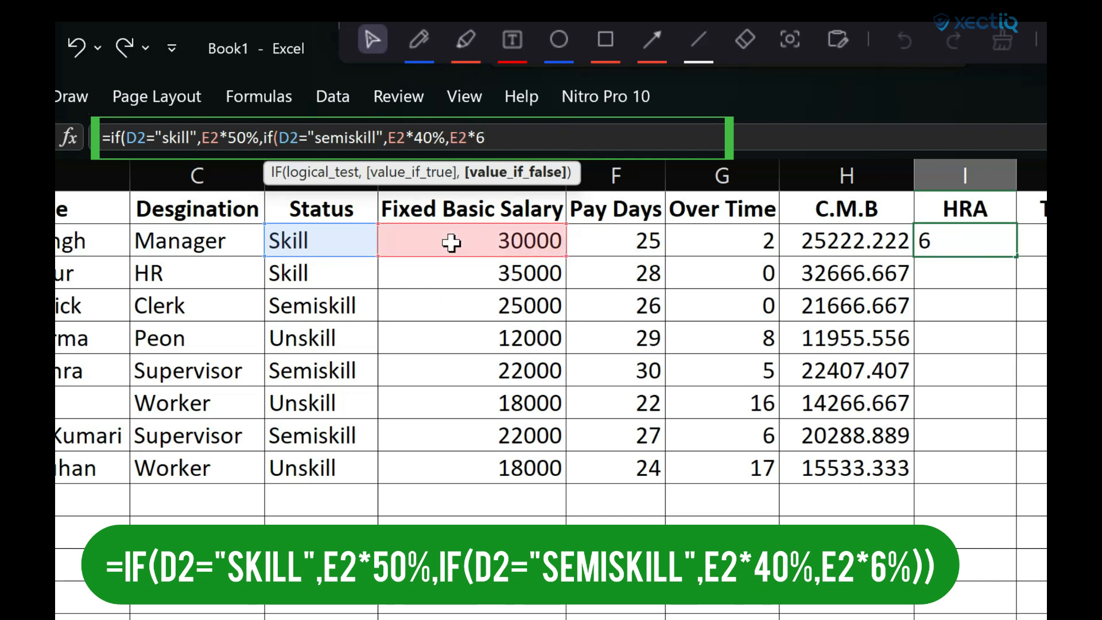
type("%")
type(")")
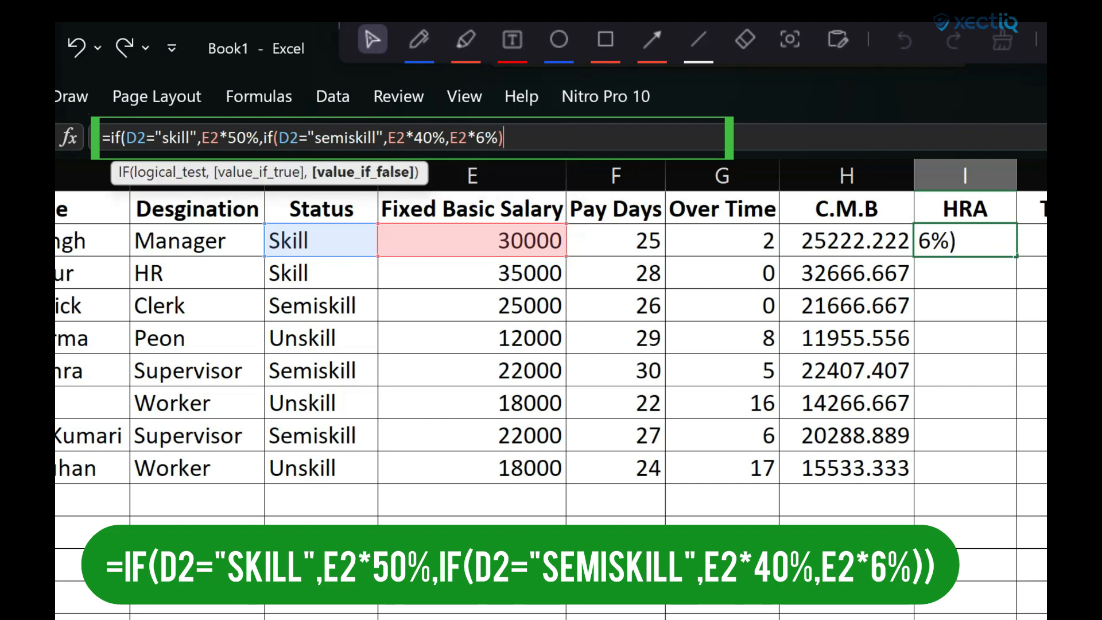
type(")")
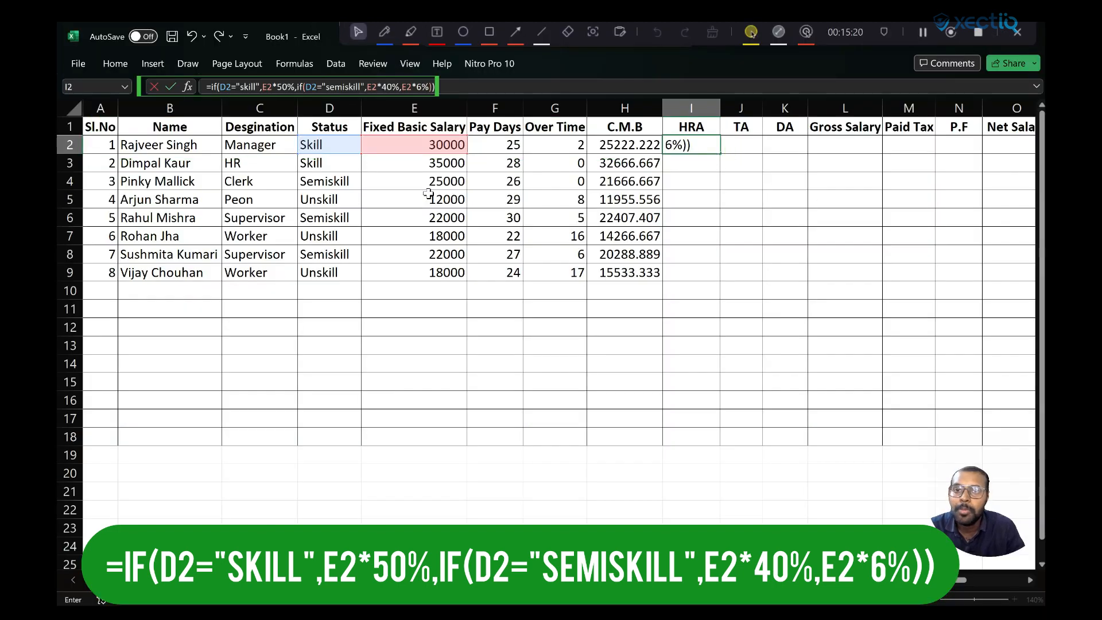
key("Return")
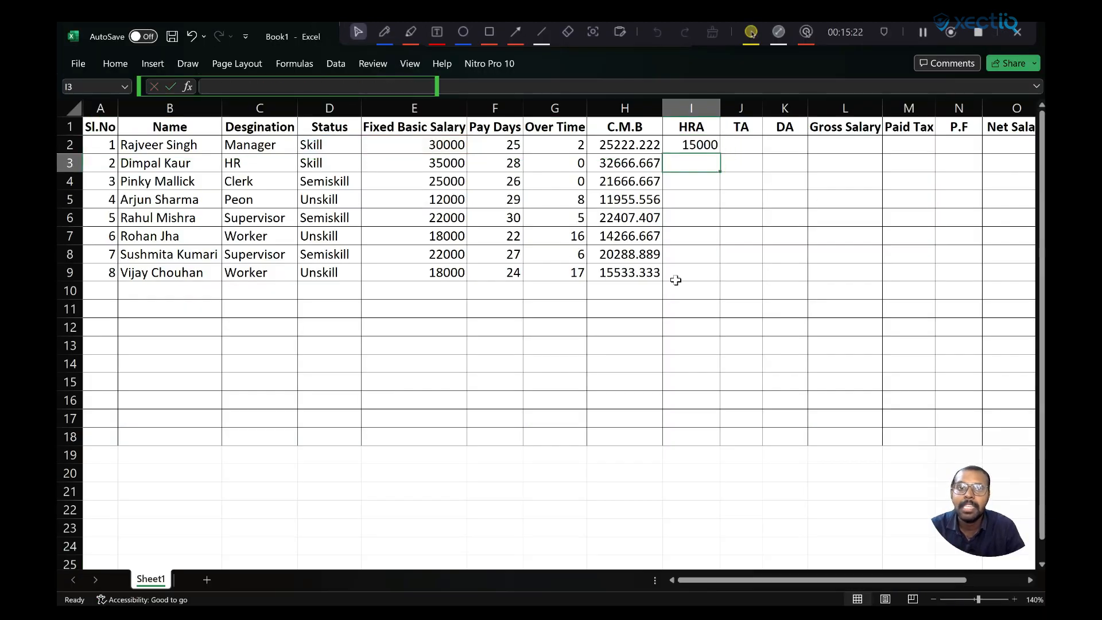
left_click(704, 147)
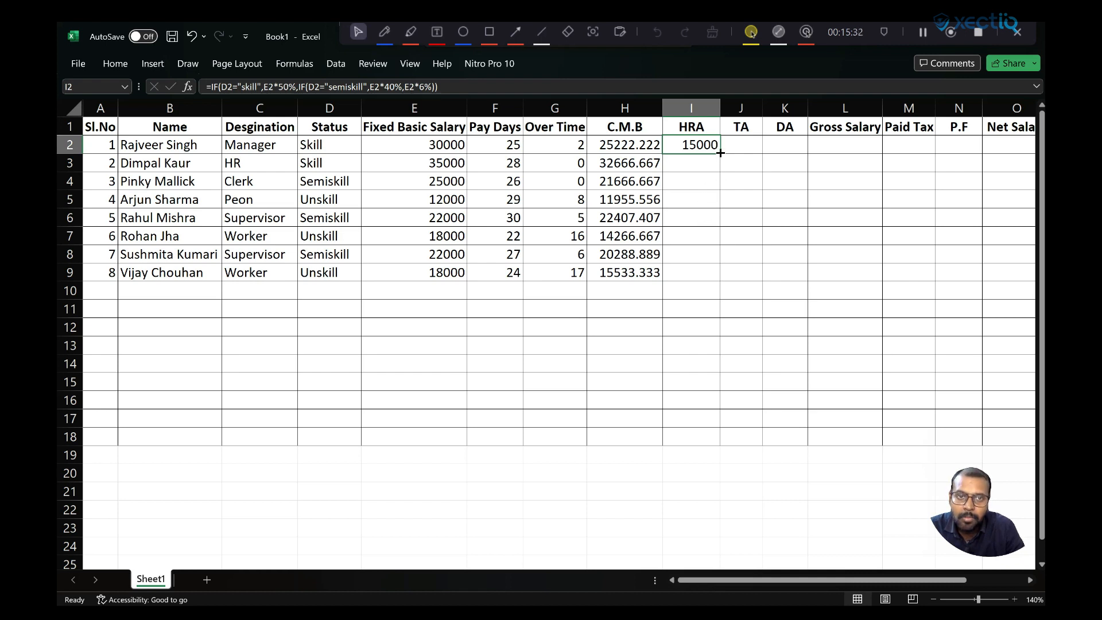
left_click_drag(721, 153, 715, 279)
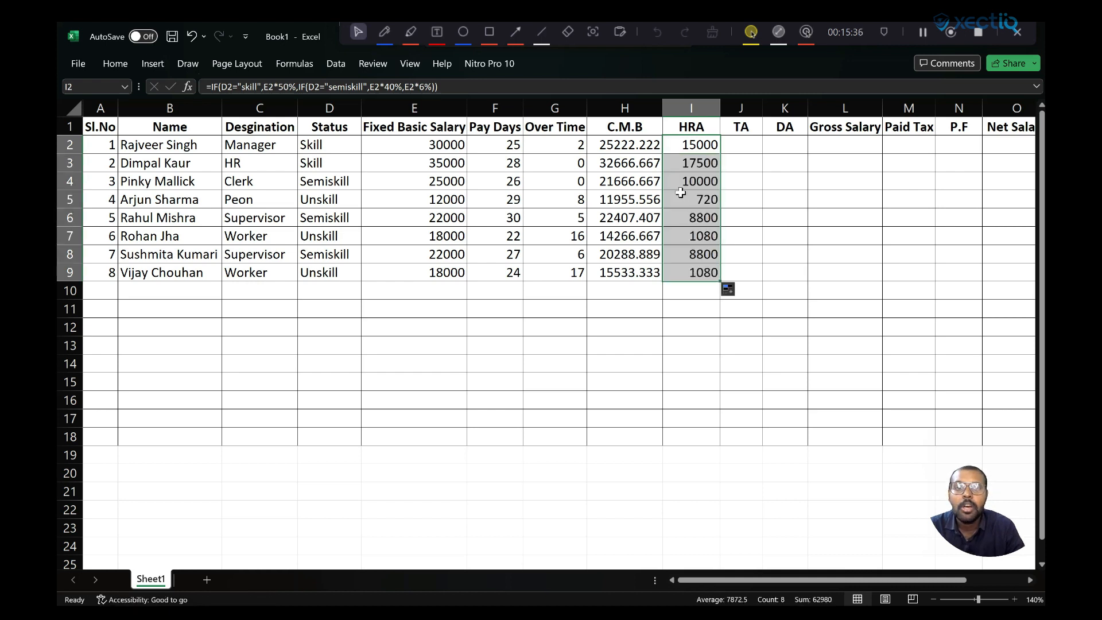
left_click(741, 145)
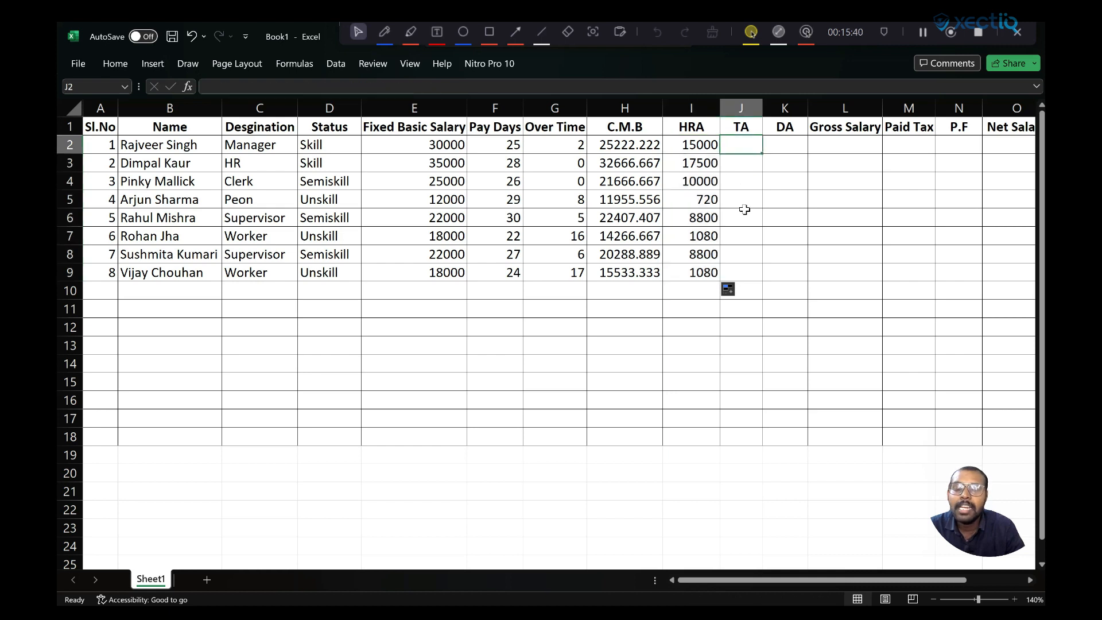
left_click(737, 181)
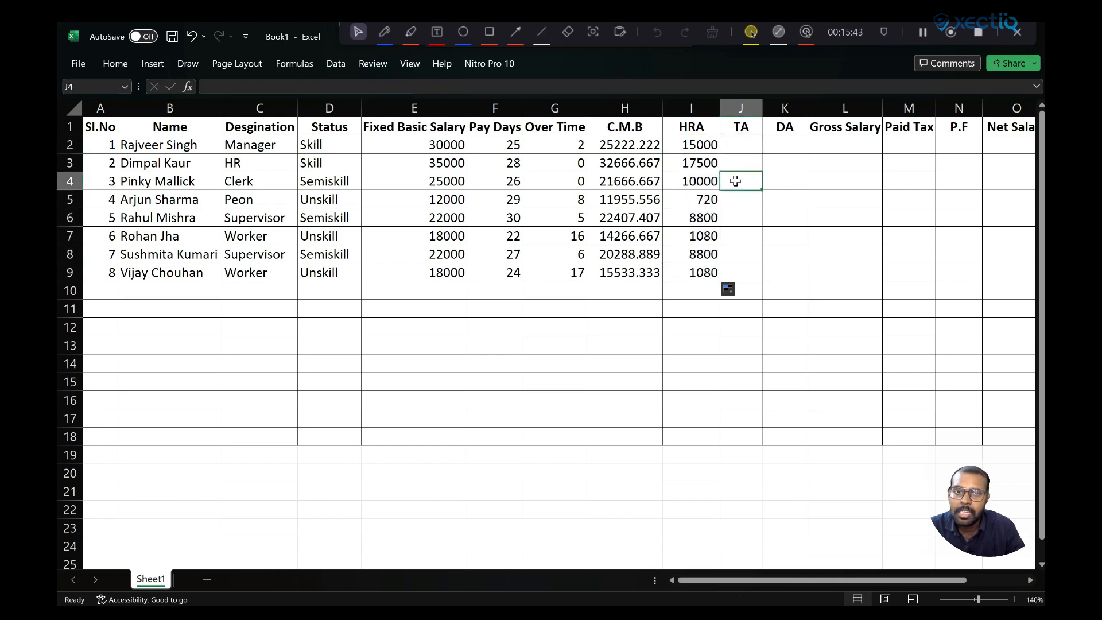
left_click(741, 147)
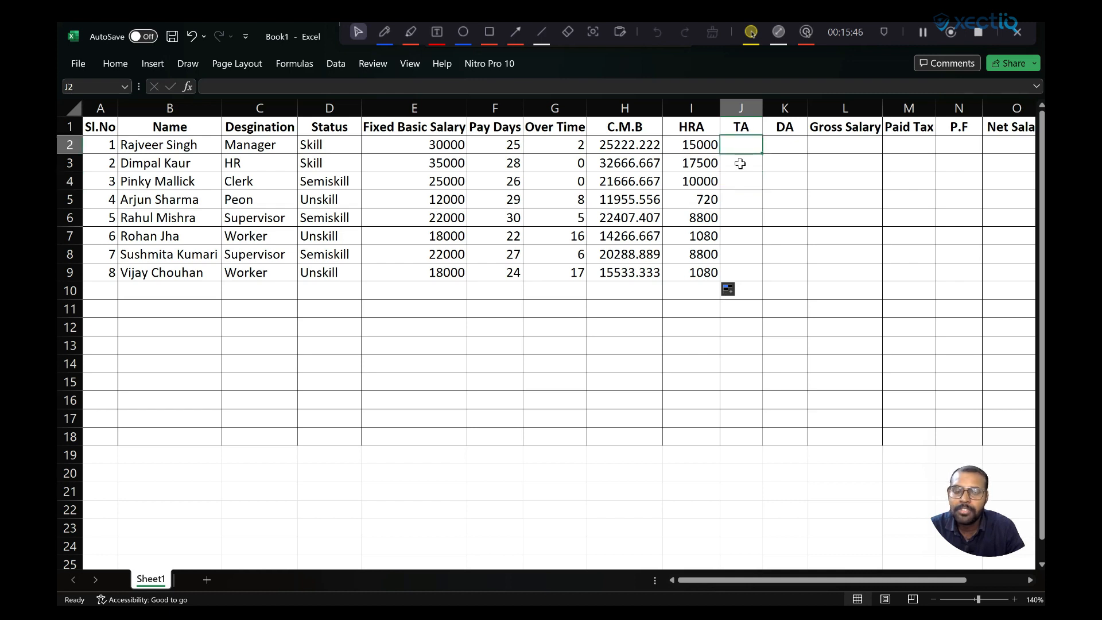
left_click(740, 164)
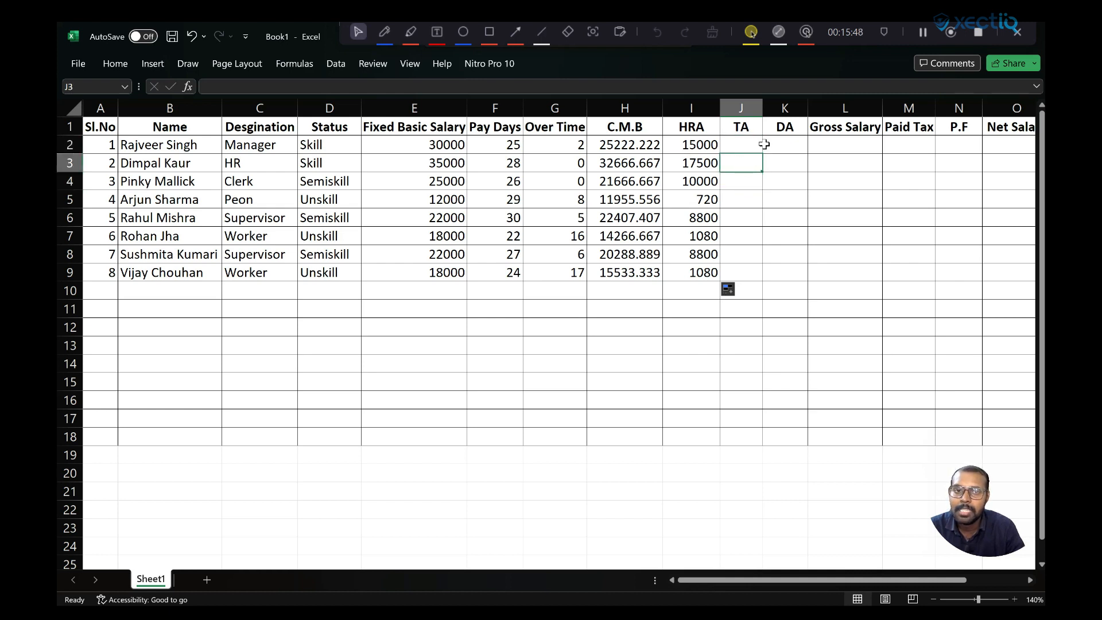
left_click(734, 146)
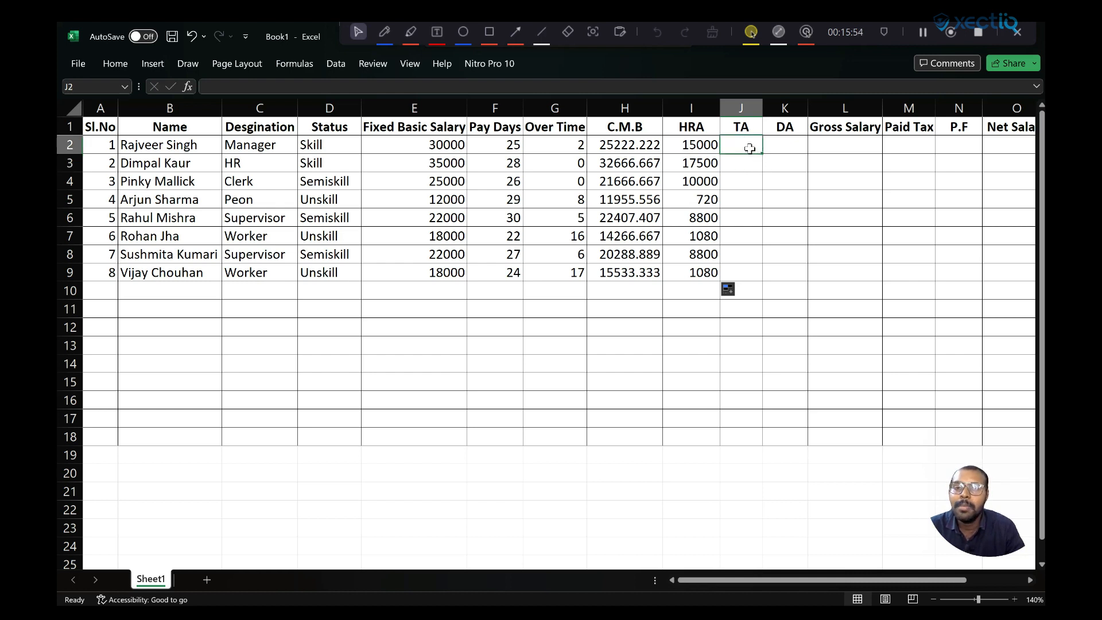
left_click(700, 148)
left_click(736, 144)
key("BackSpace")
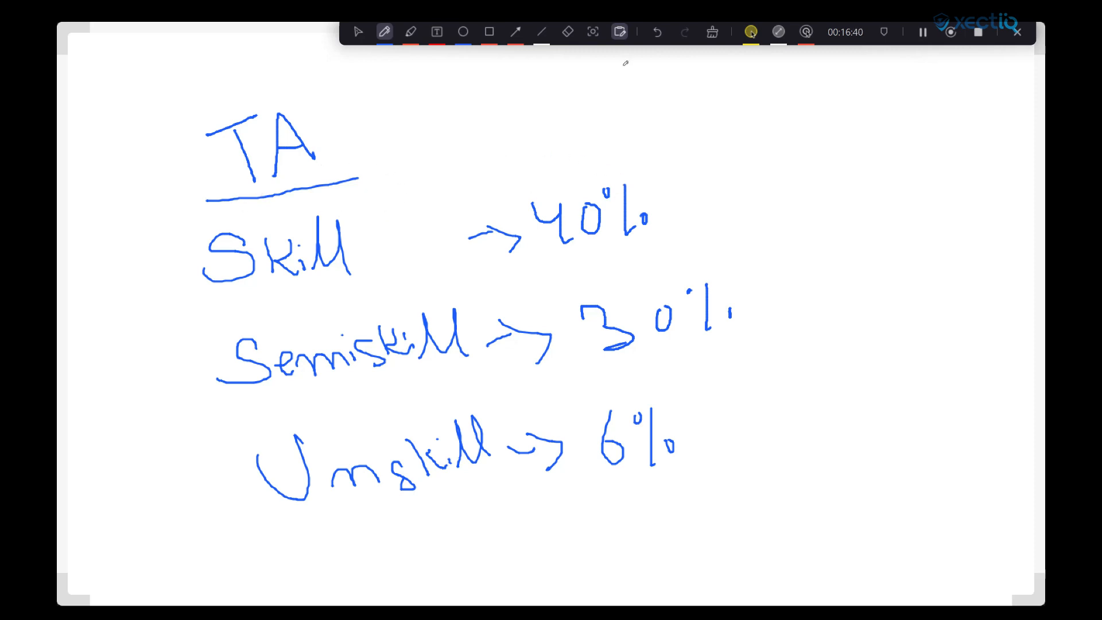
- Leave the whiteboard and start an IF formula in the first TA cell, J2, with the test D2="skill"
left_click(620, 31)
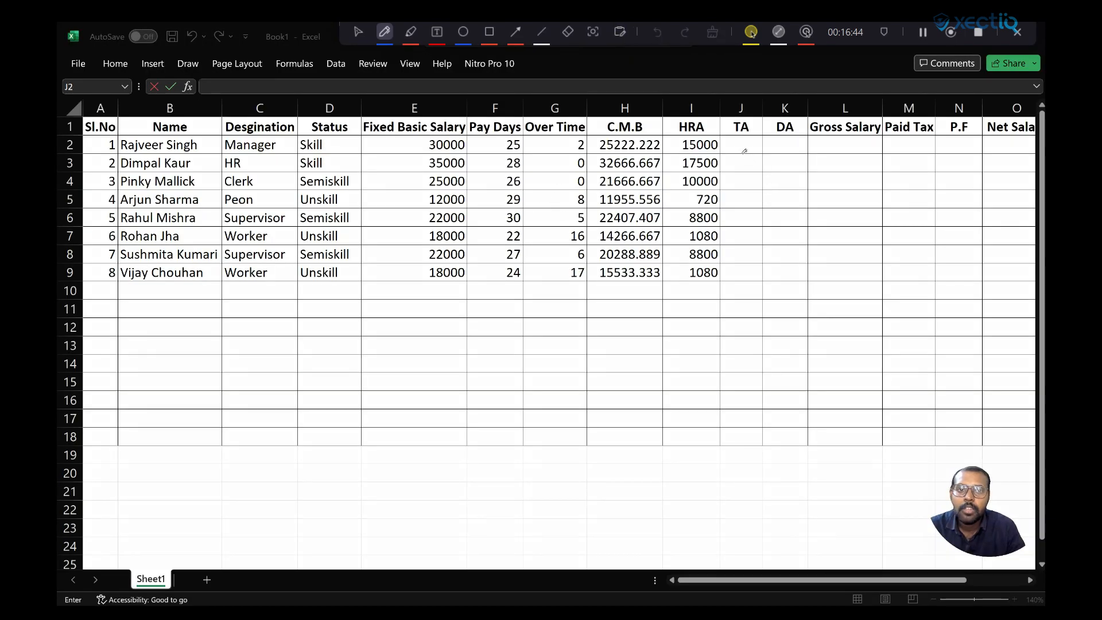
left_click(359, 32)
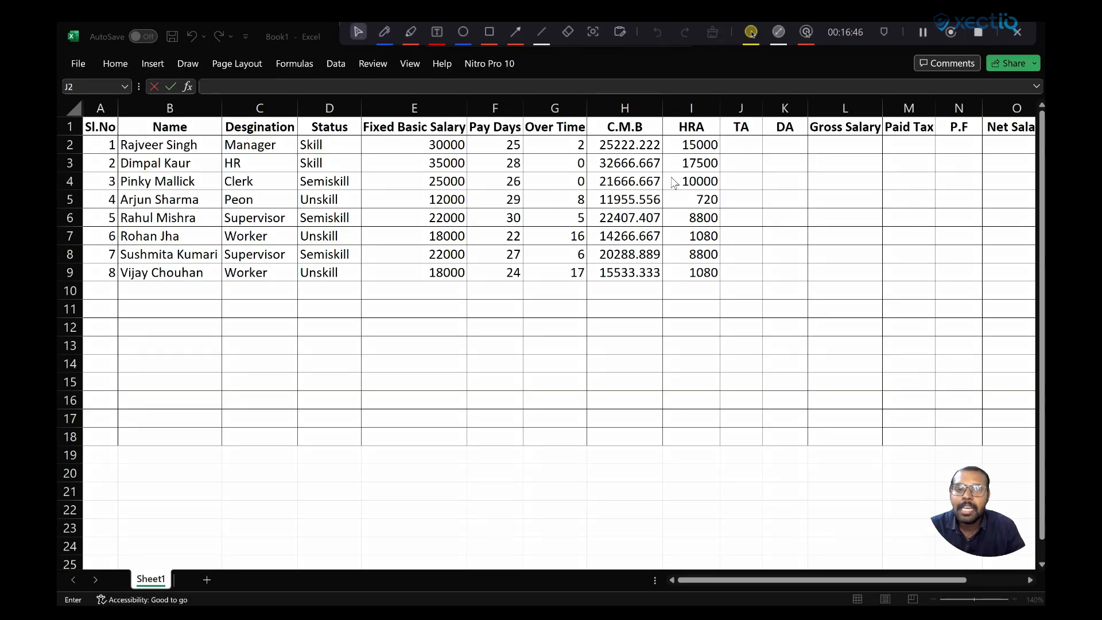
left_click(205, 87)
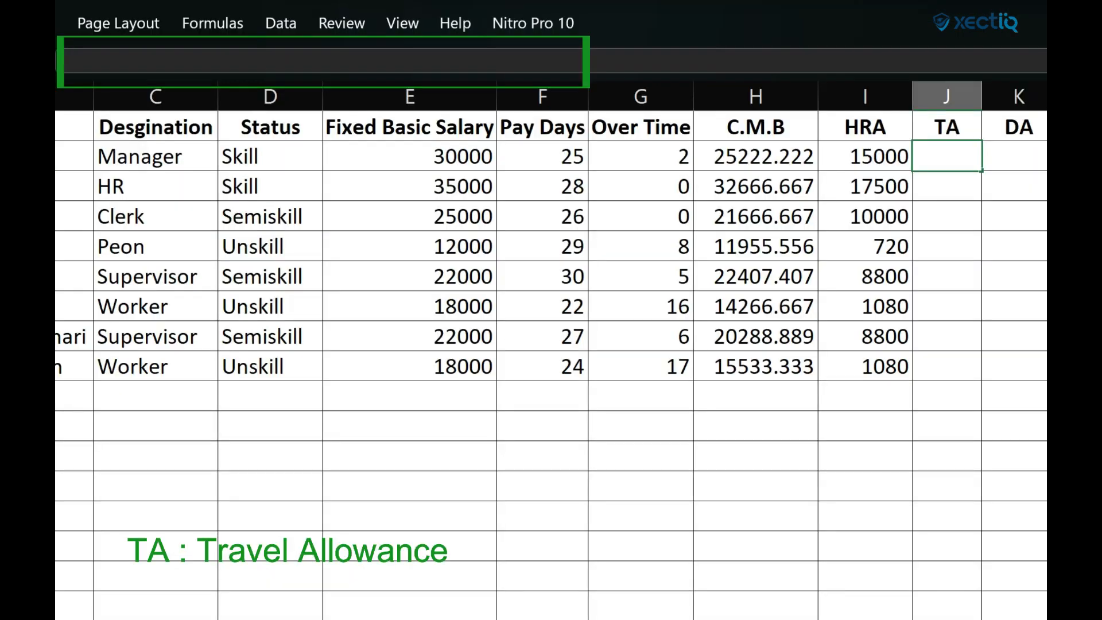
type("=")
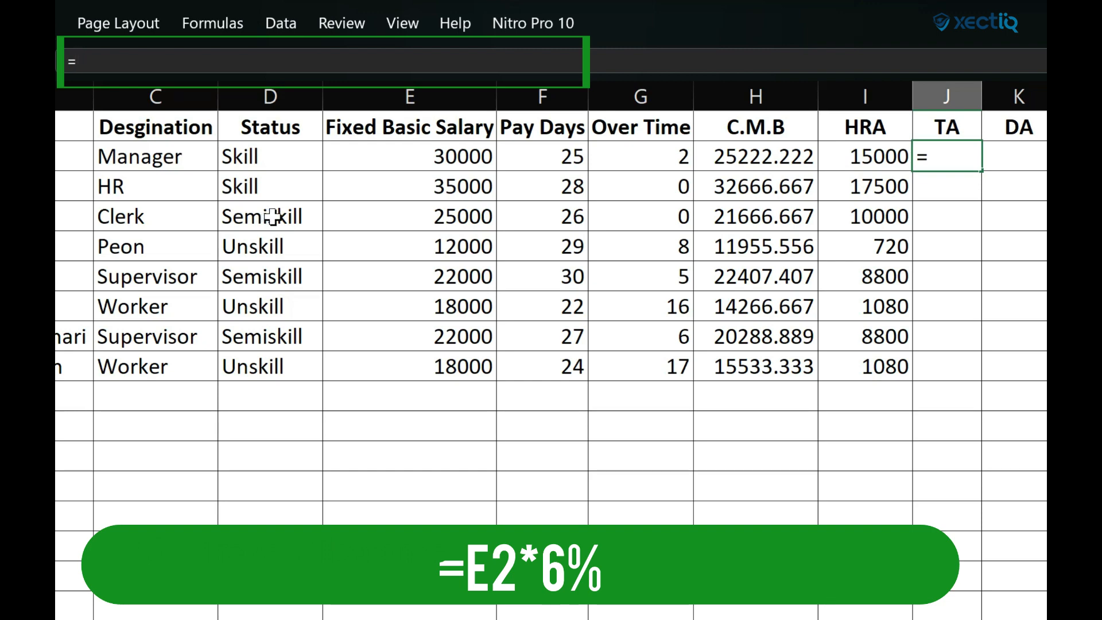
type("if(")
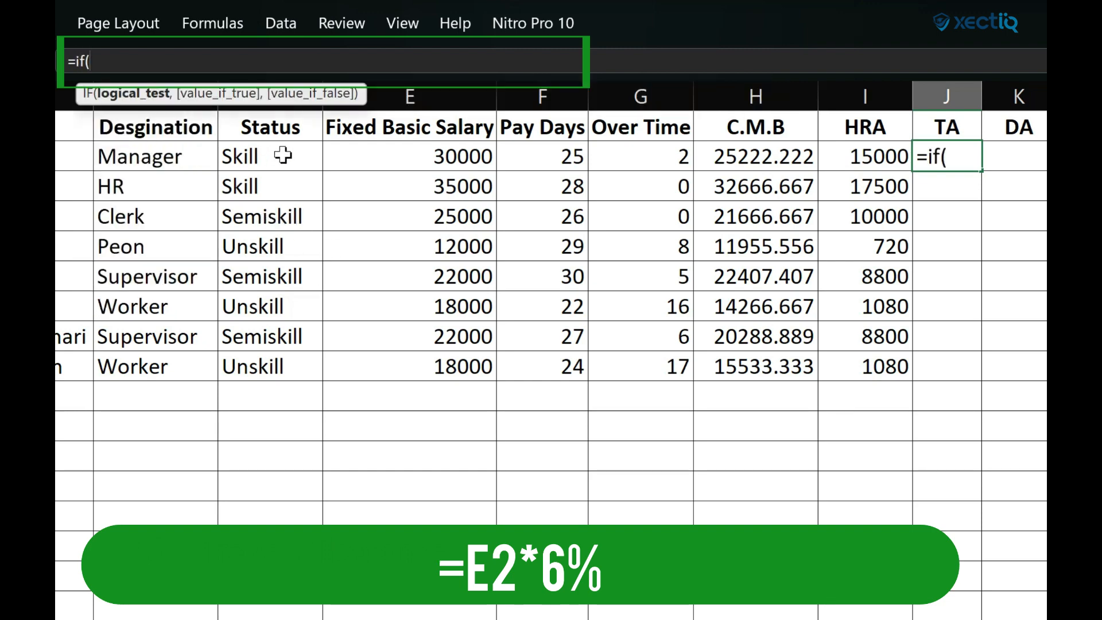
left_click(261, 157)
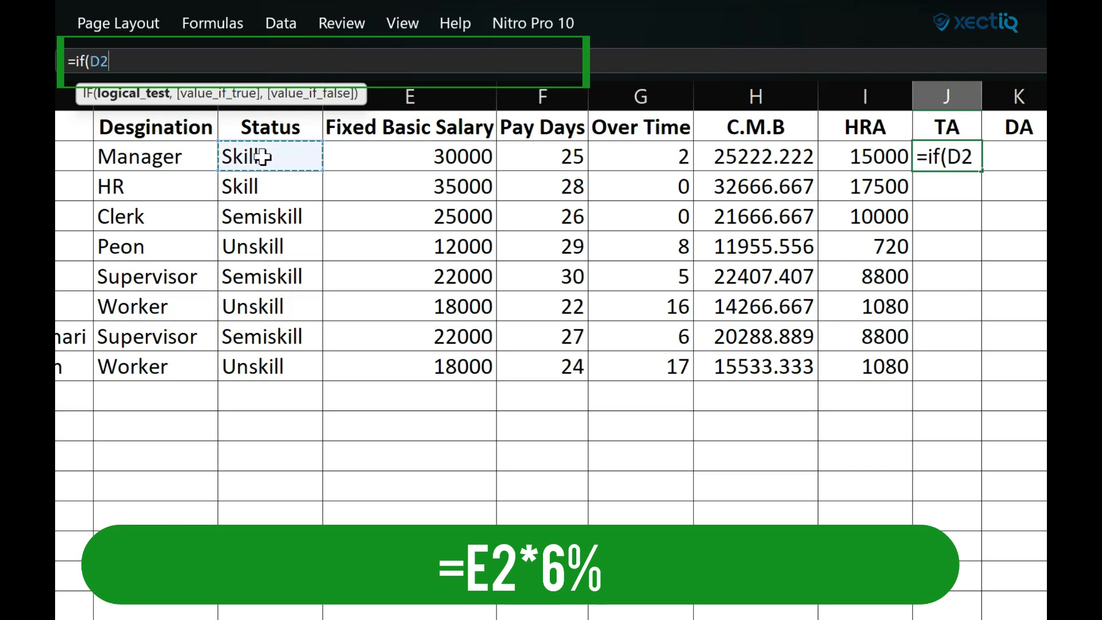
type("=\"")
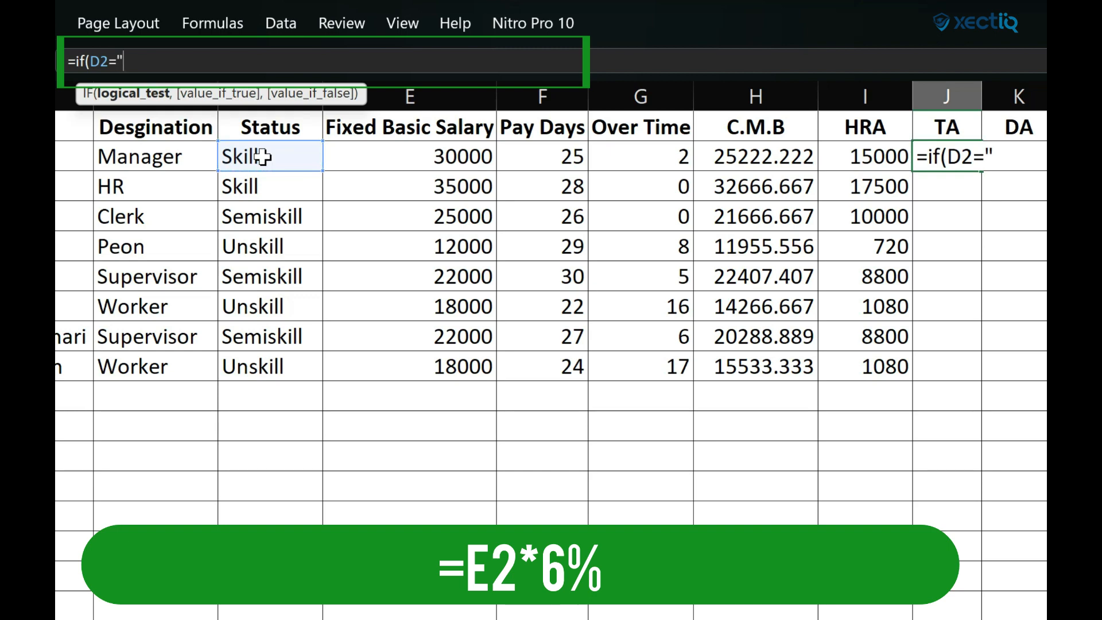
type("skill")
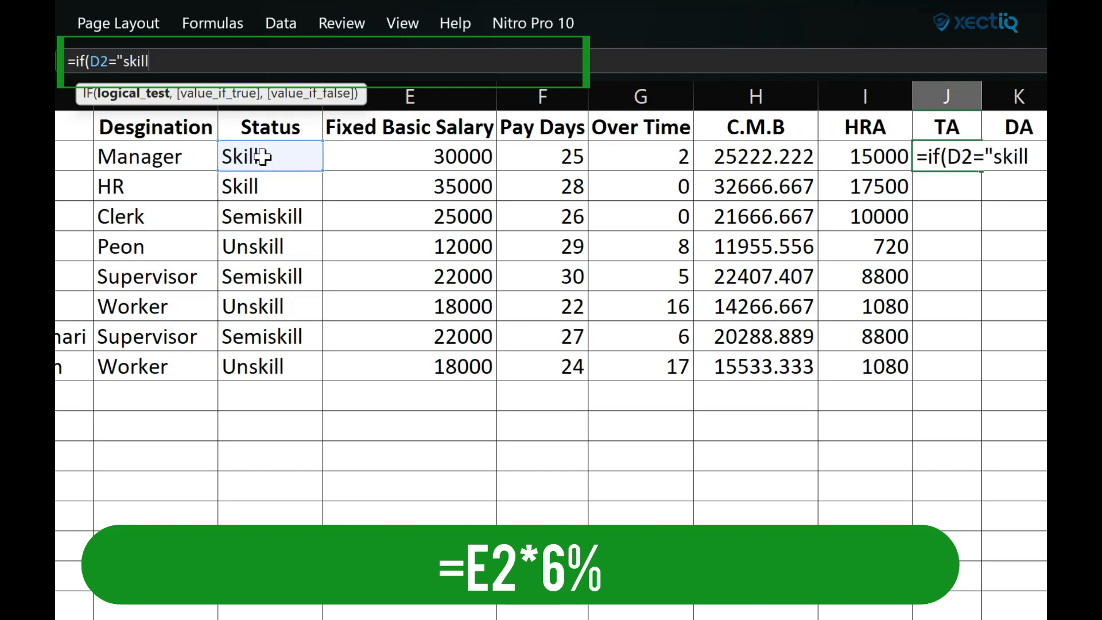
type("\",")
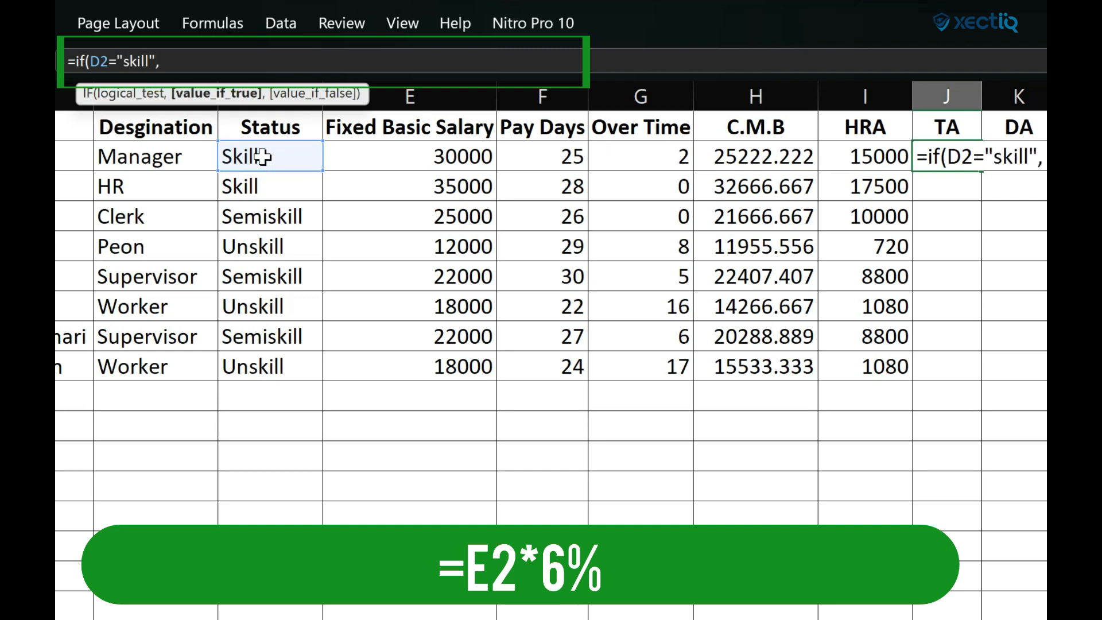
- Enter E2*40% as the TA formula's value if true, and nest a second IF with the test D2="semiskill"
left_click(434, 163)
type("*")
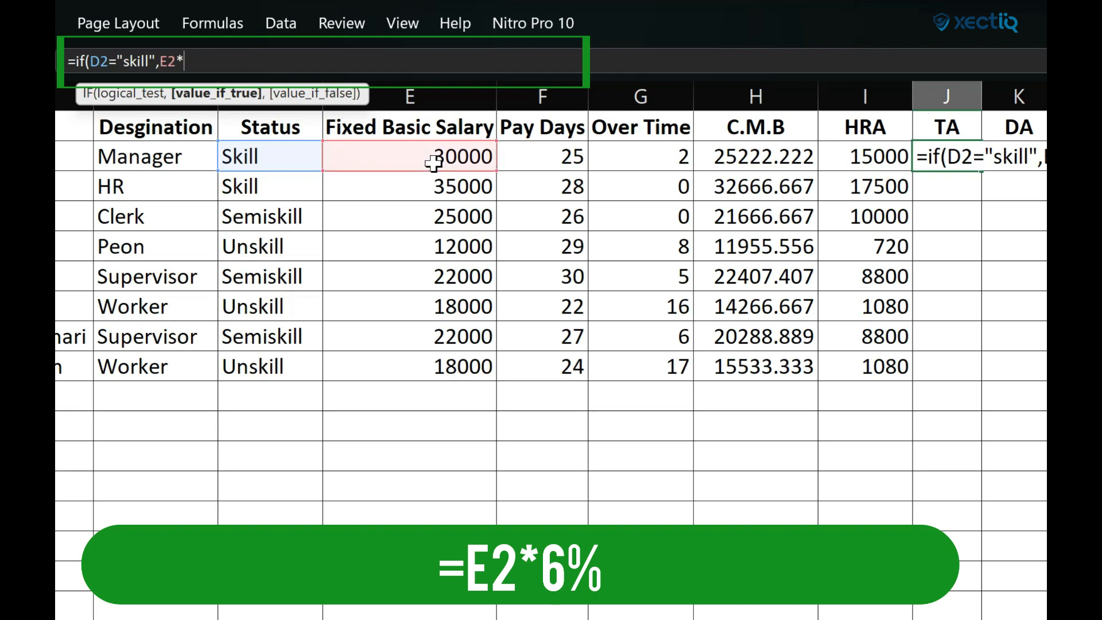
type("40%,if")
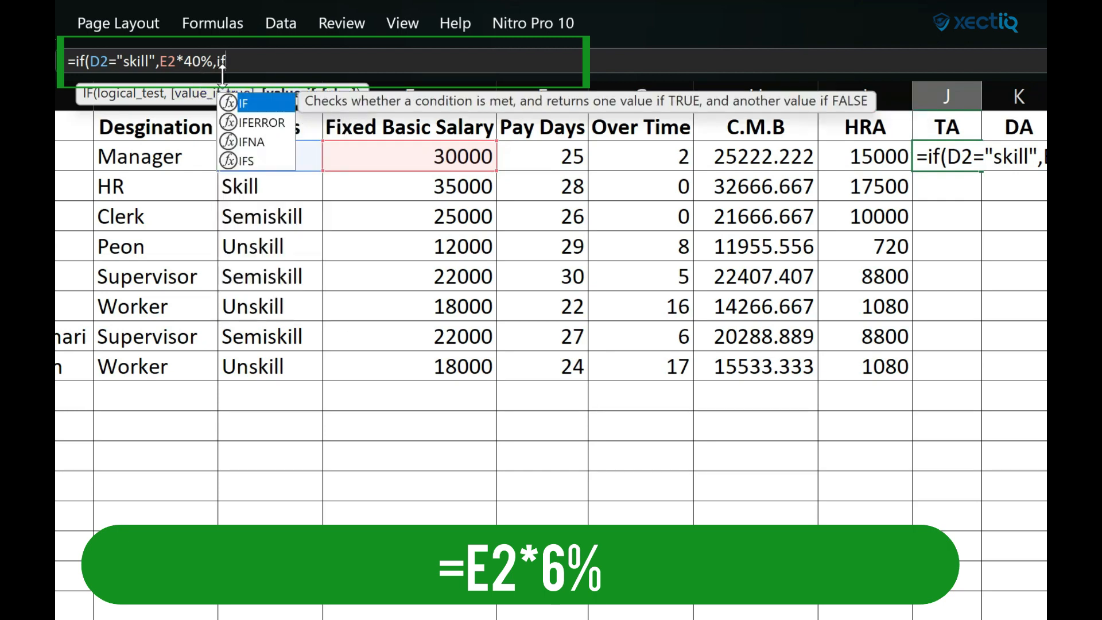
type("(")
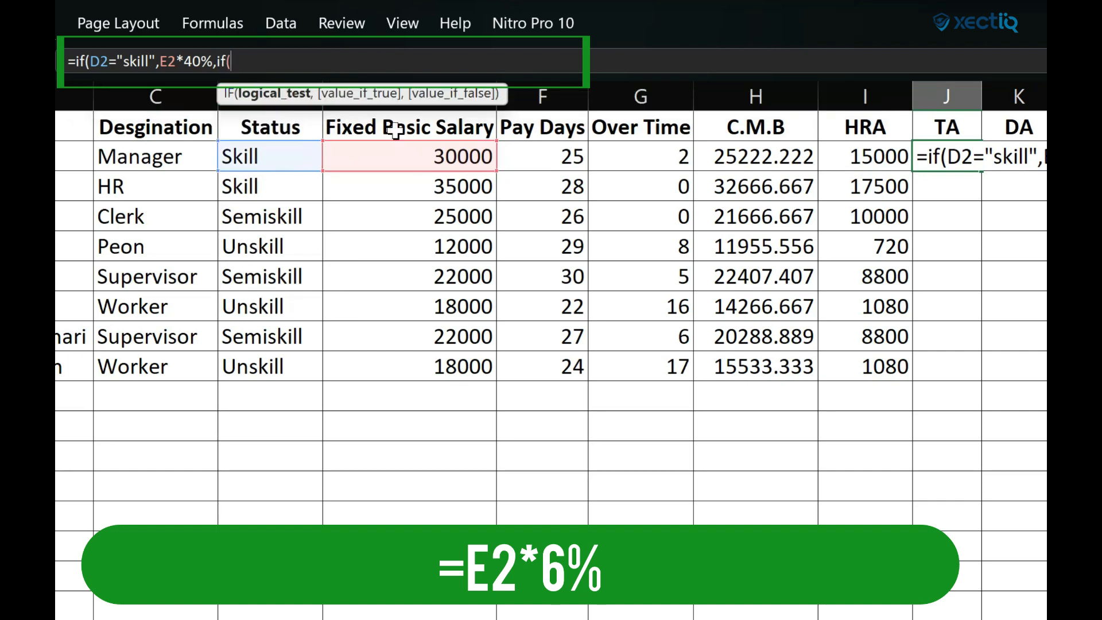
left_click(275, 157)
type("=")
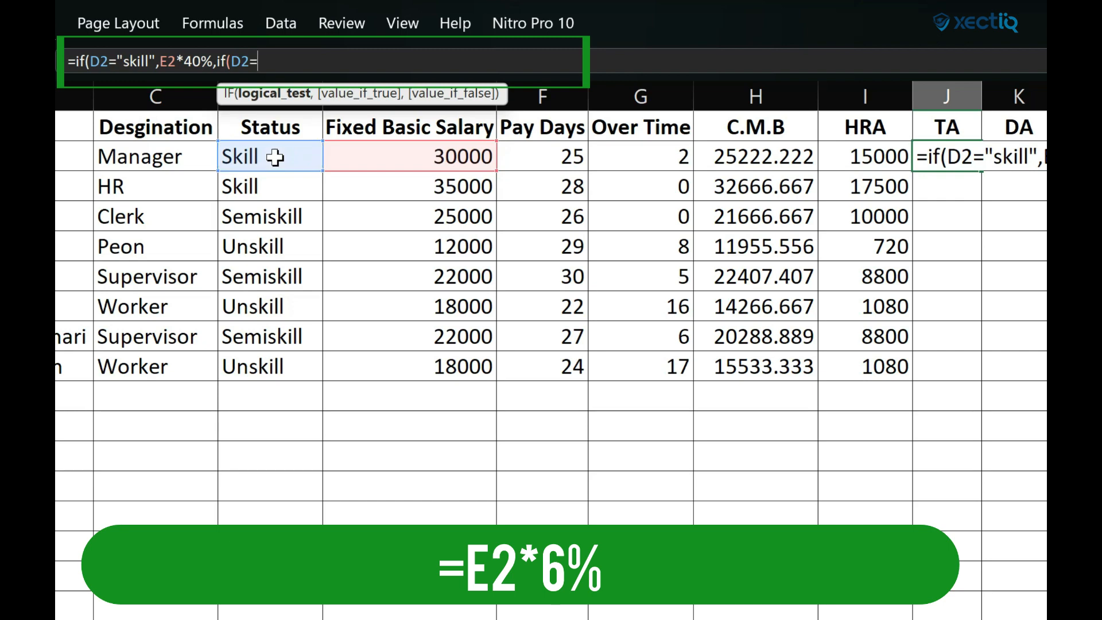
type("\"semiskill")
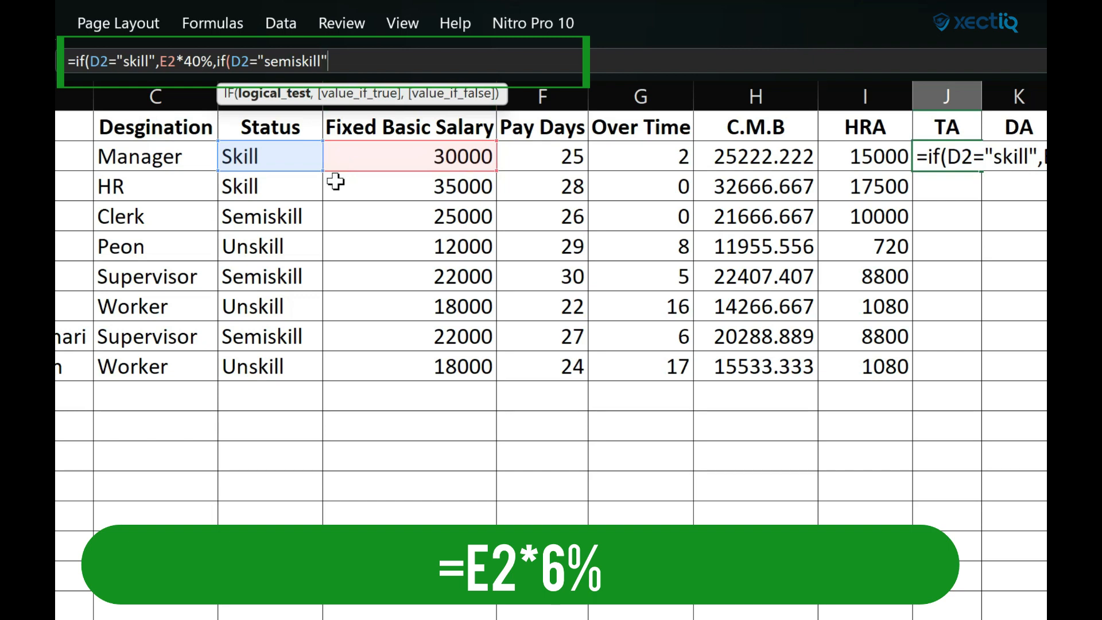
type(",")
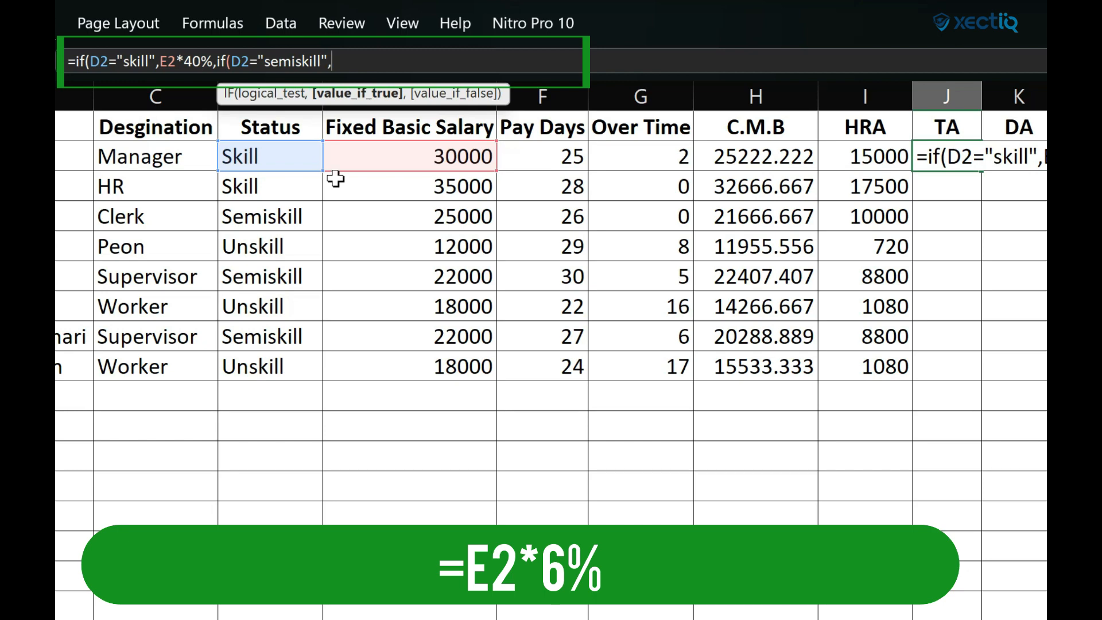
- Complete the TA formula with E2*30% as the nested IF's value if true and E2*6% as the final value if false
left_click(444, 158)
type("*30")
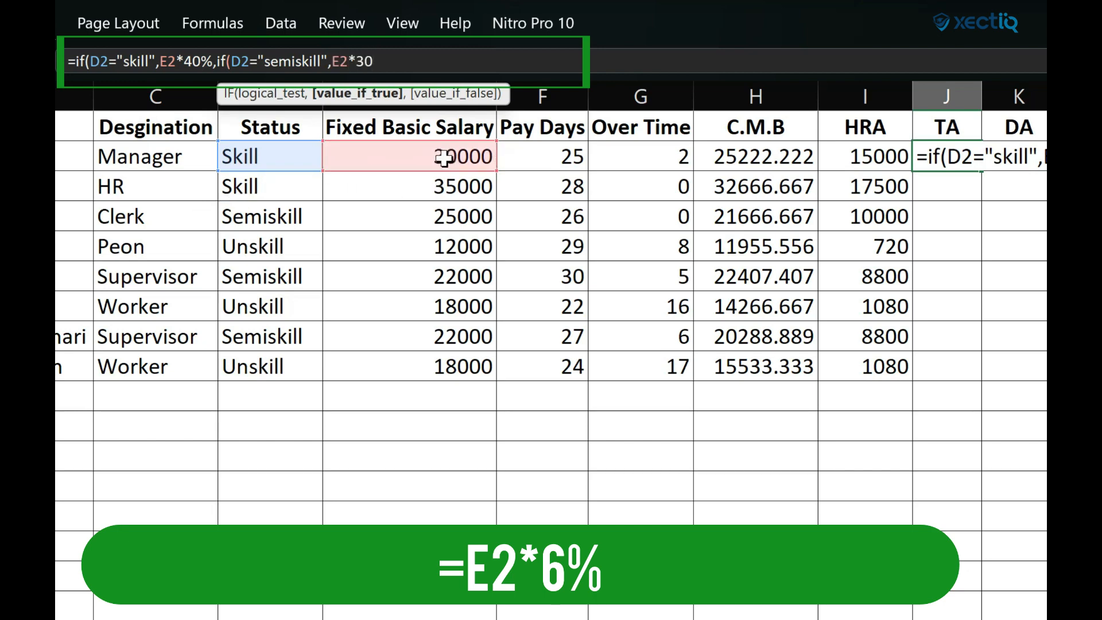
type("%,")
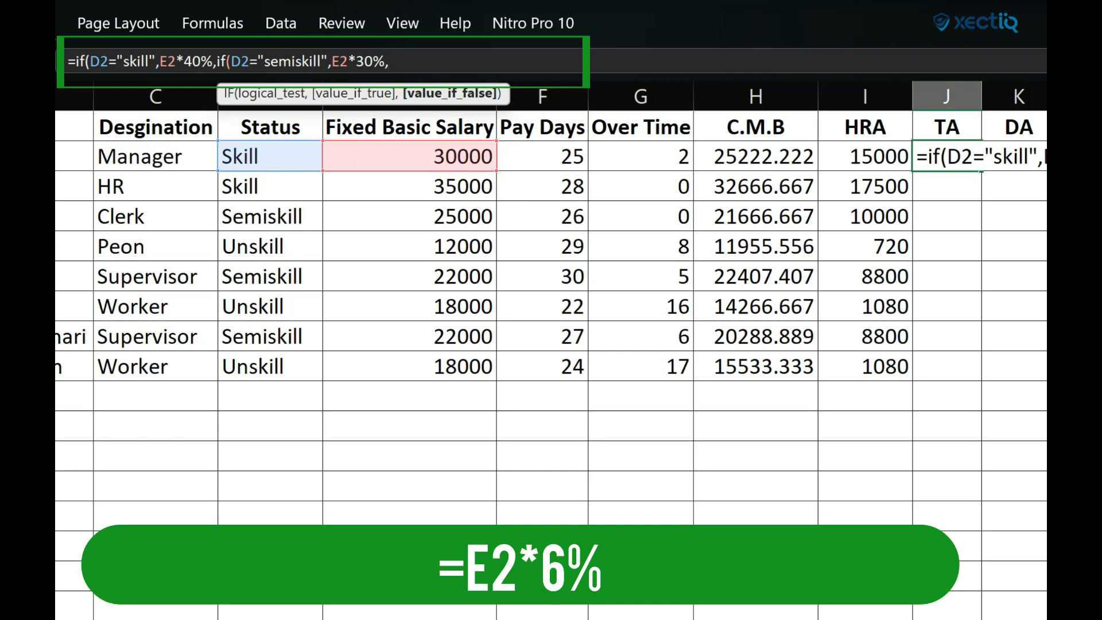
left_click(441, 159)
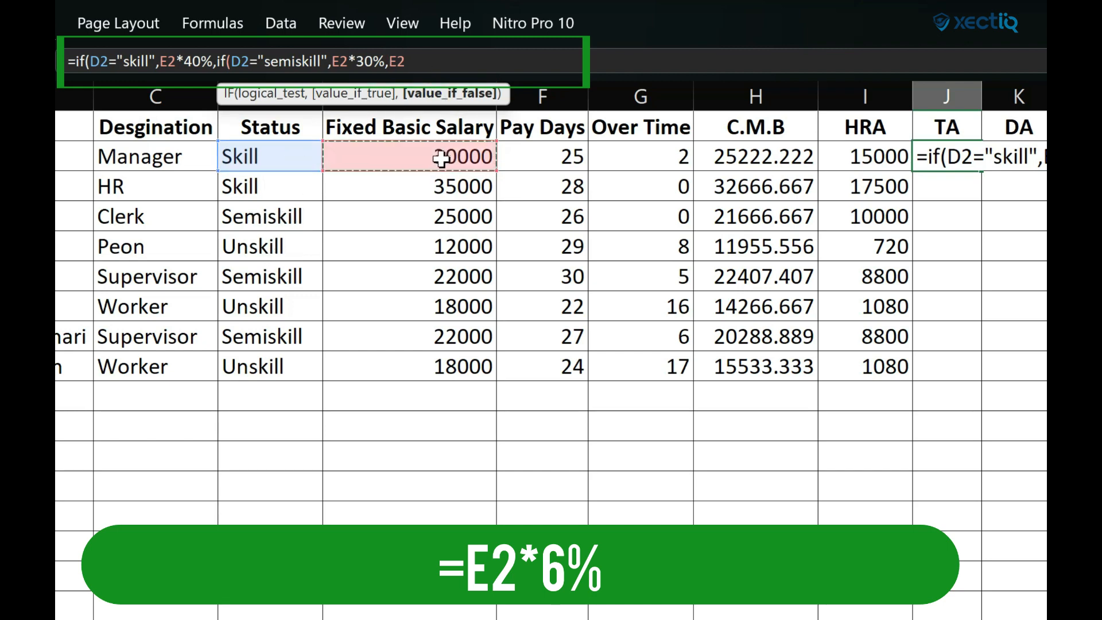
type("*6")
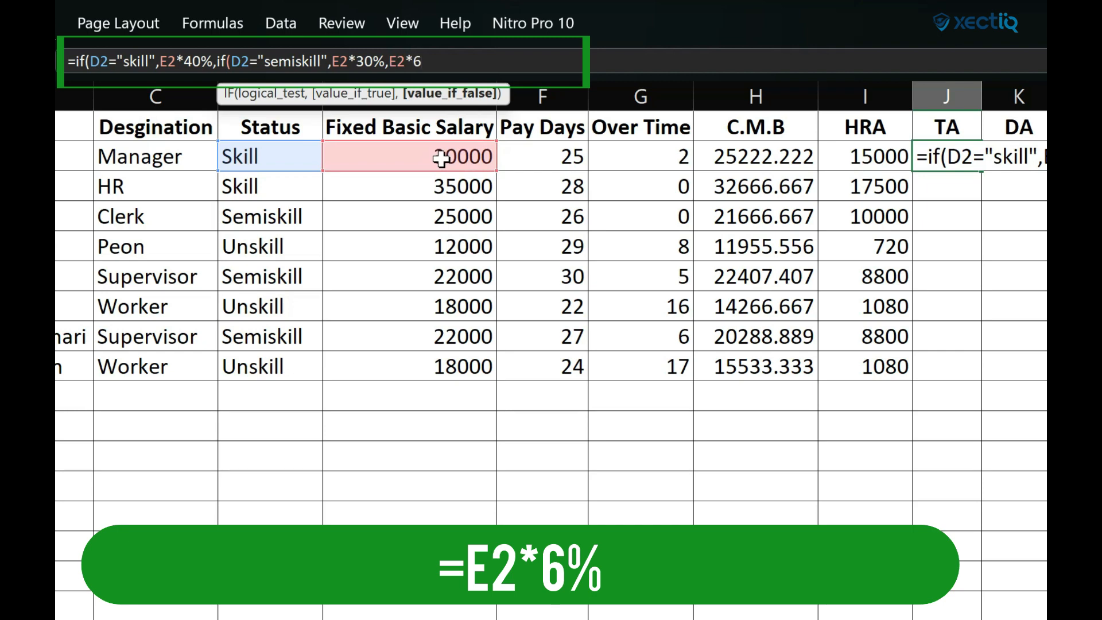
type("%))")
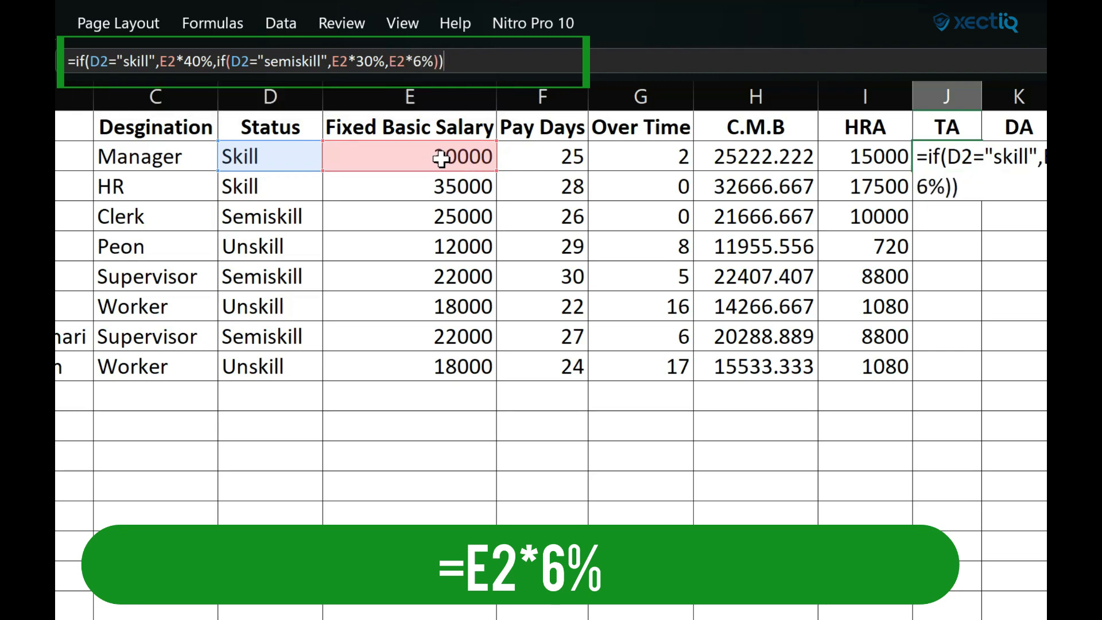
key("Return")
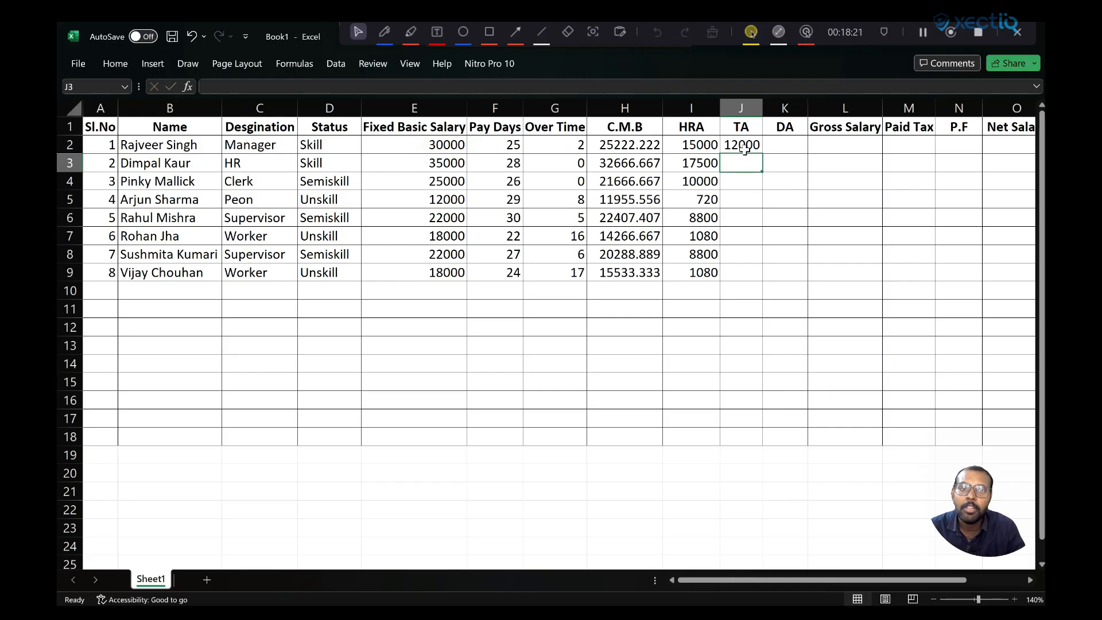
- Copy the TA formula from J2 down through J9
left_click(745, 148)
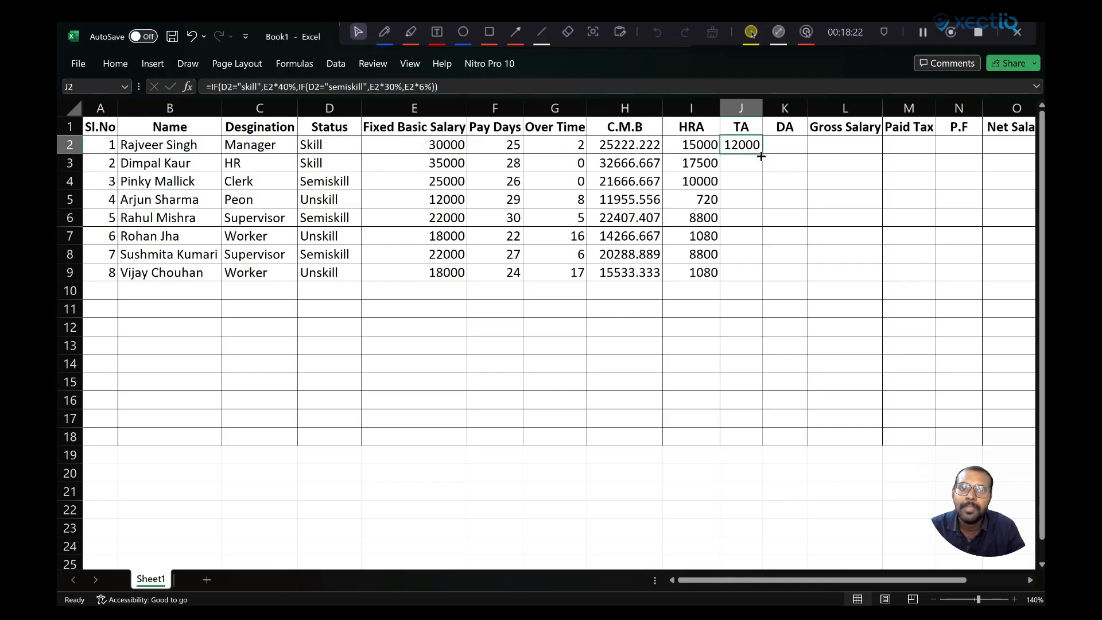
left_click_drag(760, 155, 764, 280)
left_click(784, 183)
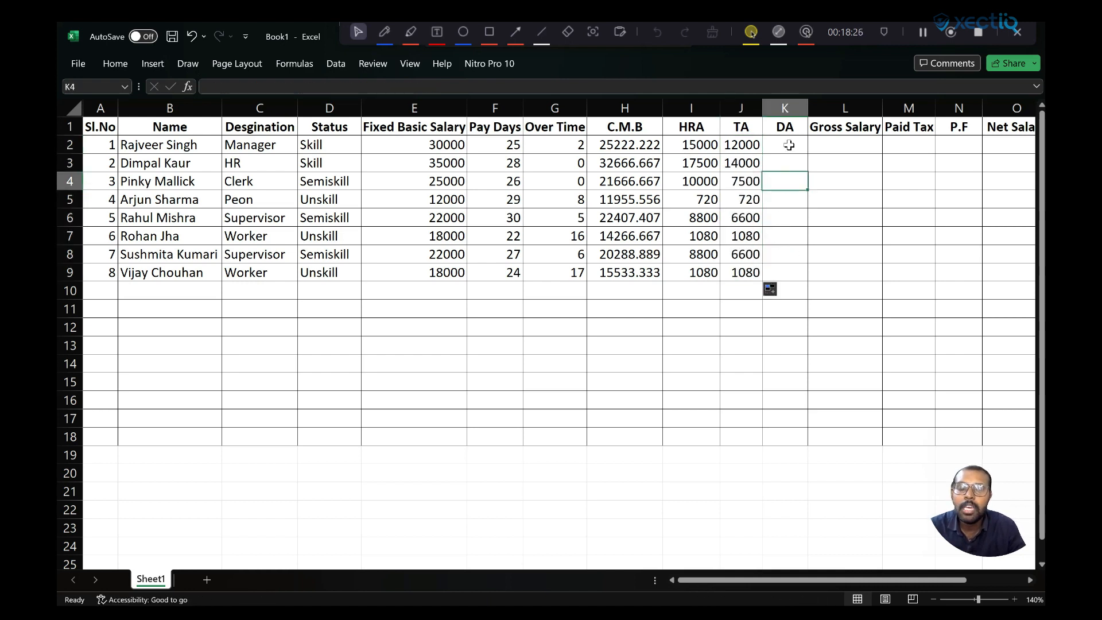
- Calculate DA in K2 with the formula =E2*6%, and copy it down through K9
left_click(789, 144)
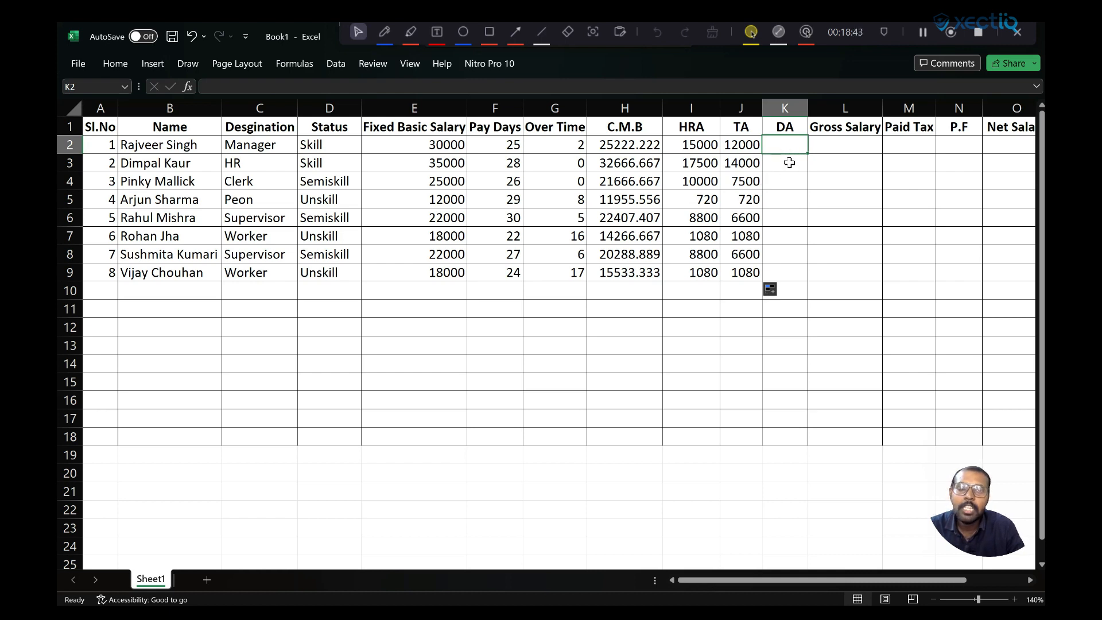
left_click(785, 189)
left_click(782, 147)
key("BackSpace")
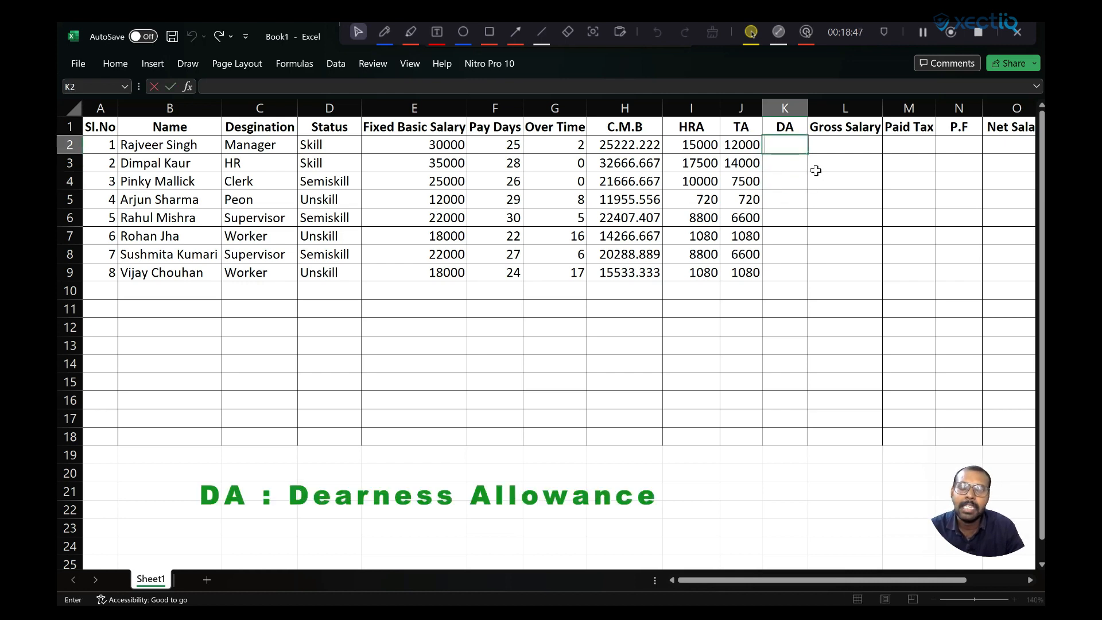
type("=")
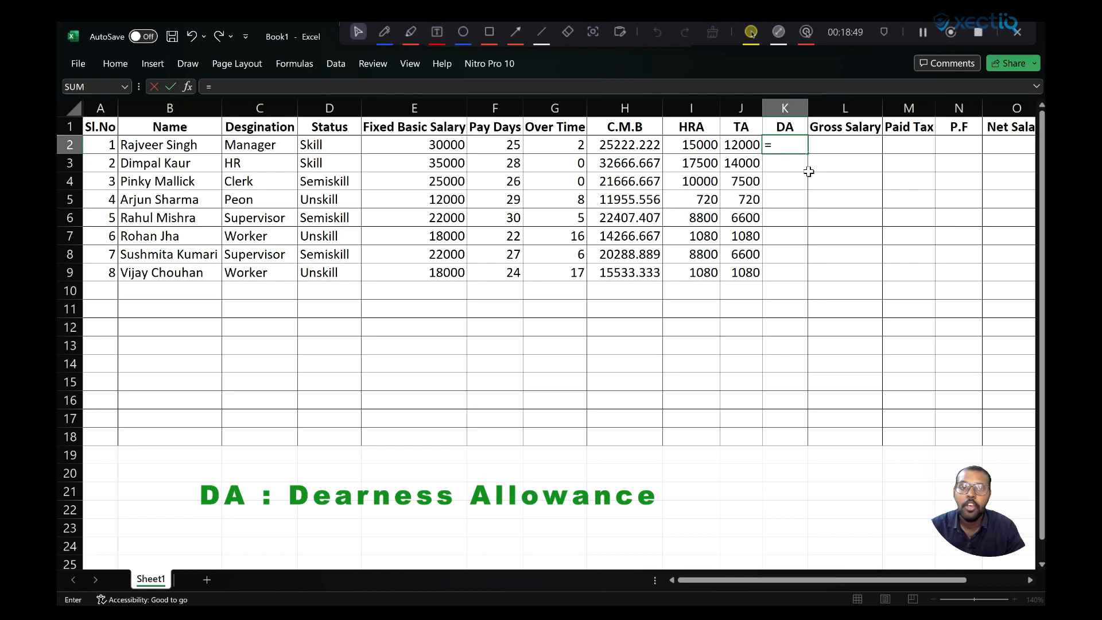
left_click(441, 145)
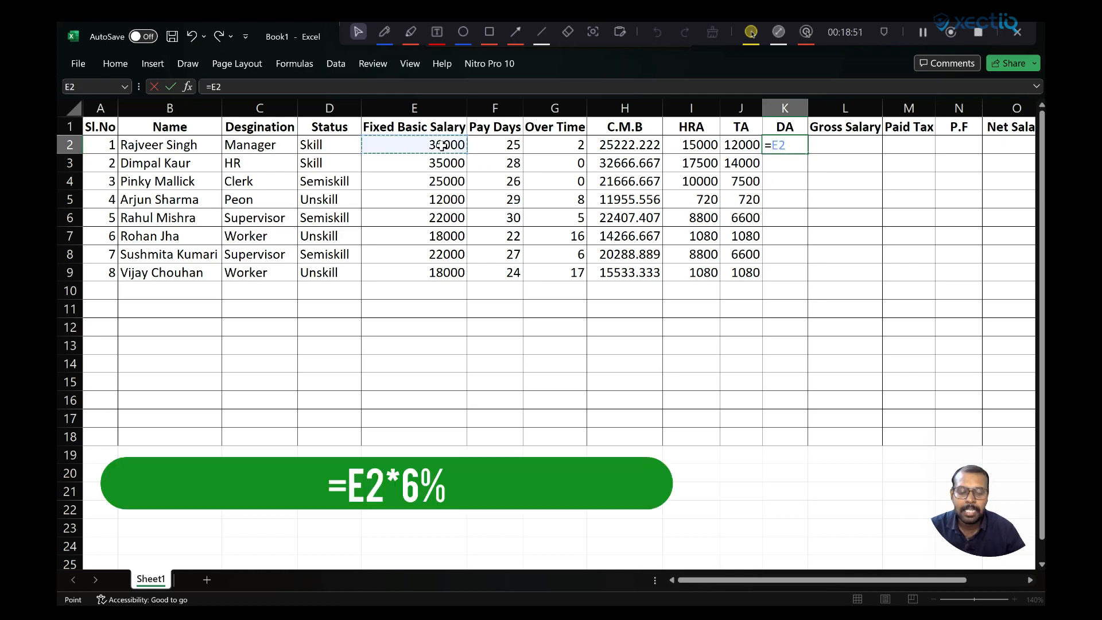
type("*6%")
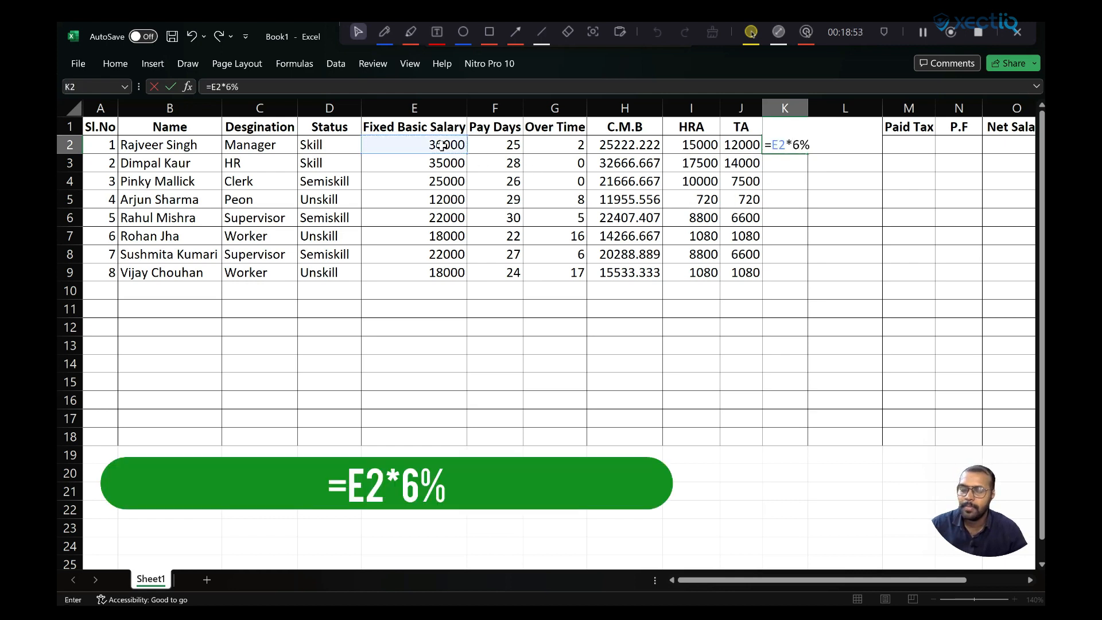
left_click(801, 231)
left_click(792, 145)
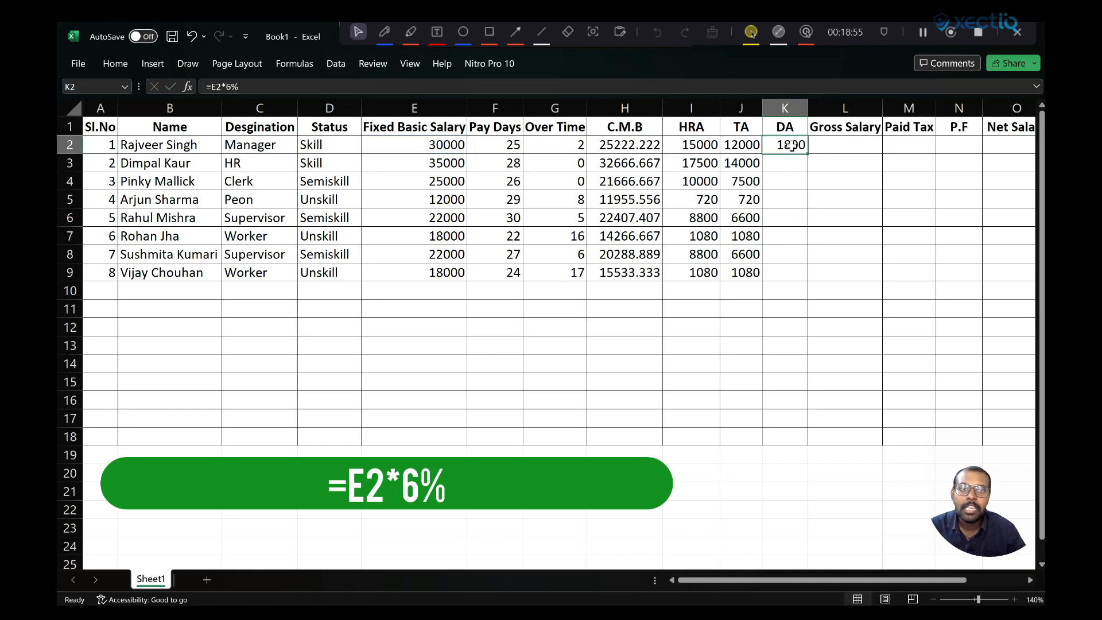
left_click_drag(808, 154, 808, 275)
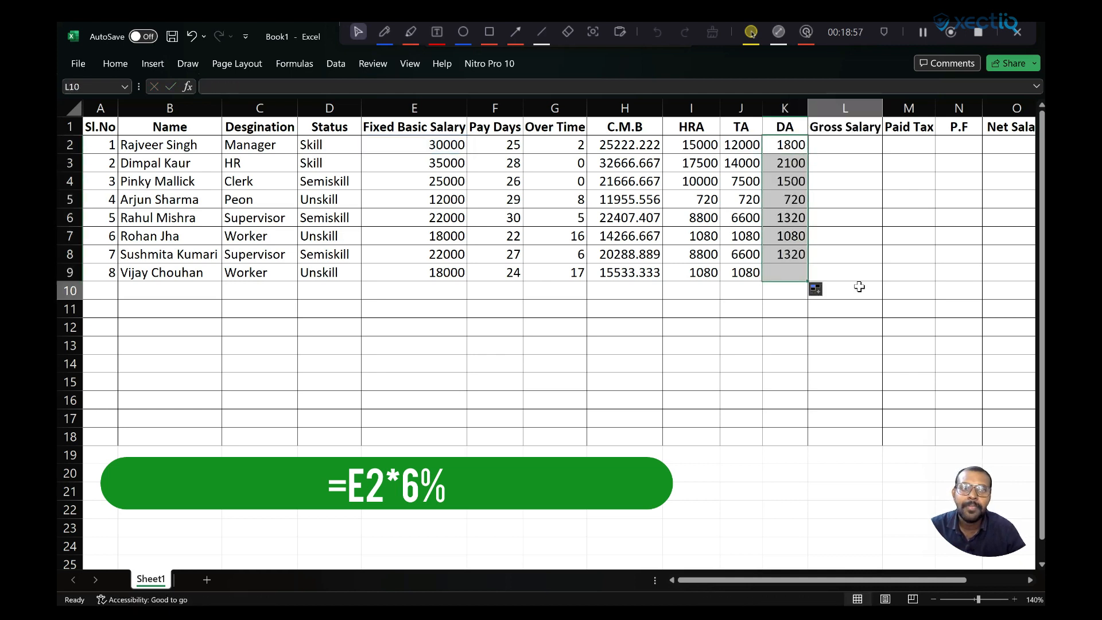
- Begin a gross salary formula for the first employee in L2, covering the C.M.B, HRA, TA and DA columns
left_click(842, 151)
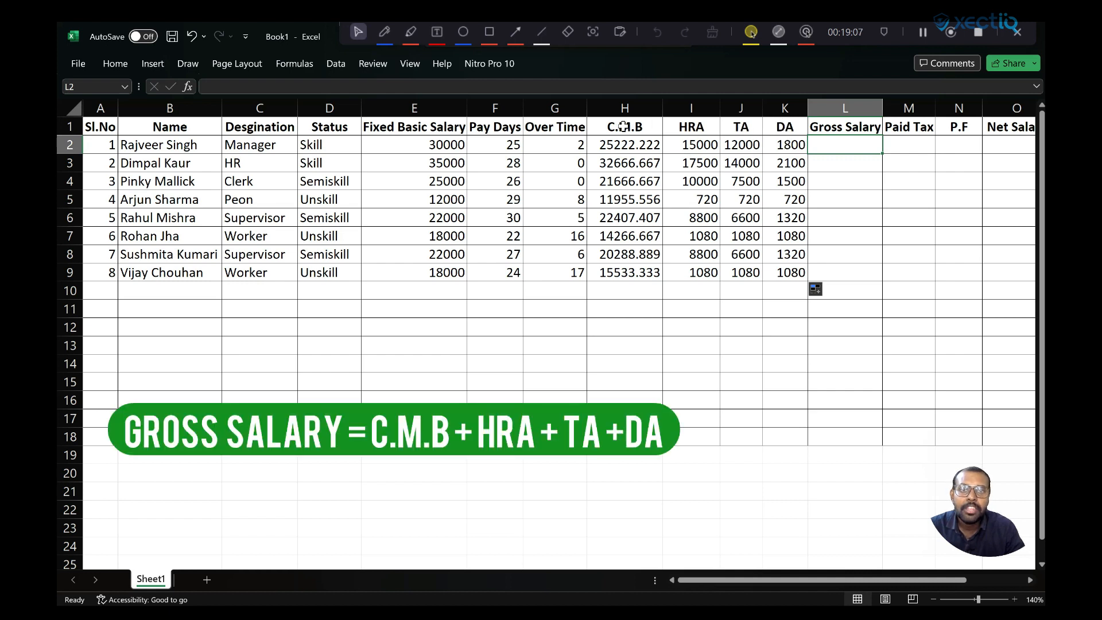
left_click_drag(619, 127, 677, 127)
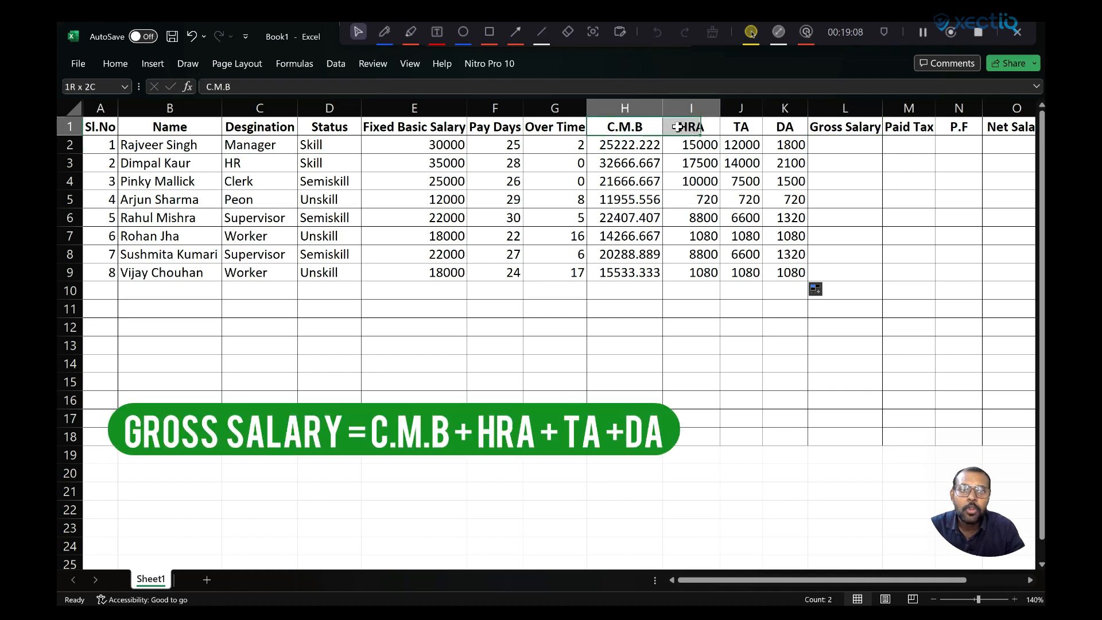
left_click(831, 146)
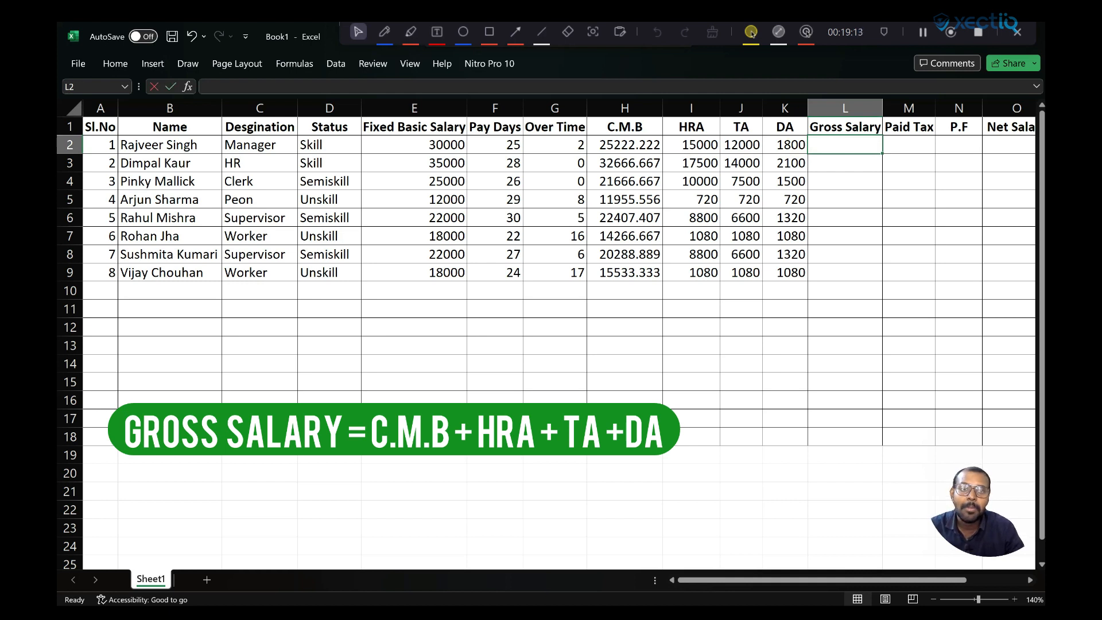
type("=")
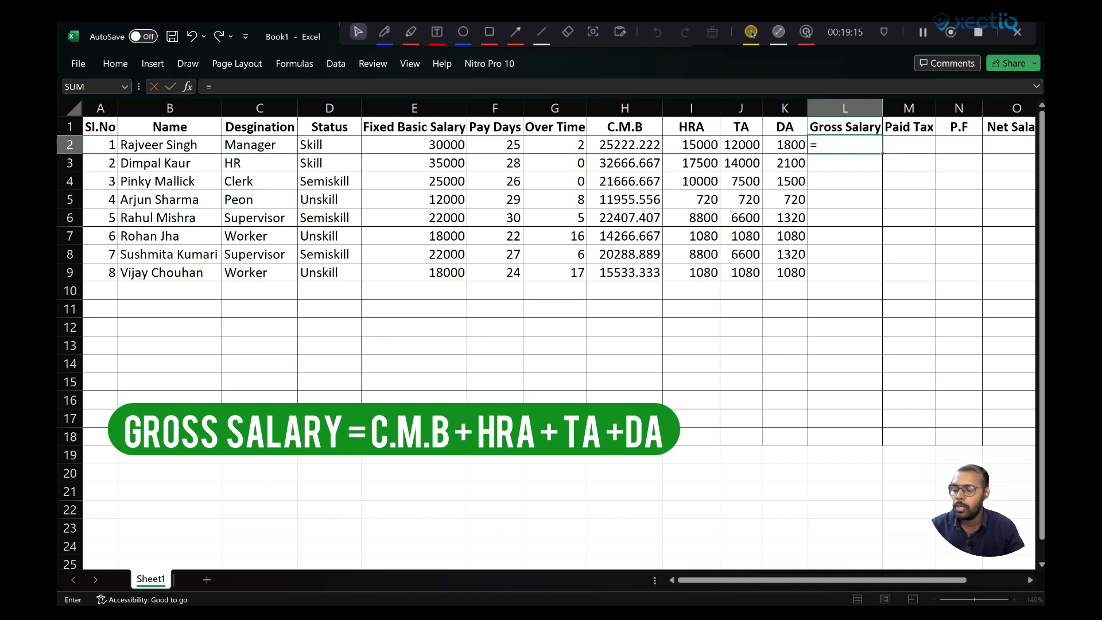
type("sdum")
key("BackSpace")
key("BackSpace")
key("BackSpace")
key("BackSpace")
key("BackSpace")
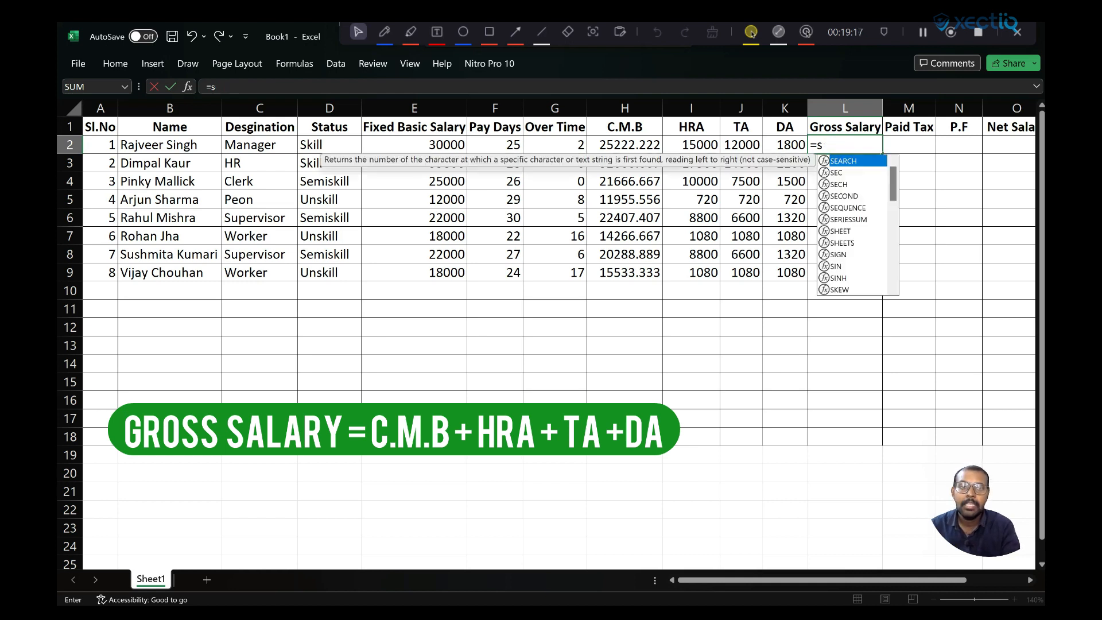
- Calculate the gross salary in L2 with the formula =SUM(H2:K2), and copy it down through L9
type("=su")
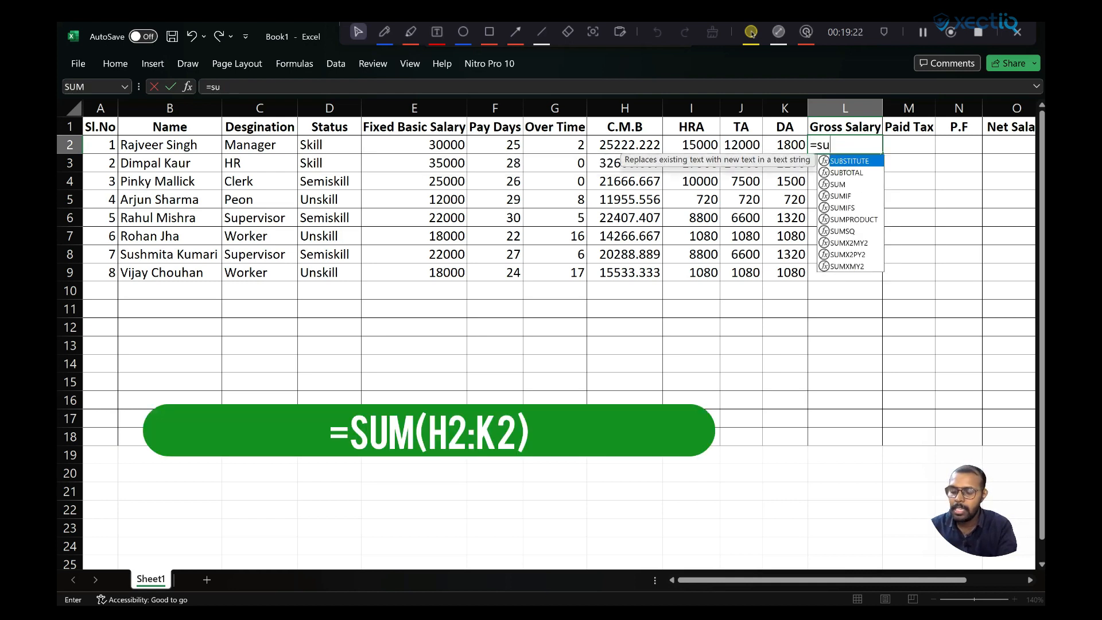
type("m(")
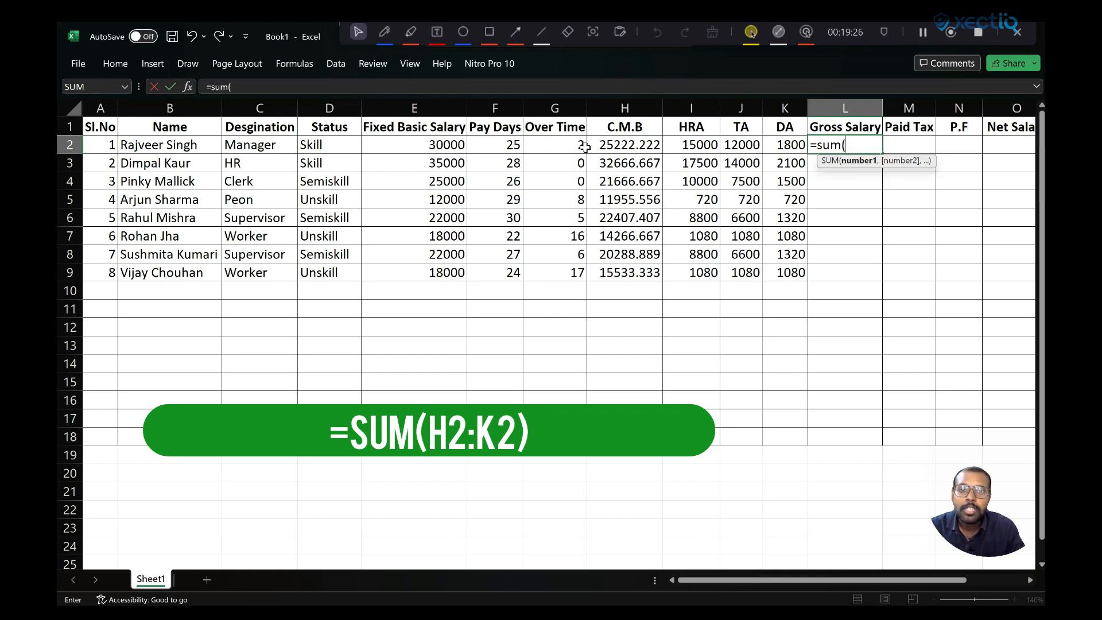
left_click_drag(601, 145, 775, 143)
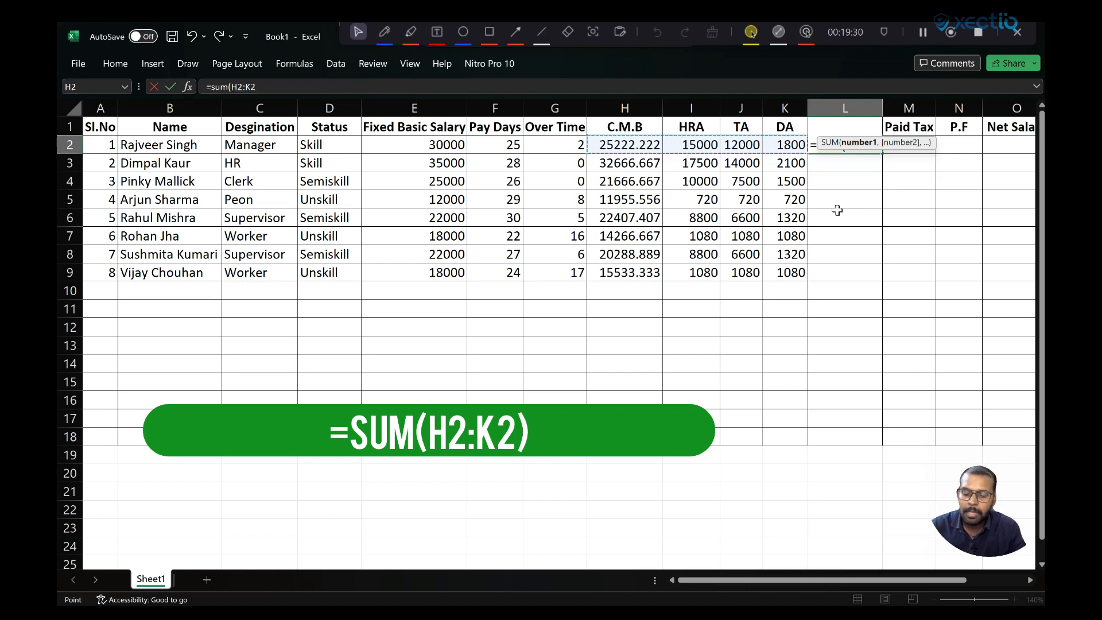
type(")")
key("Return")
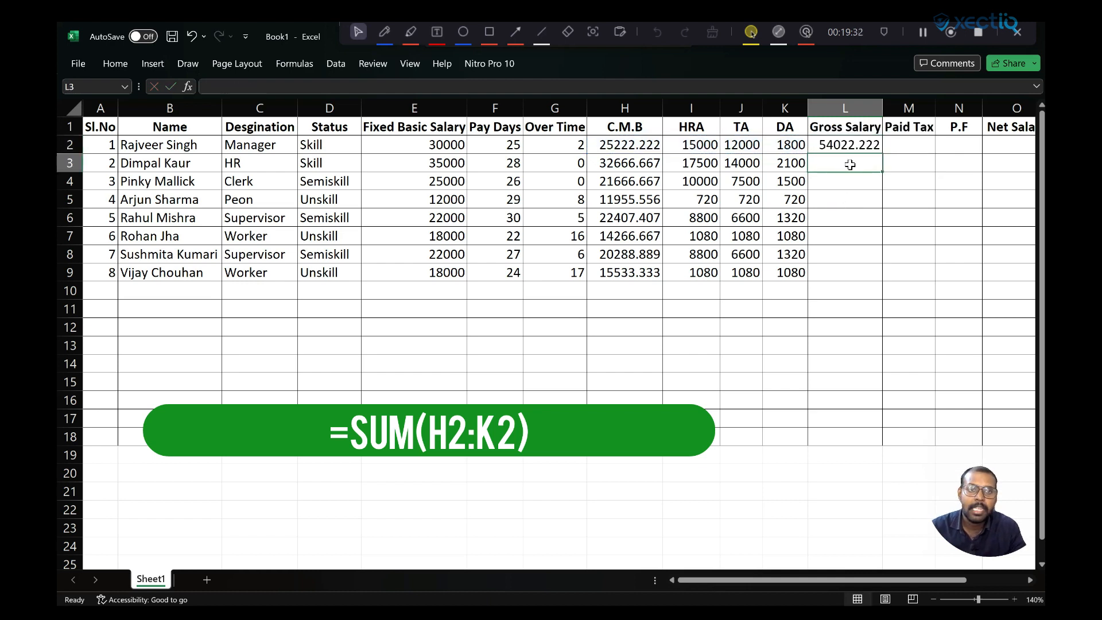
left_click(847, 143)
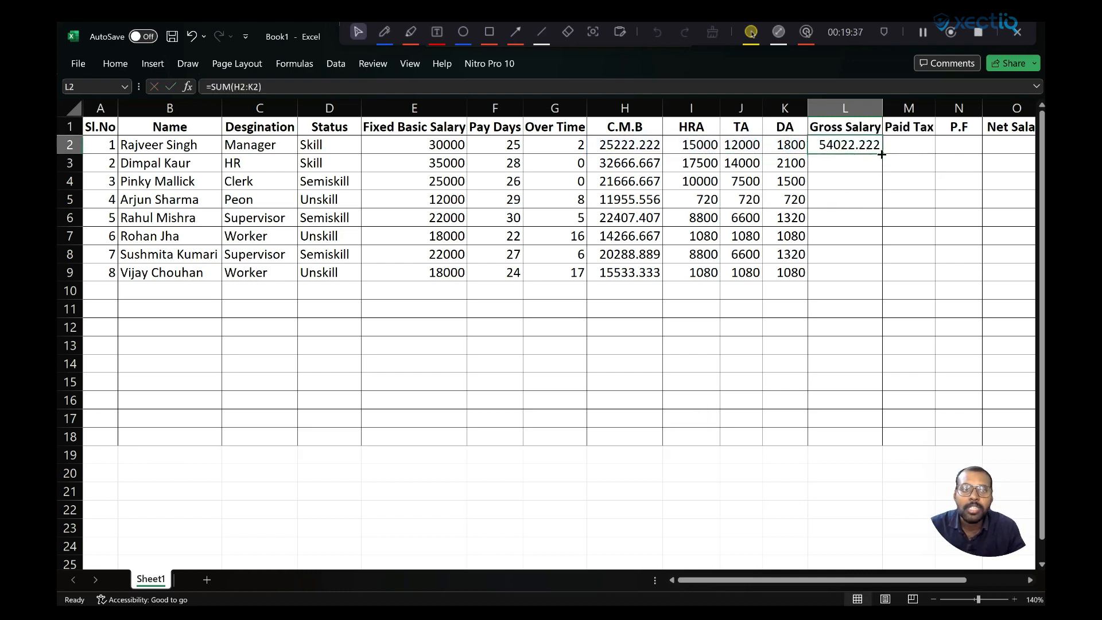
left_click_drag(882, 152, 873, 279)
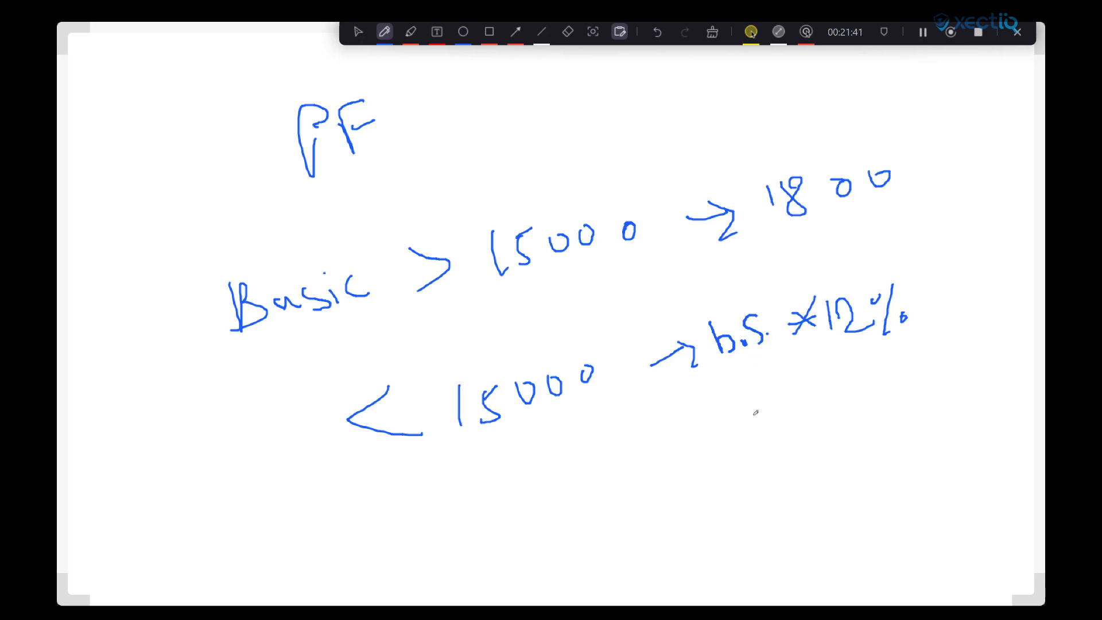
- Underline the b.s. *12% PF rule on the whiteboard and return to the worksheet
left_click_drag(750, 416, 919, 351)
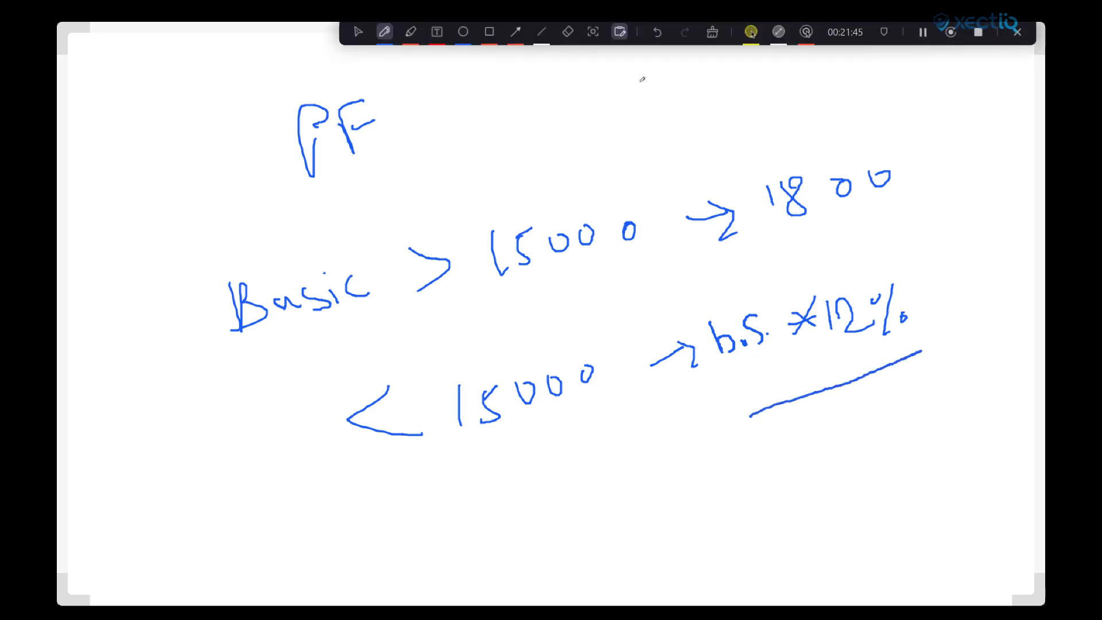
left_click(620, 31)
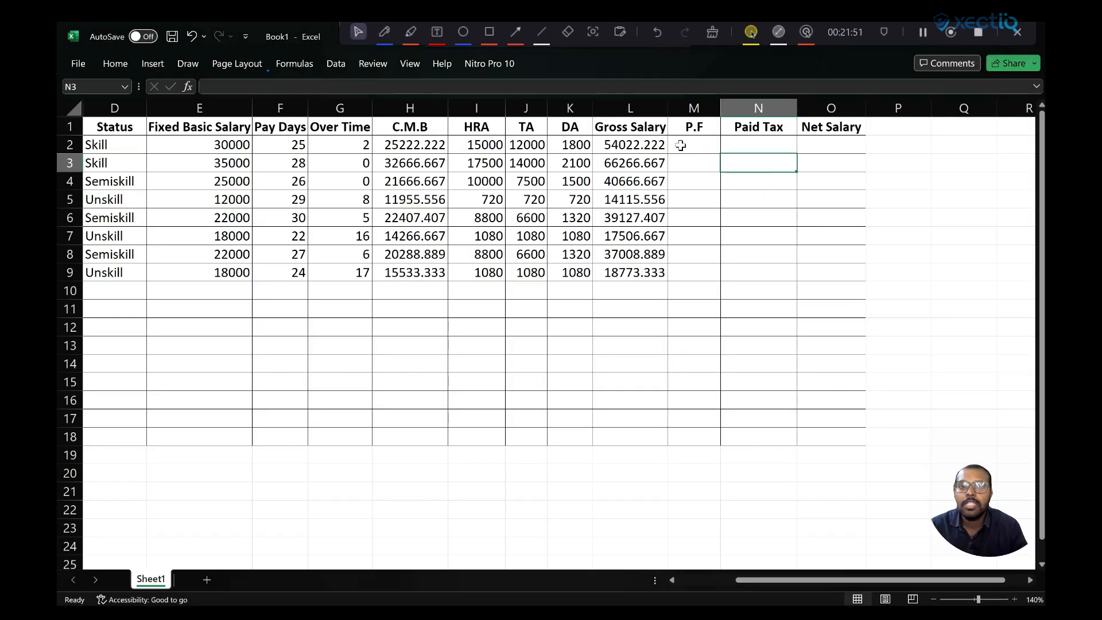
- Start the P.F formula in M2 as an IF with the test E2>15000 and 1800 as the value if true
left_click(681, 145)
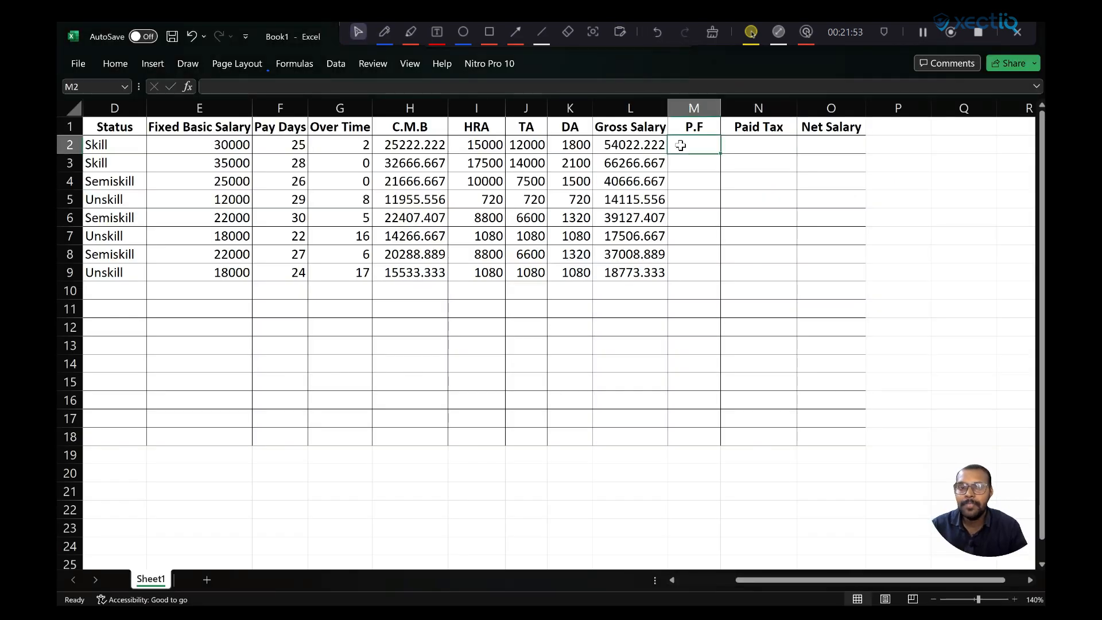
type("=")
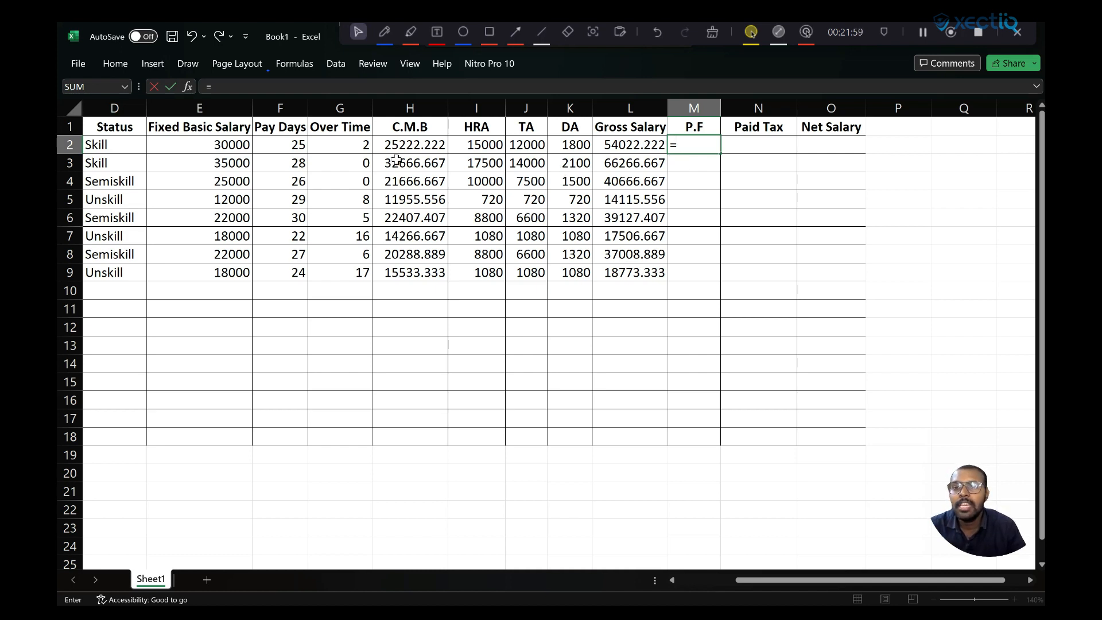
type("i")
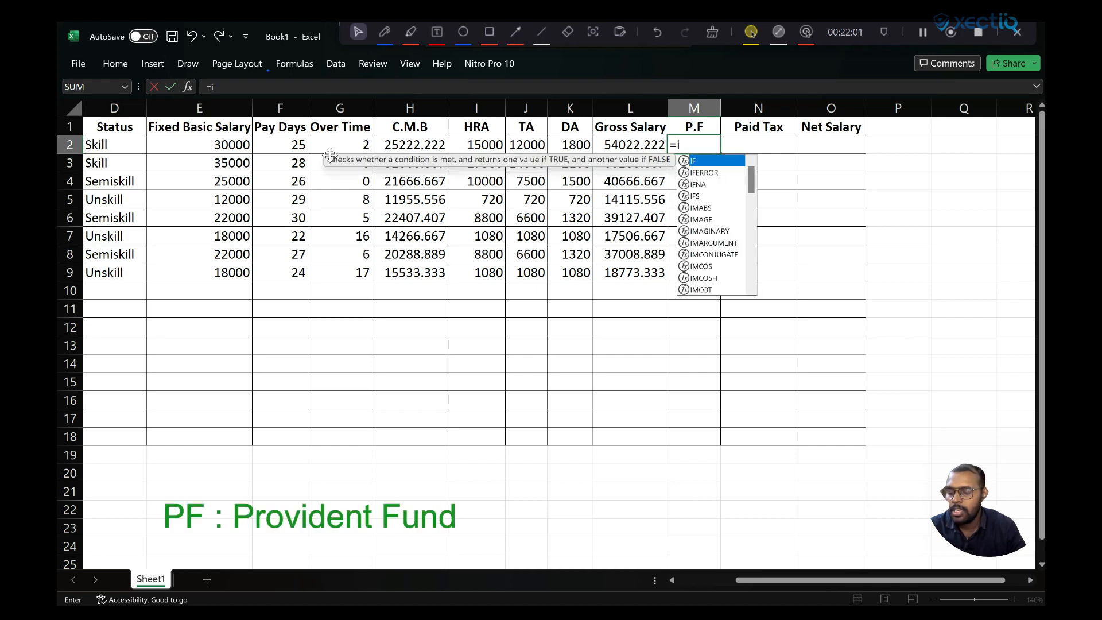
type("f(")
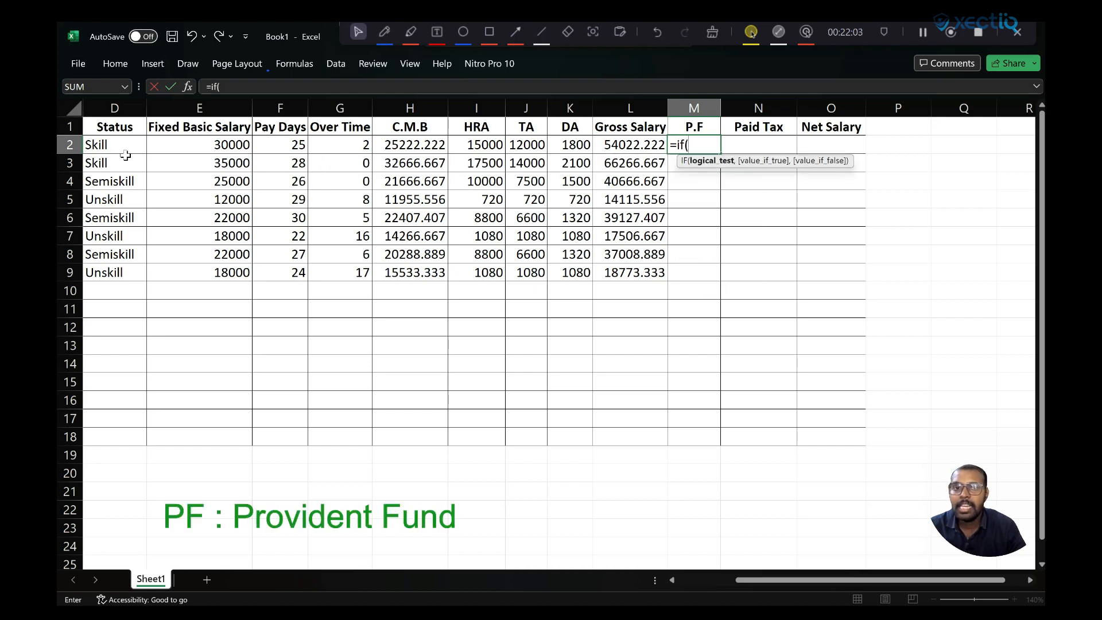
left_click(199, 147)
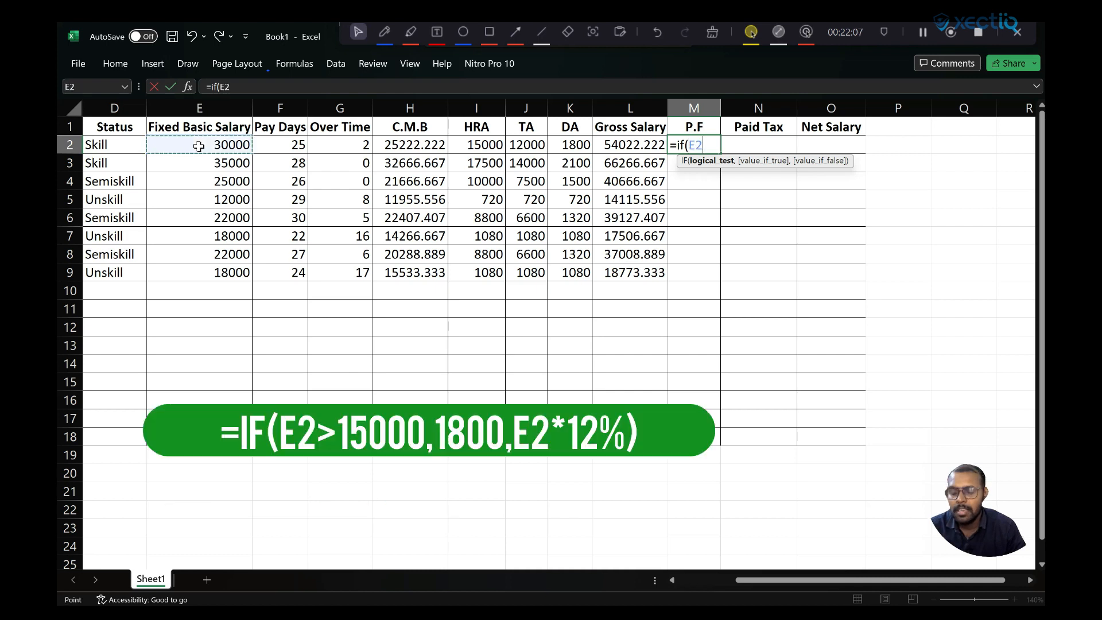
type(">")
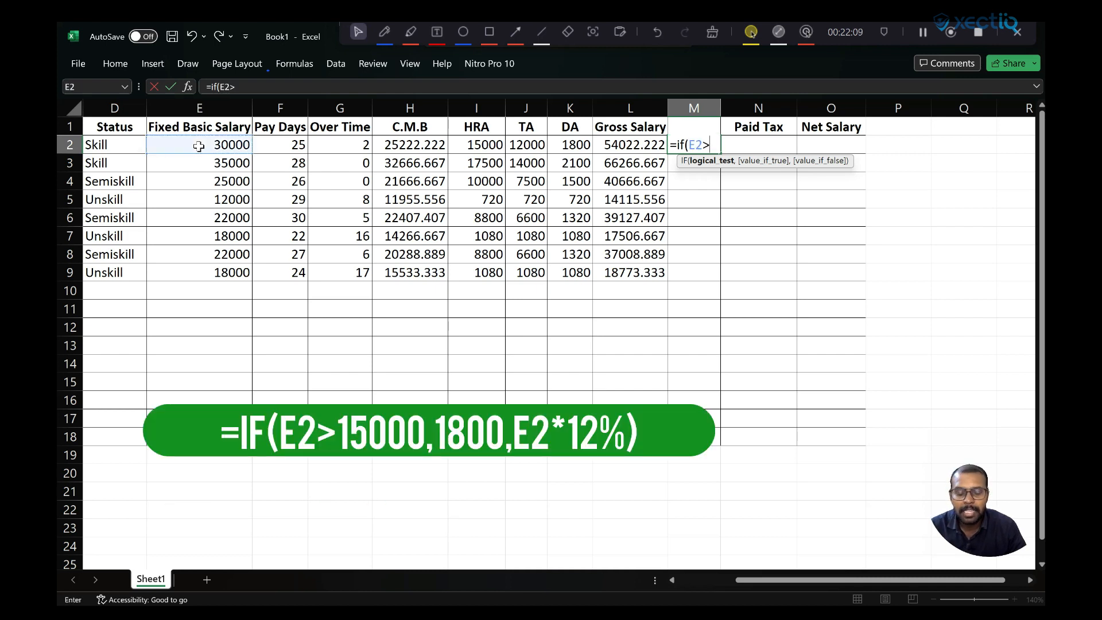
type("15000")
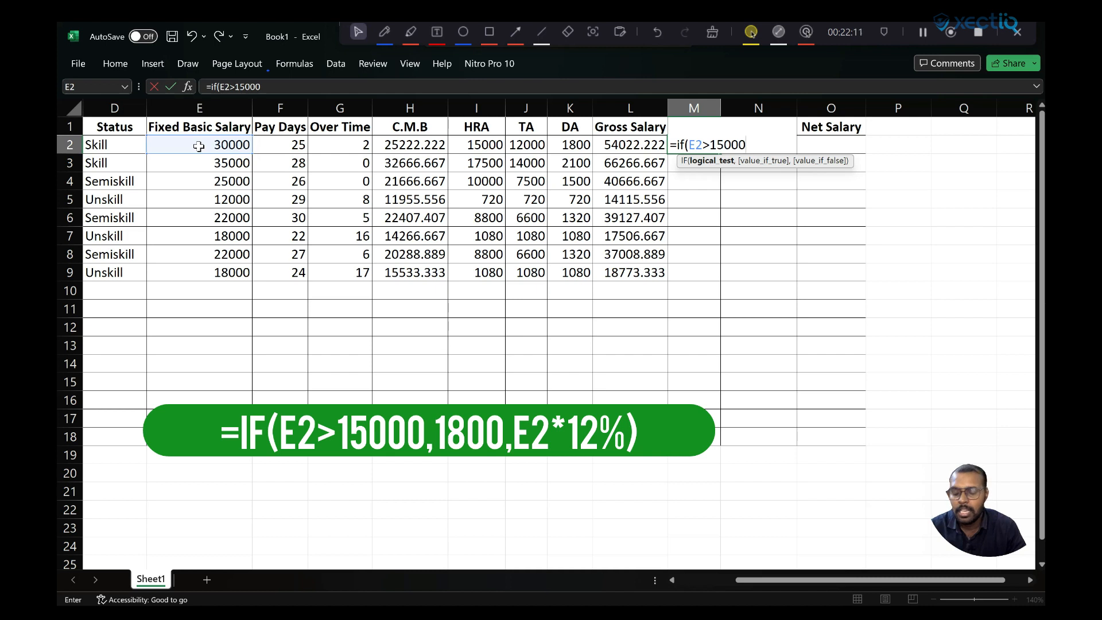
type(",1800")
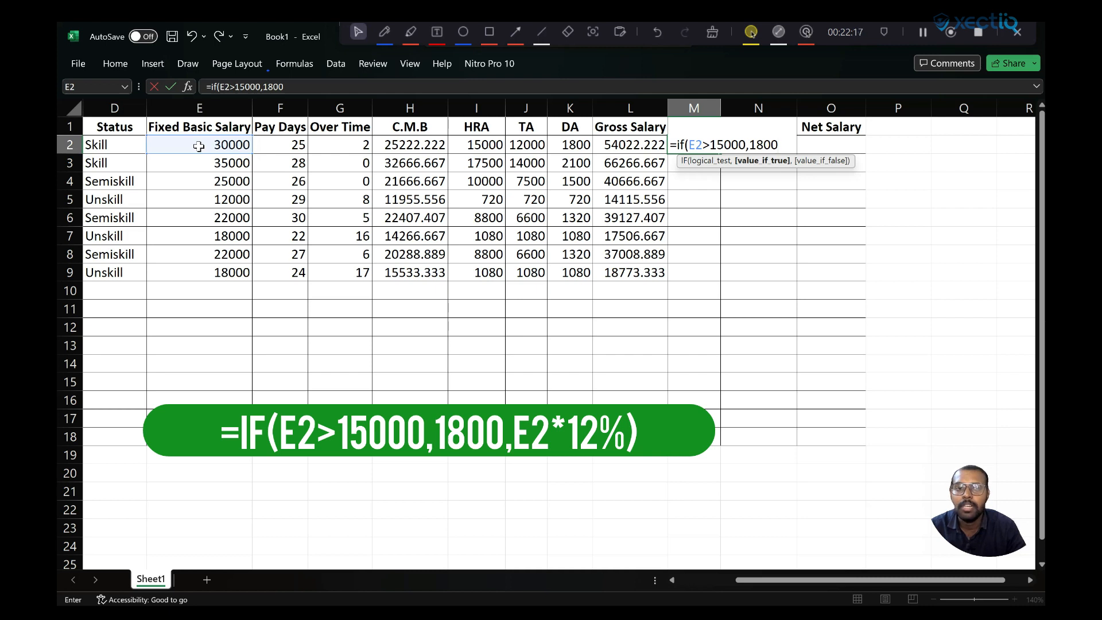
- Complete the P.F formula in M2 with E2*12% as the value if false
type(",")
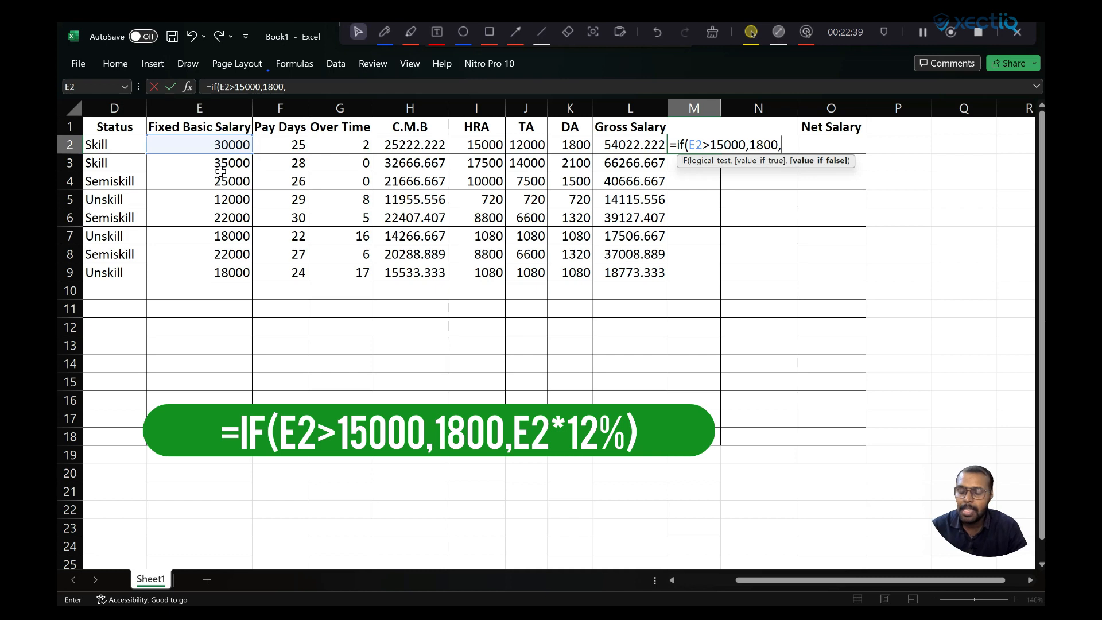
left_click(240, 147)
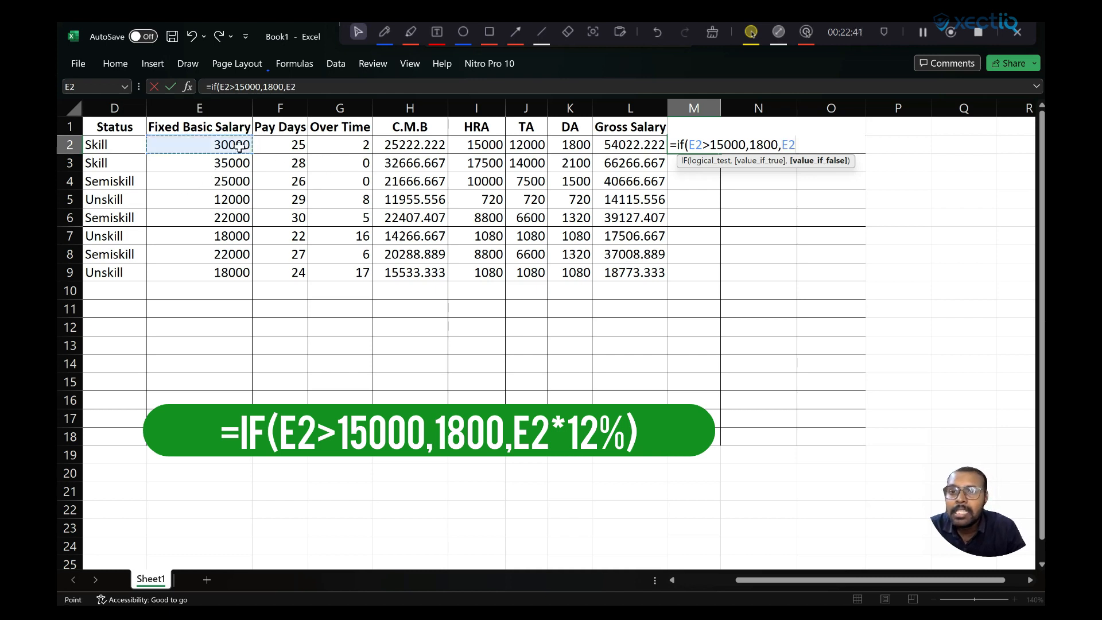
type("*12")
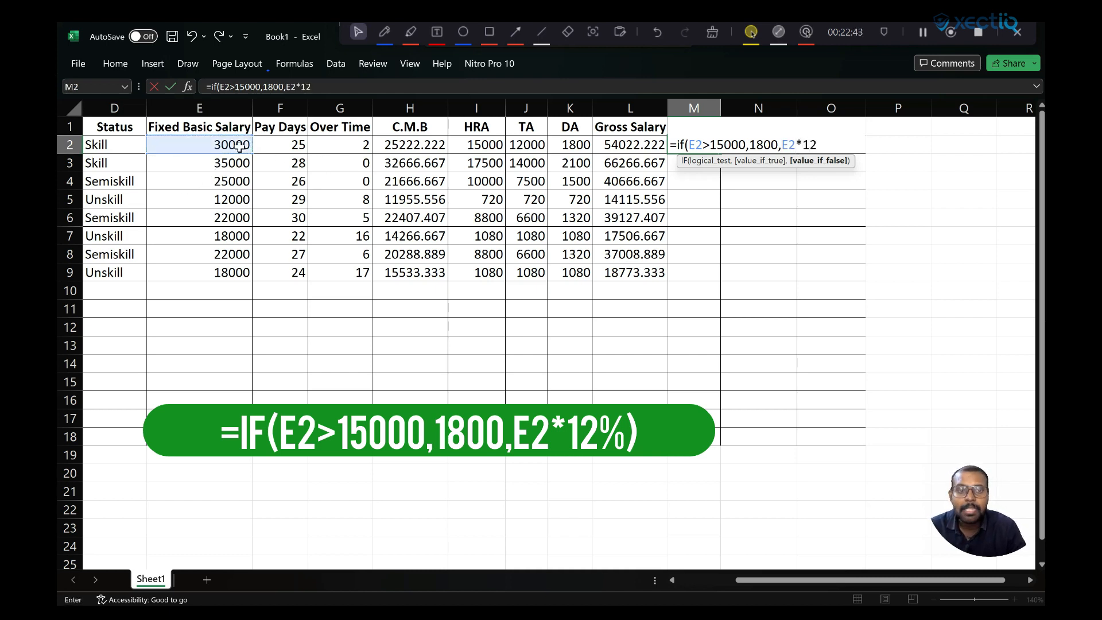
type("%")
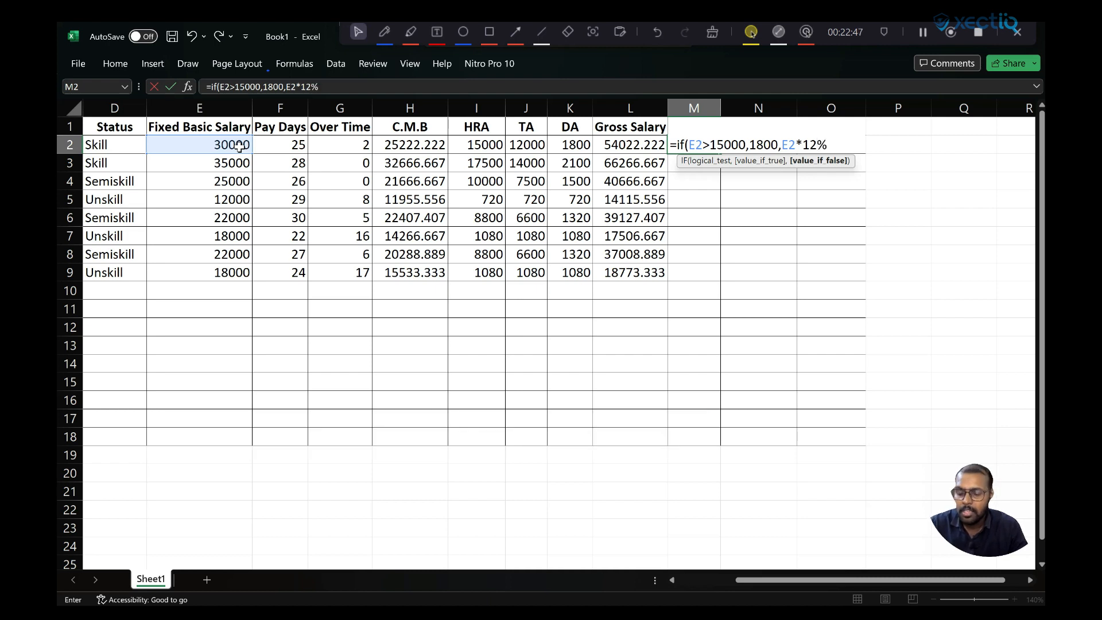
type(")")
key("Return")
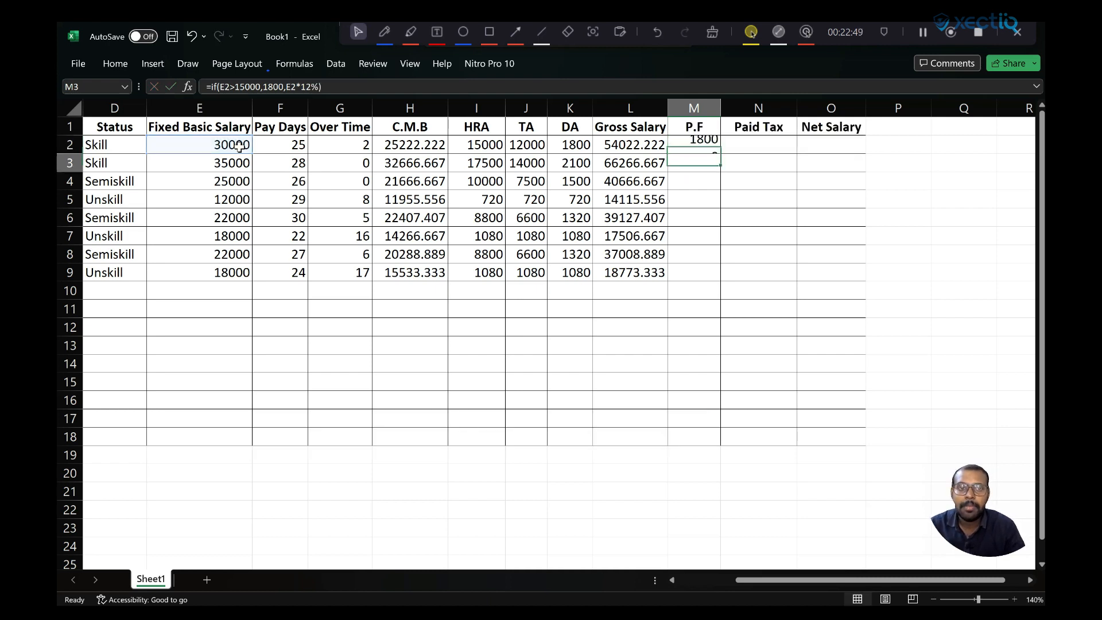
- Copy the P.F formula from M2 down through M9
left_click(706, 144)
left_click_drag(720, 154, 707, 257)
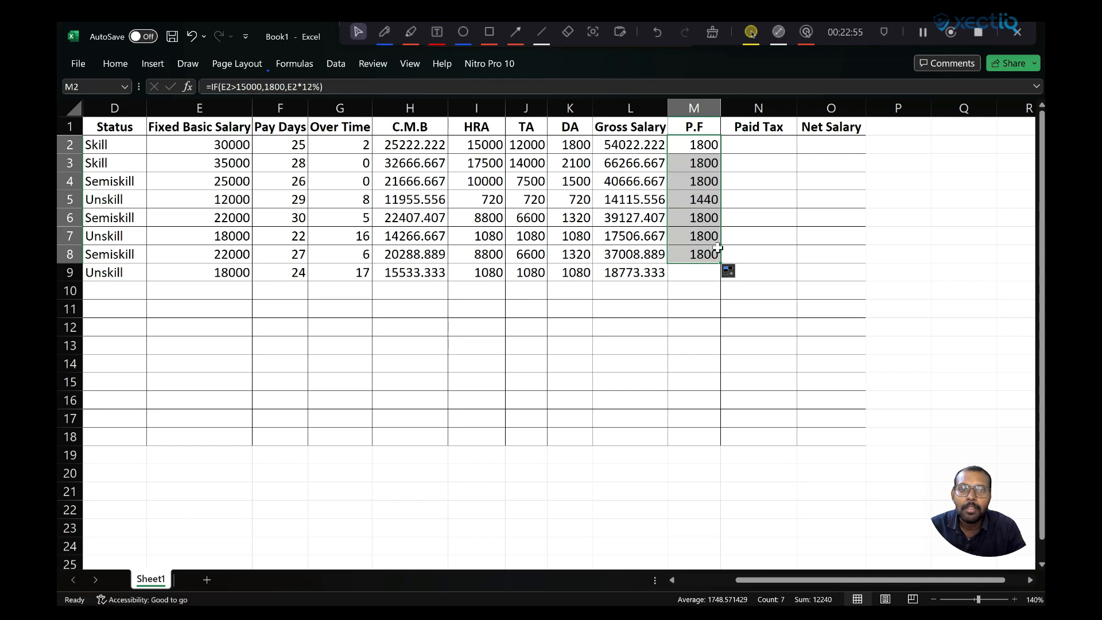
left_click_drag(719, 260, 719, 277)
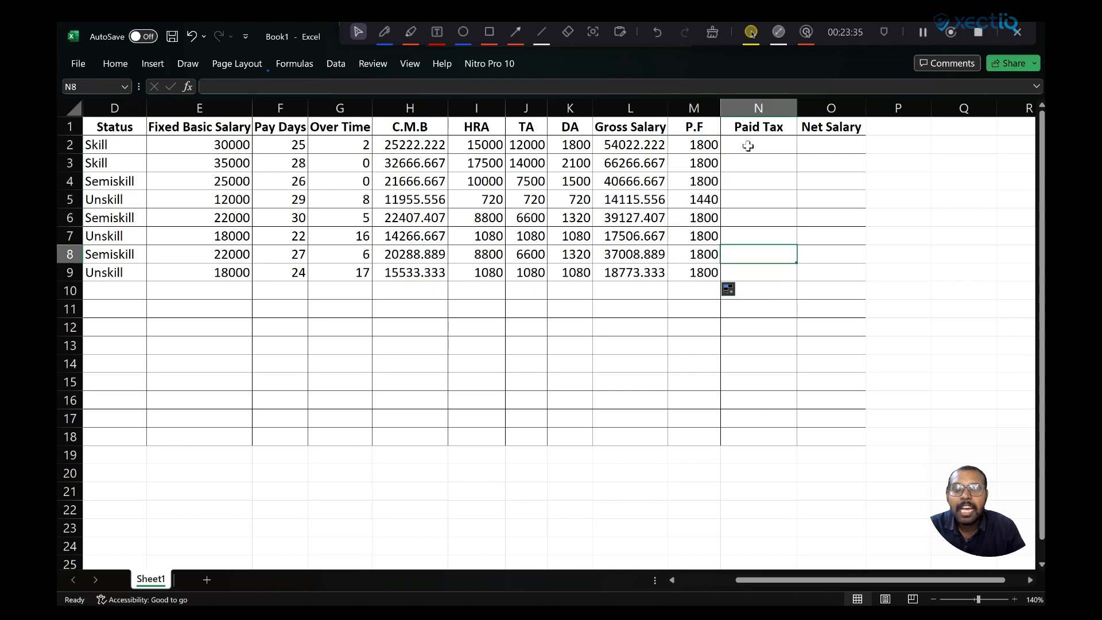
- Open the whiteboard for the Paid Tax rules, clear the PF notes and handwrite "Unskill - 0"
left_click(748, 145)
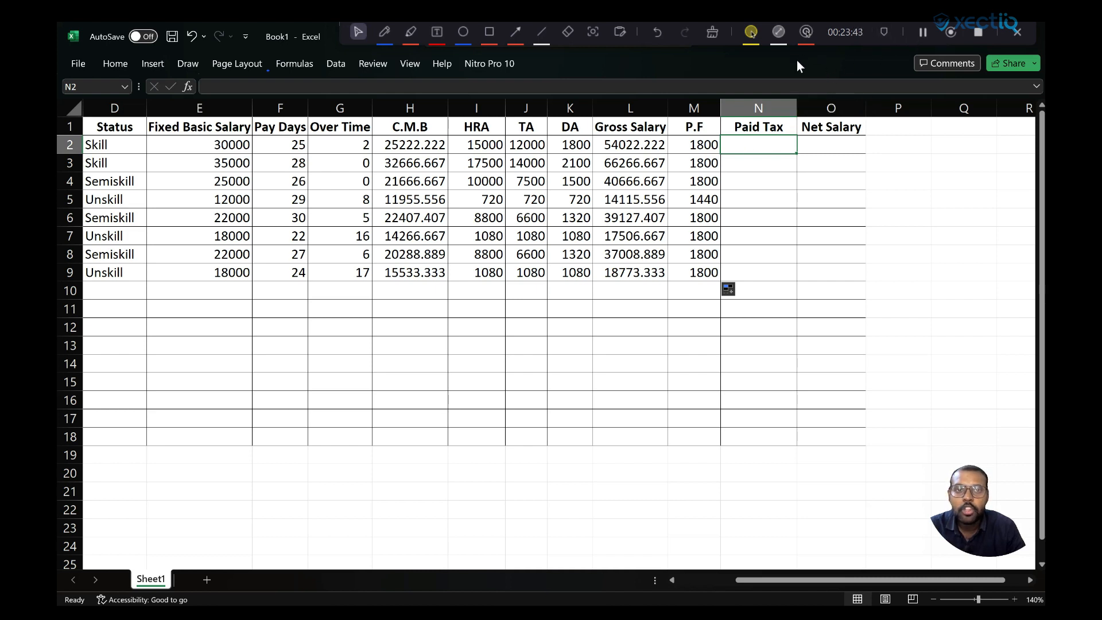
left_click(727, 37)
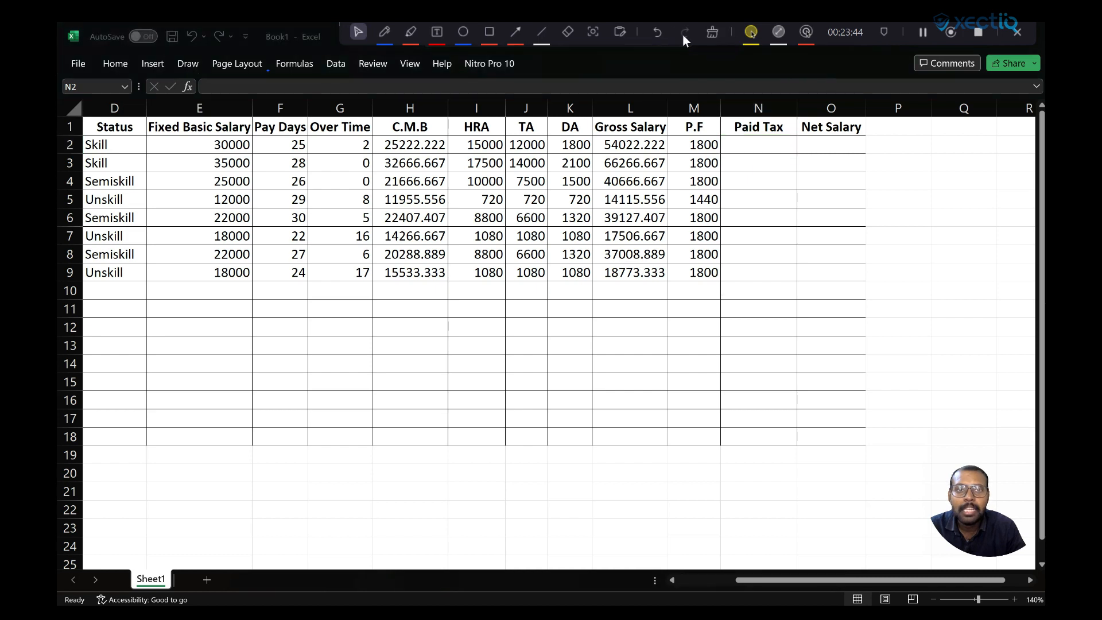
left_click(620, 32)
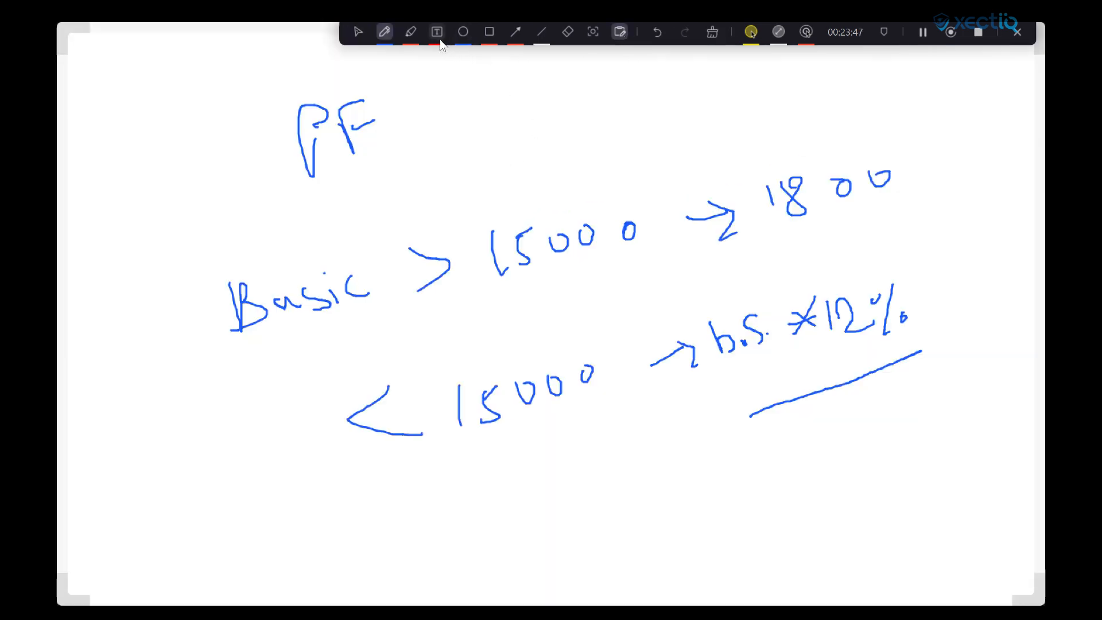
left_click(712, 32)
mouse_move(292, 122)
left_mouse_down()
mouse_move(292, 150)
mouse_move(317, 121)
mouse_move(376, 166)
mouse_move(391, 148)
mouse_move(422, 167)
left_mouse_up()
mouse_move(420, 119)
left_mouse_down()
mouse_move(429, 161)
mouse_move(430, 148)
mouse_move(457, 159)
left_mouse_up()
left_click_drag(458, 148, 478, 156)
mouse_move(476, 111)
left_mouse_down()
mouse_move(494, 106)
mouse_move(516, 155)
mouse_move(575, 139)
mouse_move(658, 143)
mouse_move(627, 132)
left_mouse_up()
left_click(689, 140)
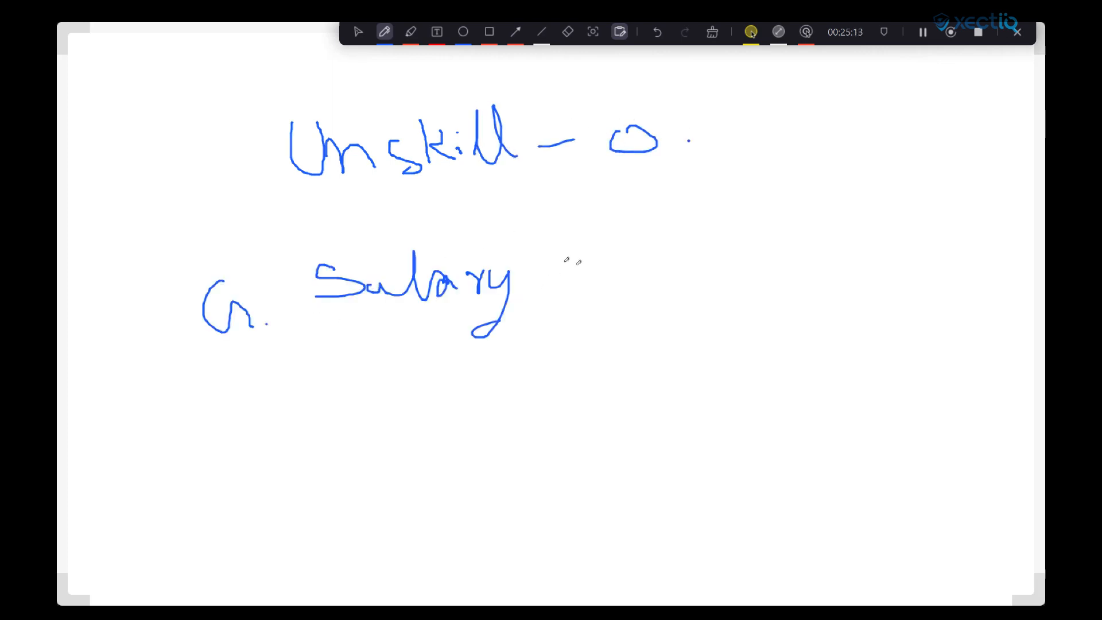
- Handwrite the condition ">10000, 200" beside "G. Salary" on the whiteboard
mouse_move(563, 266)
left_mouse_down()
mouse_move(602, 286)
mouse_move(566, 322)
left_mouse_up()
mouse_move(622, 272)
left_mouse_down()
mouse_move(629, 300)
mouse_move(645, 274)
mouse_move(683, 296)
mouse_move(692, 279)
left_mouse_up()
mouse_move(715, 270)
left_mouse_down()
mouse_move(712, 285)
mouse_move(728, 273)
mouse_move(753, 282)
left_mouse_up()
left_click_drag(784, 289, 776, 317)
mouse_move(795, 276)
left_mouse_down()
mouse_move(846, 292)
mouse_move(852, 276)
left_mouse_up()
mouse_move(888, 278)
left_mouse_down()
mouse_move(884, 290)
mouse_move(871, 282)
left_mouse_up()
- Handwrite a second gross salary rule below it with ditto marks and ">7000, 150"
left_click_drag(319, 416, 319, 437)
left_click_drag(338, 418, 338, 436)
left_click_drag(540, 389, 554, 394)
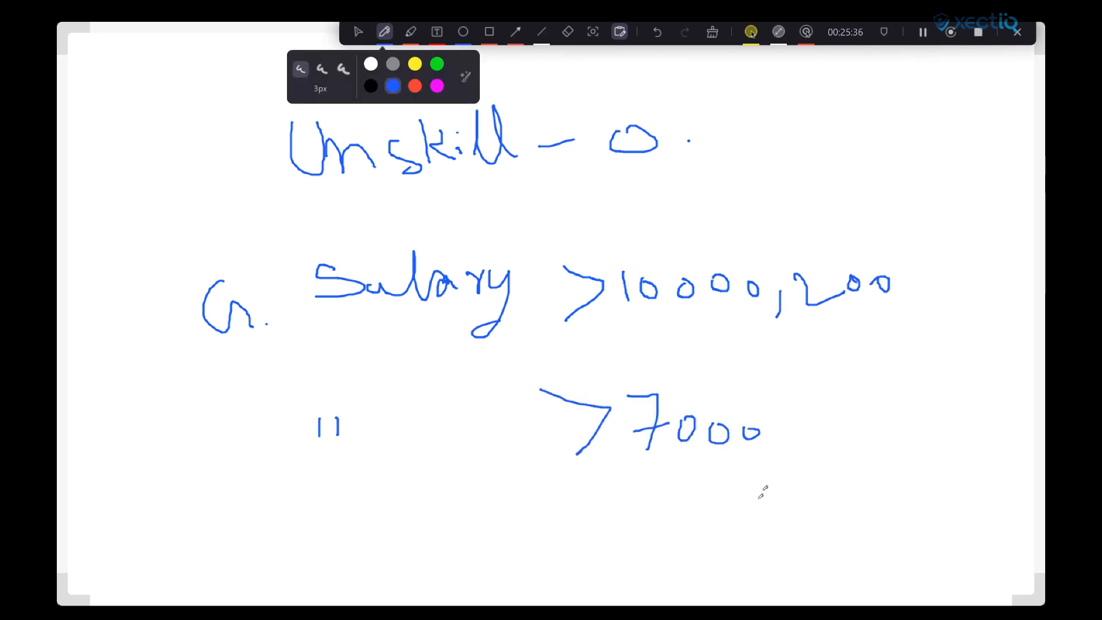
left_click_drag(784, 447, 774, 470)
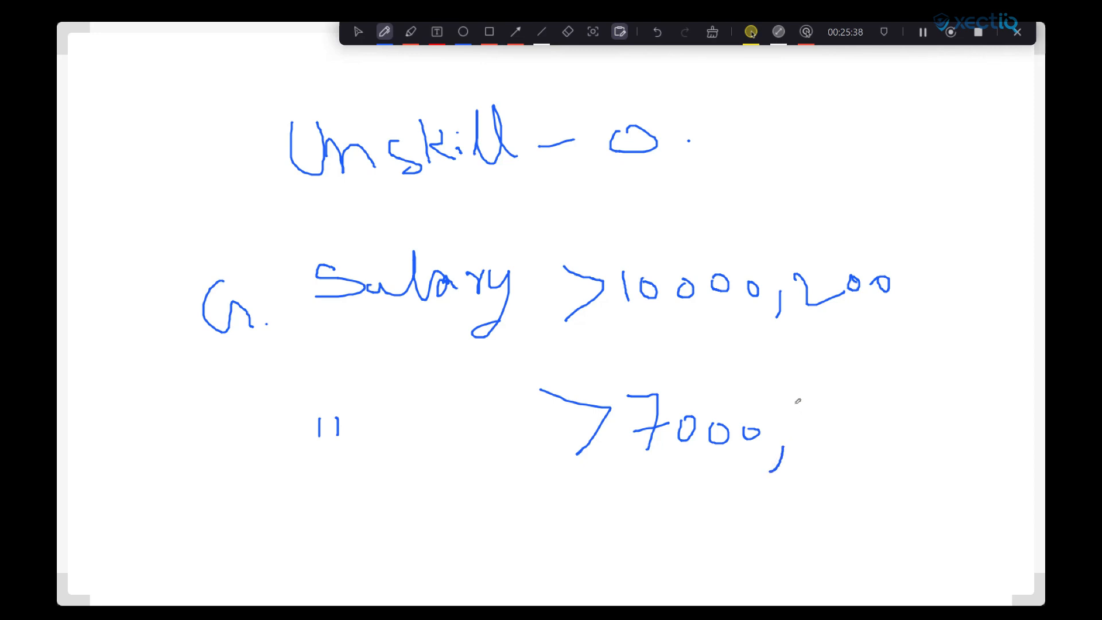
mouse_move(806, 411)
left_mouse_down()
mouse_move(821, 451)
mouse_move(857, 400)
mouse_move(842, 419)
mouse_move(853, 425)
mouse_move(836, 434)
left_mouse_up()
left_click_drag(902, 413, 901, 415)
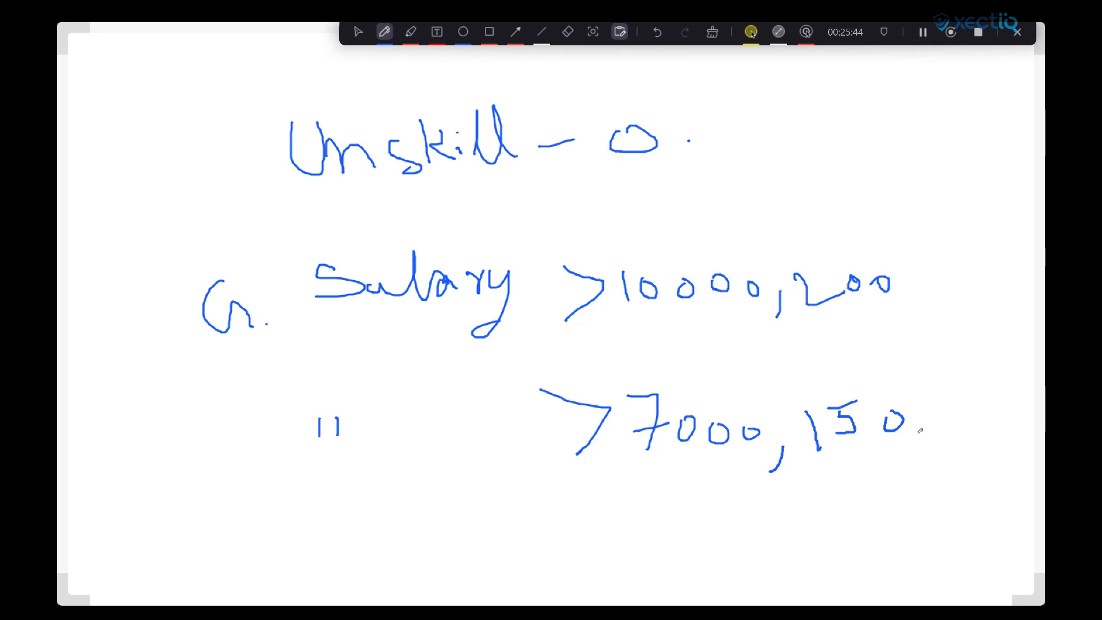
- Handwrite ", 0" after ">7000, 150" to complete the second gross salary rule on the whiteboard
left_click_drag(920, 439, 909, 467)
mouse_move(948, 420)
left_mouse_down()
mouse_move(958, 428)
mouse_move(945, 419)
left_mouse_up()
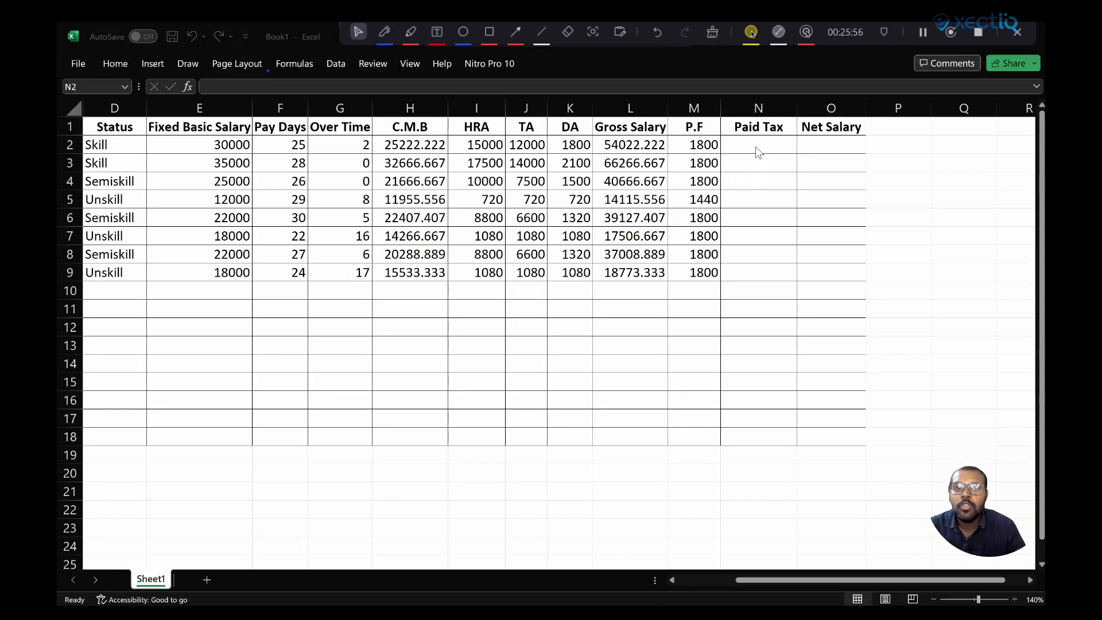
- In the Paid Tax cell N2, begin an IF formula that returns 0 when D2 equals "unskill"
left_click(753, 144)
key("BackSpace")
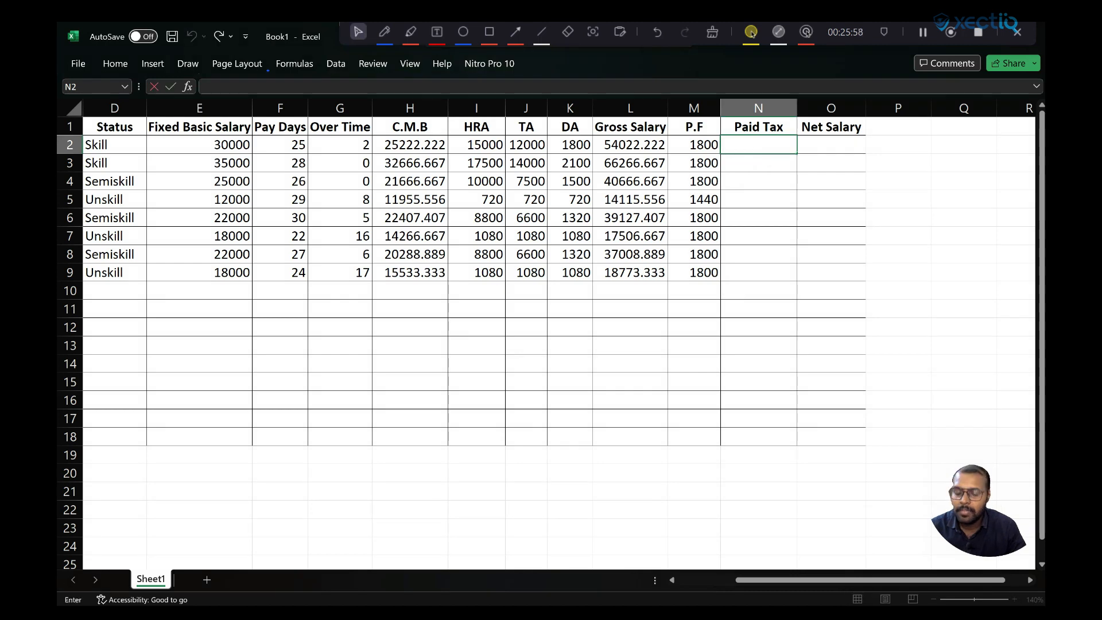
type("=")
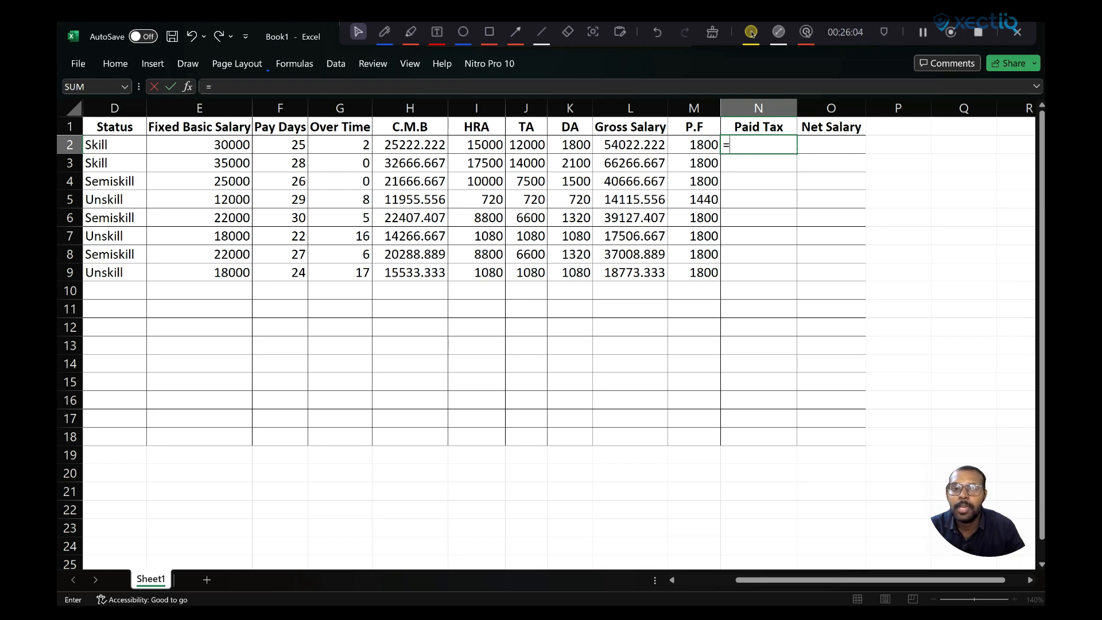
type("if")
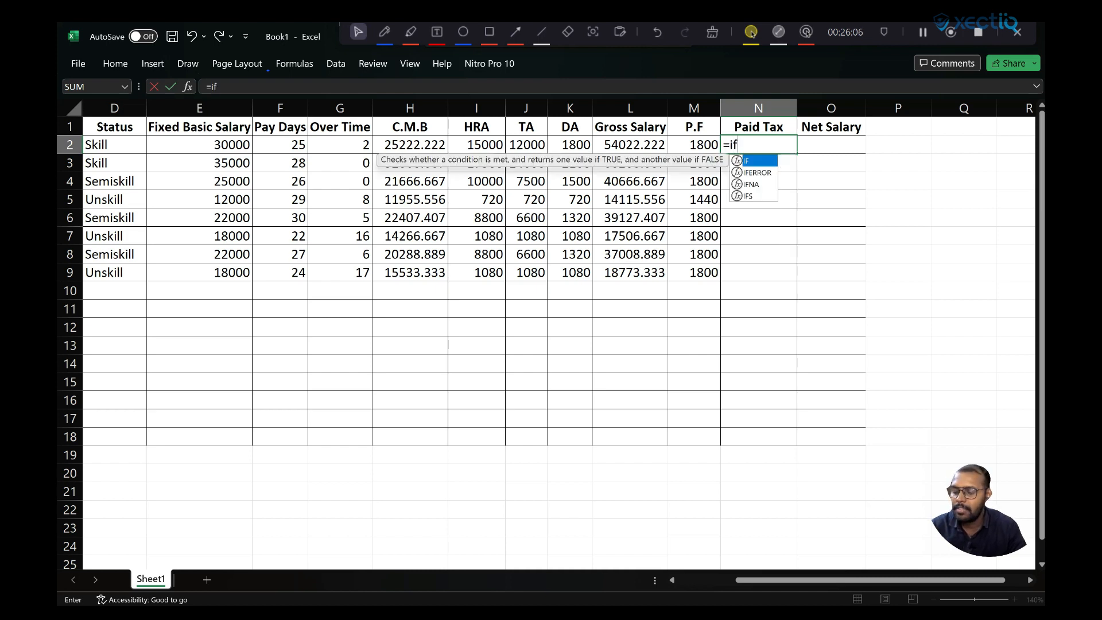
type("(")
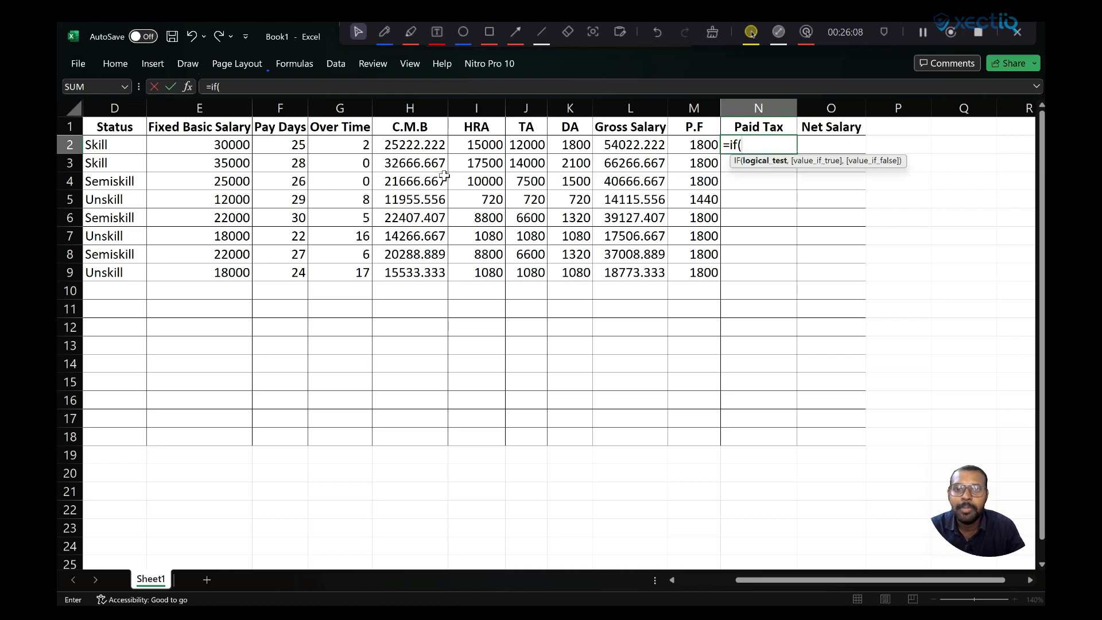
left_click(114, 145)
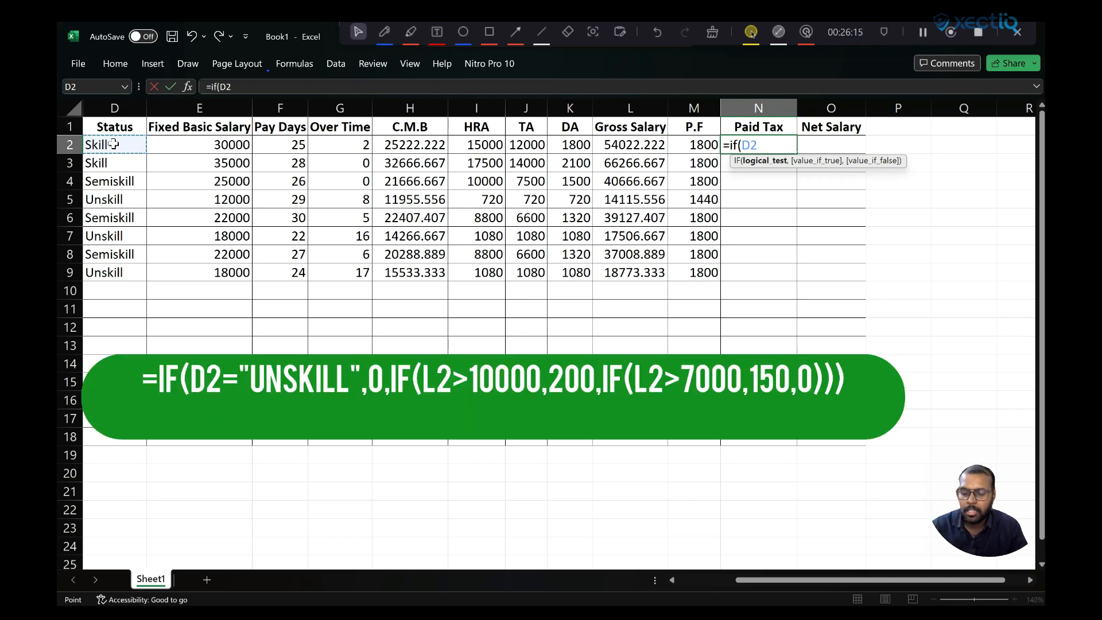
type("=")
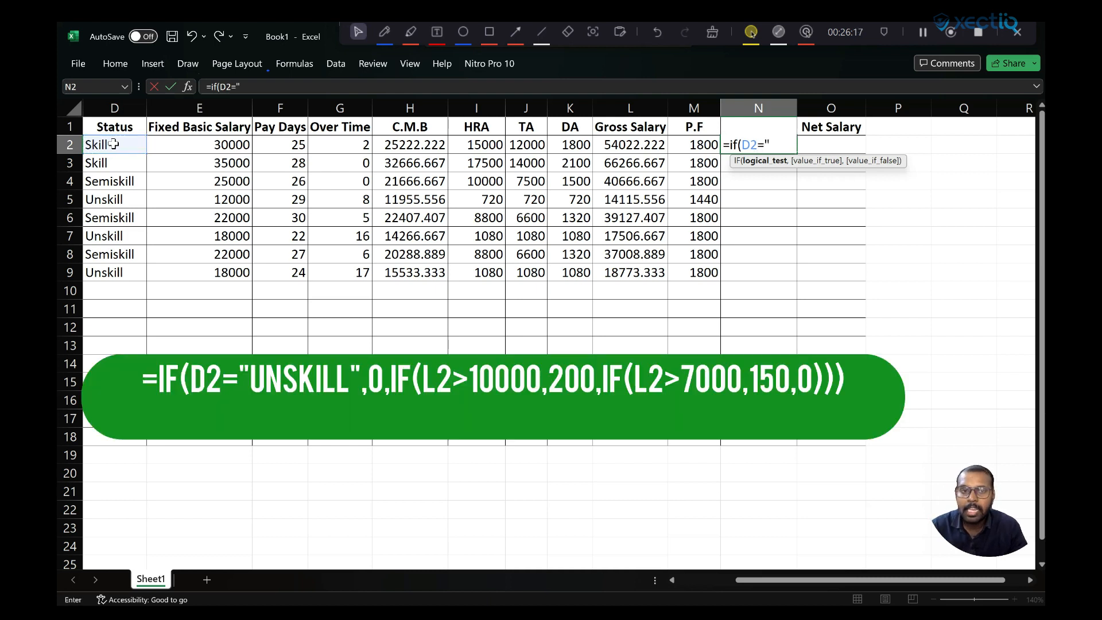
type("\"unskill")
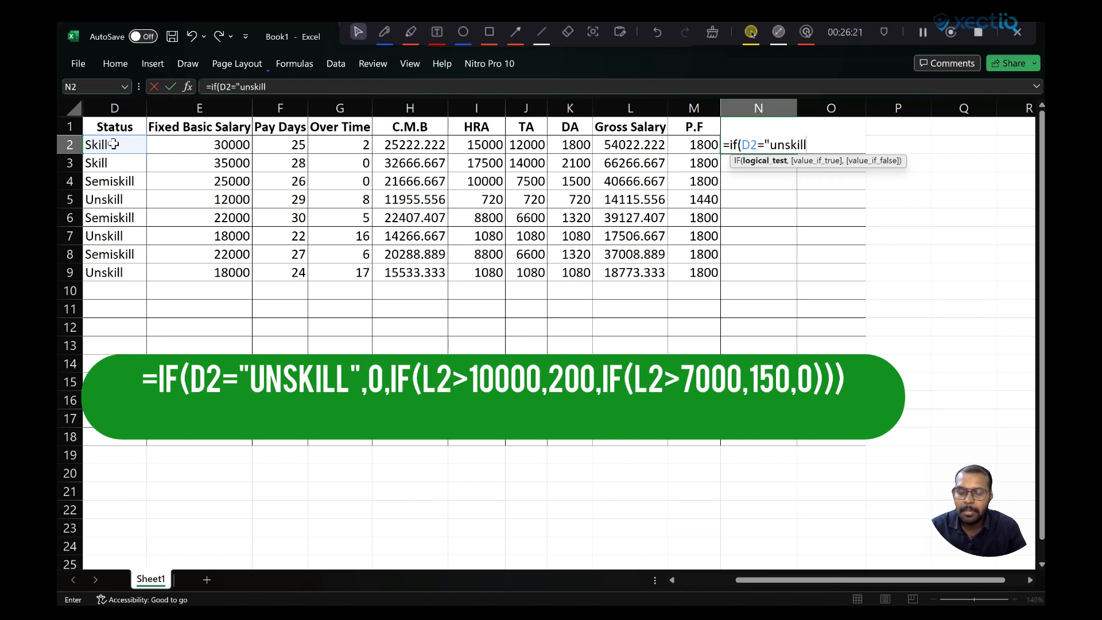
type("\"")
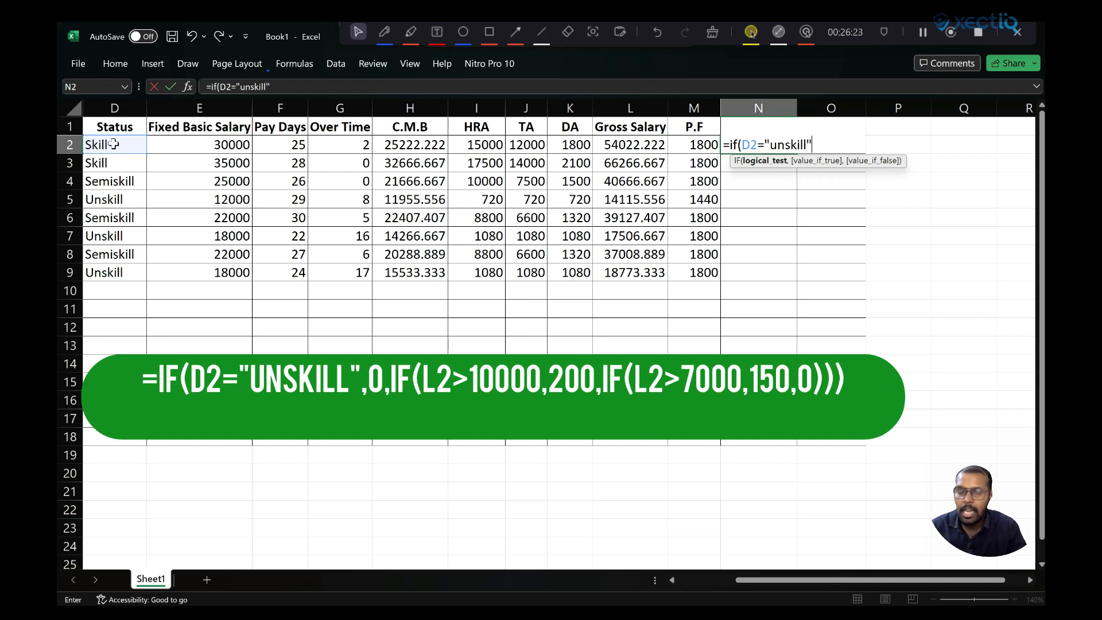
type(",0")
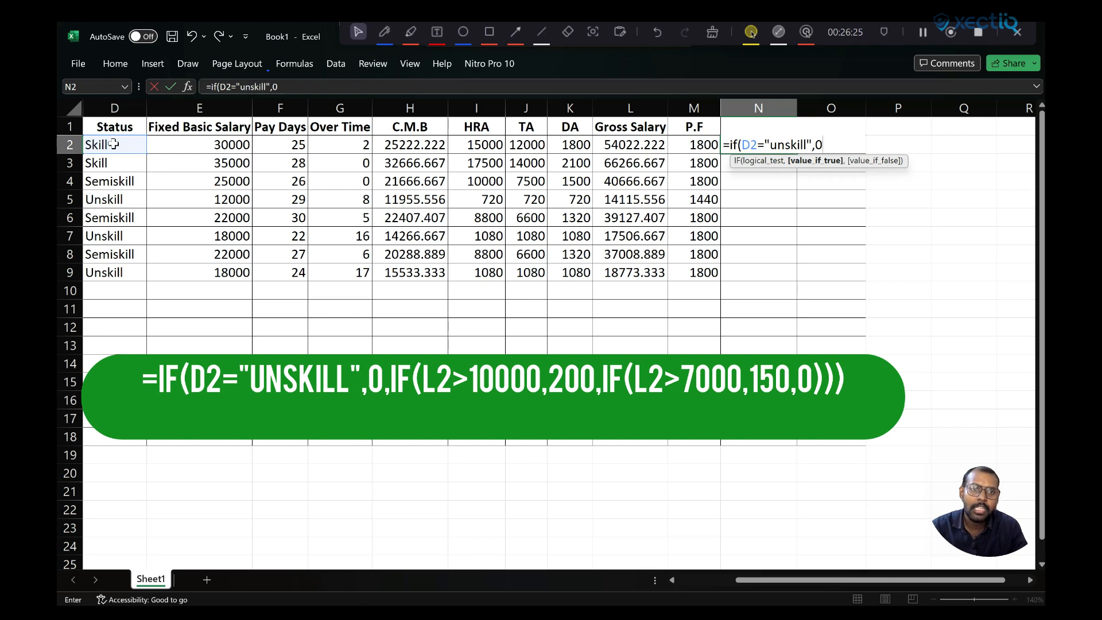
type(",")
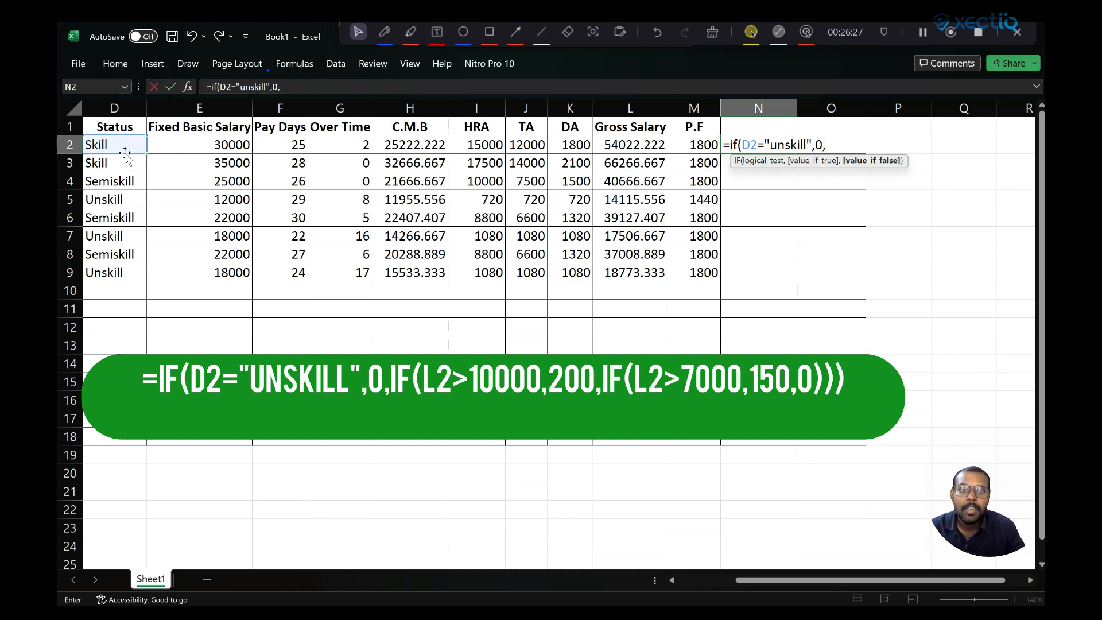
- Nest a second IF in the N2 formula that returns 200 when gross salary L2 is greater than 10000
type("if")
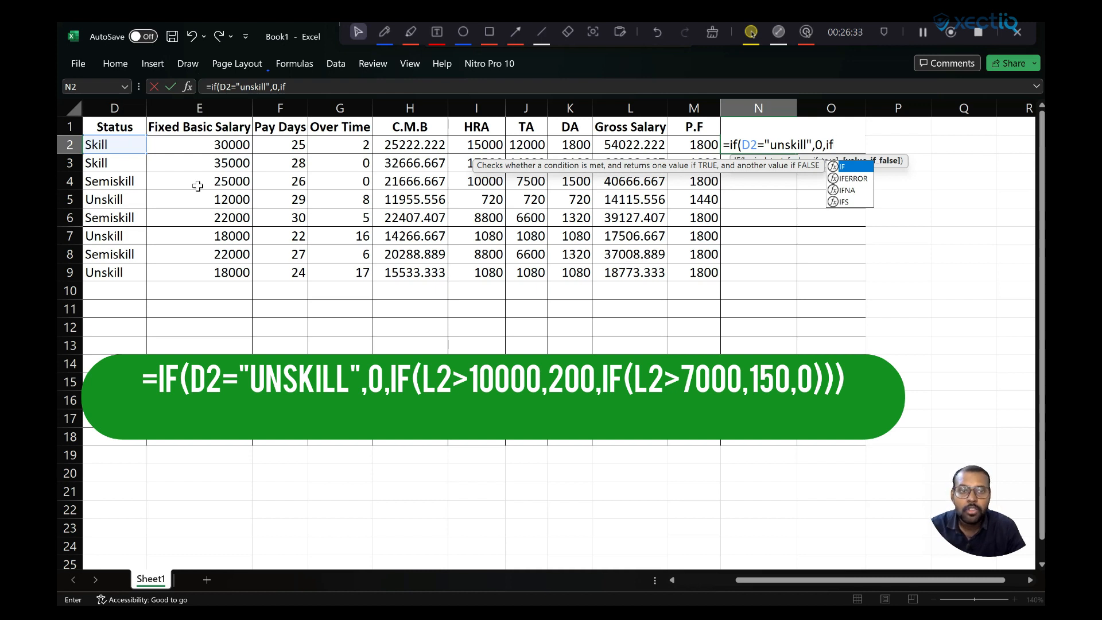
type("(")
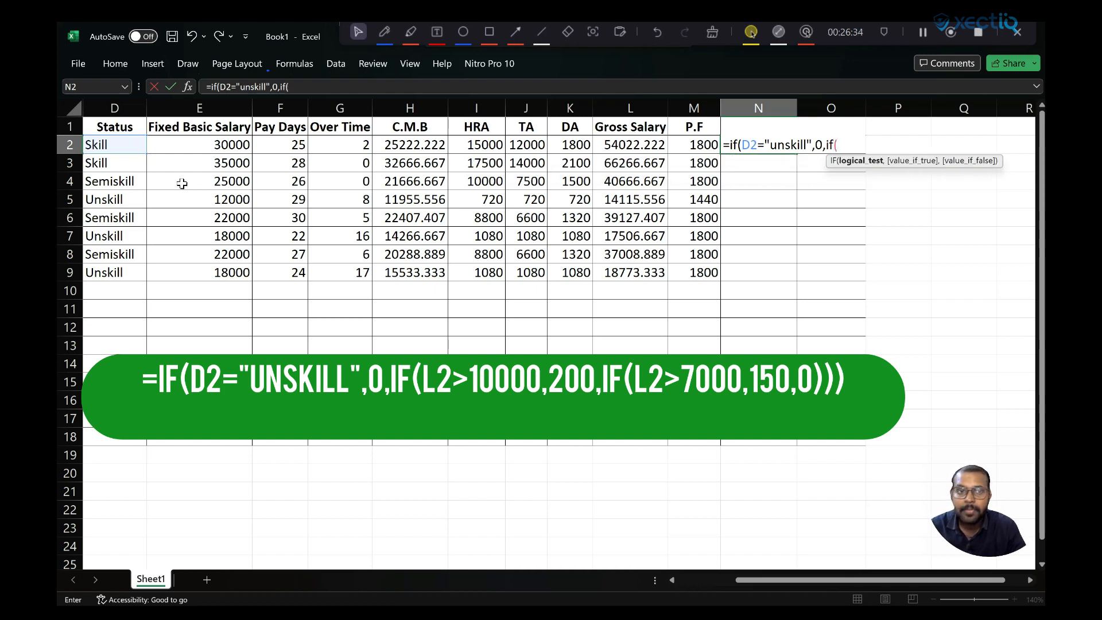
left_click(608, 147)
type(">")
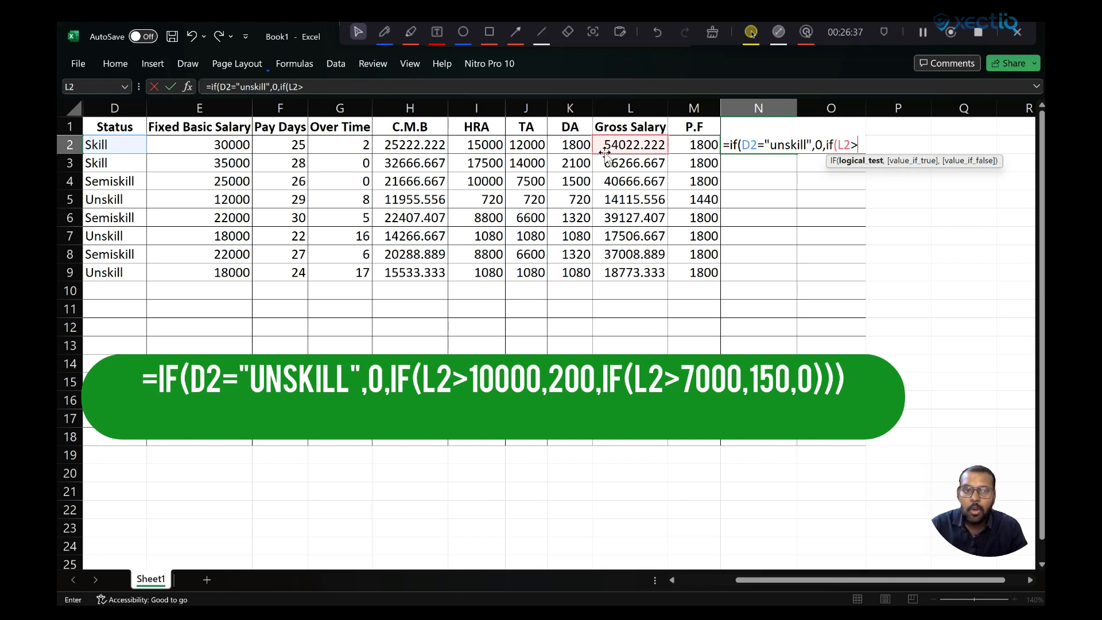
type("10000")
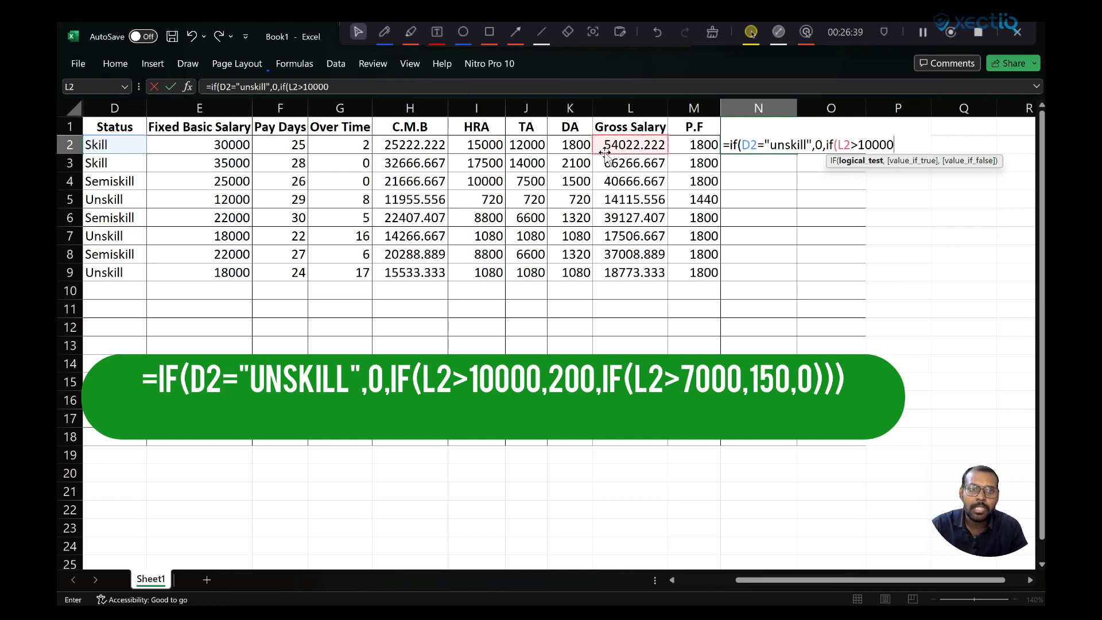
type(",2")
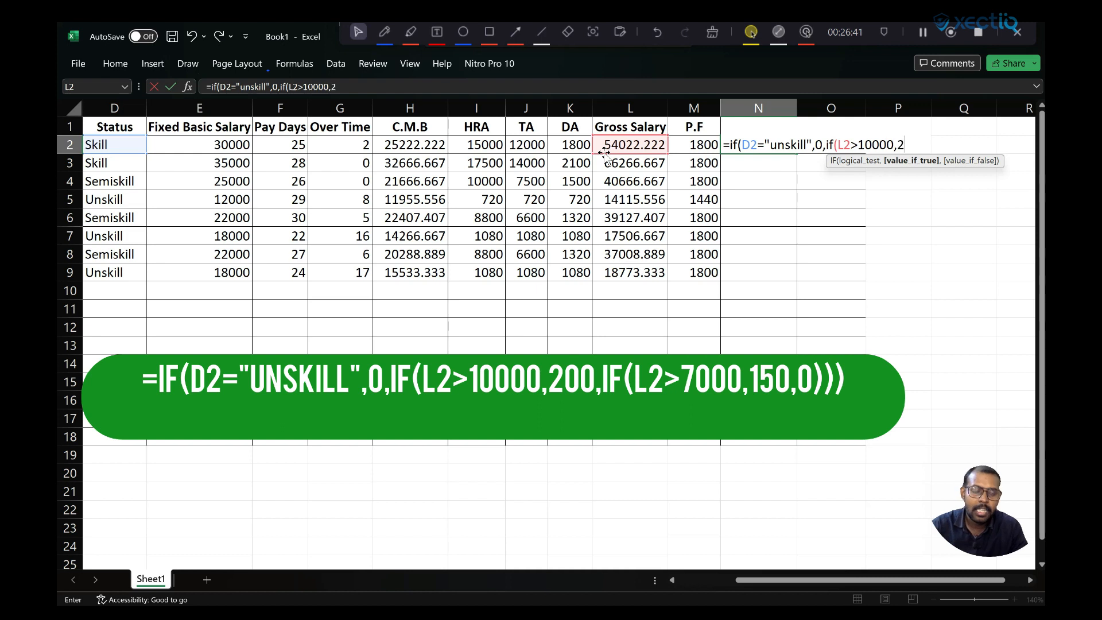
type("00,")
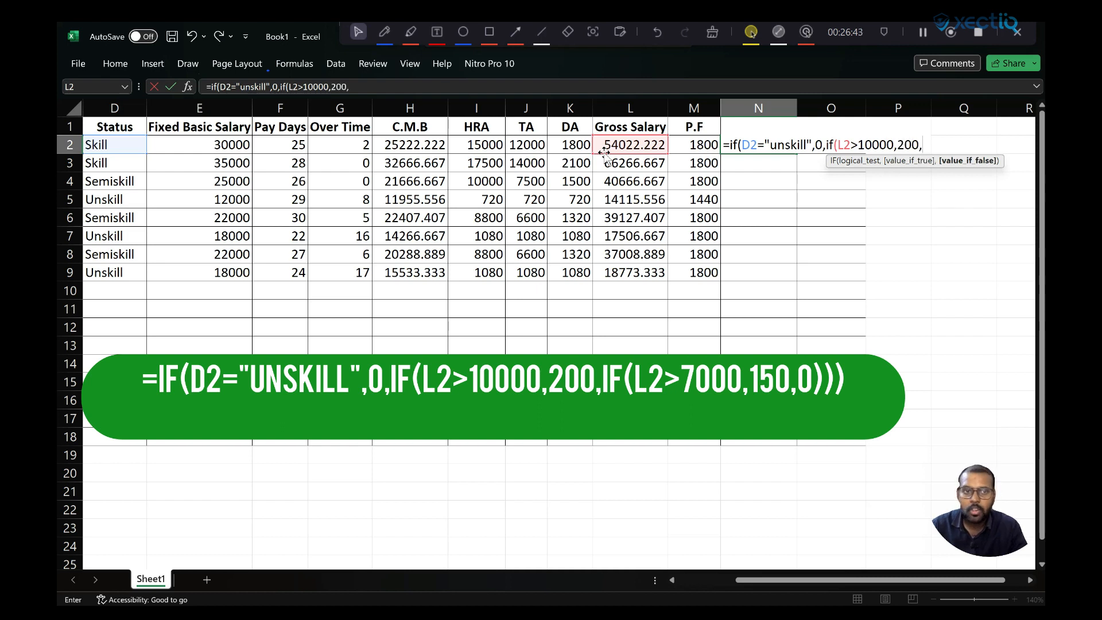
- Nest a third IF returning 150 when L2>7000 and otherwise 0, close all three brackets and enter the N2 formula
left_click(620, 143)
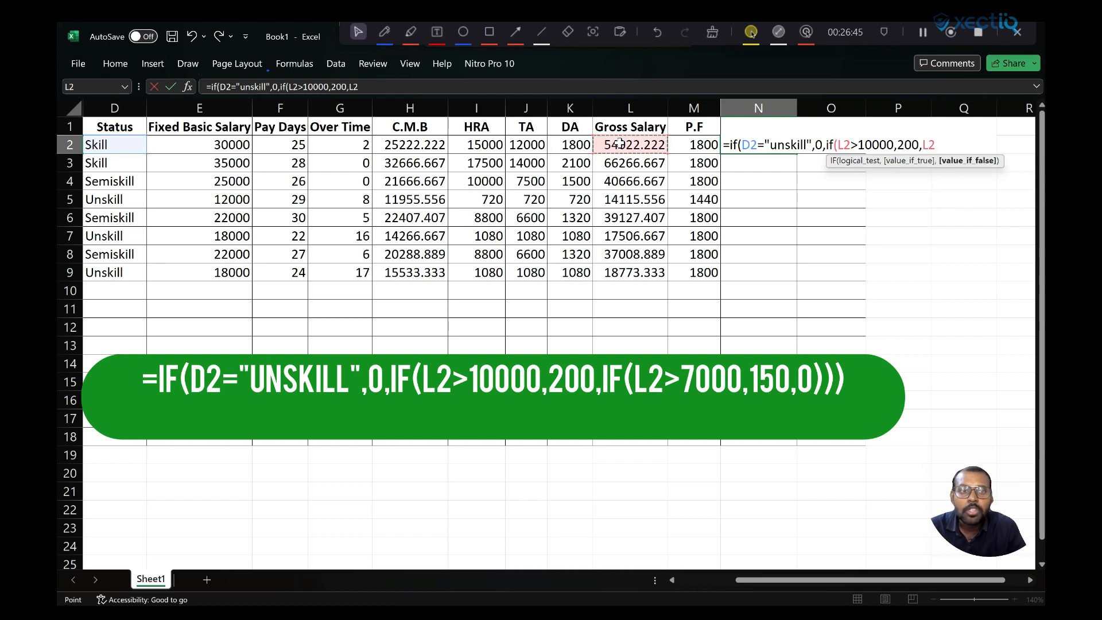
key("BackSpace")
key("BackSpace")
type("if")
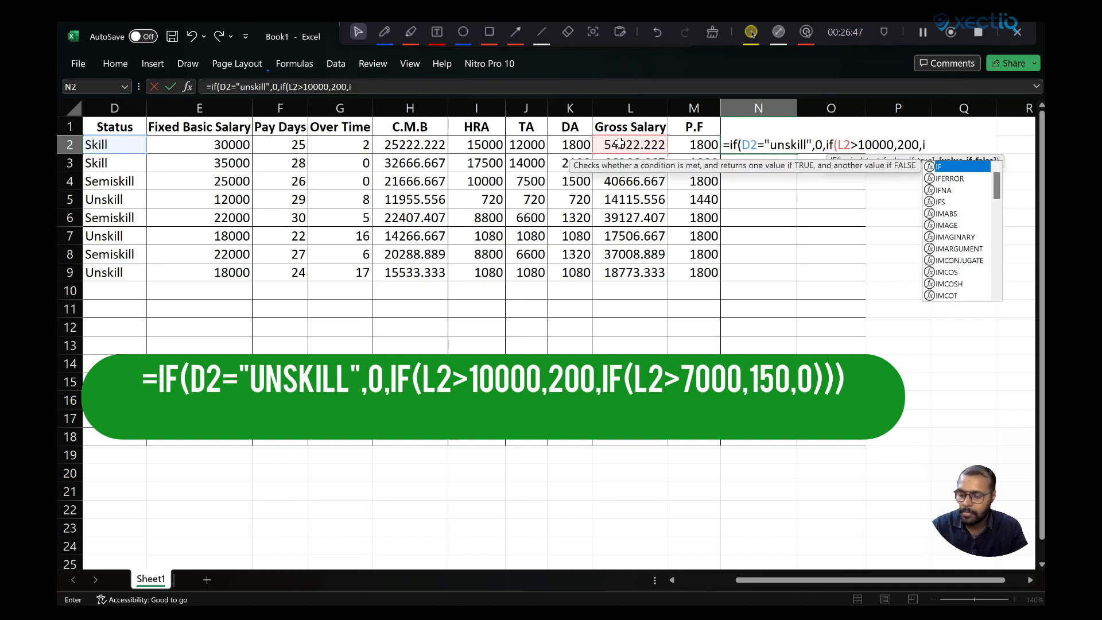
type("(")
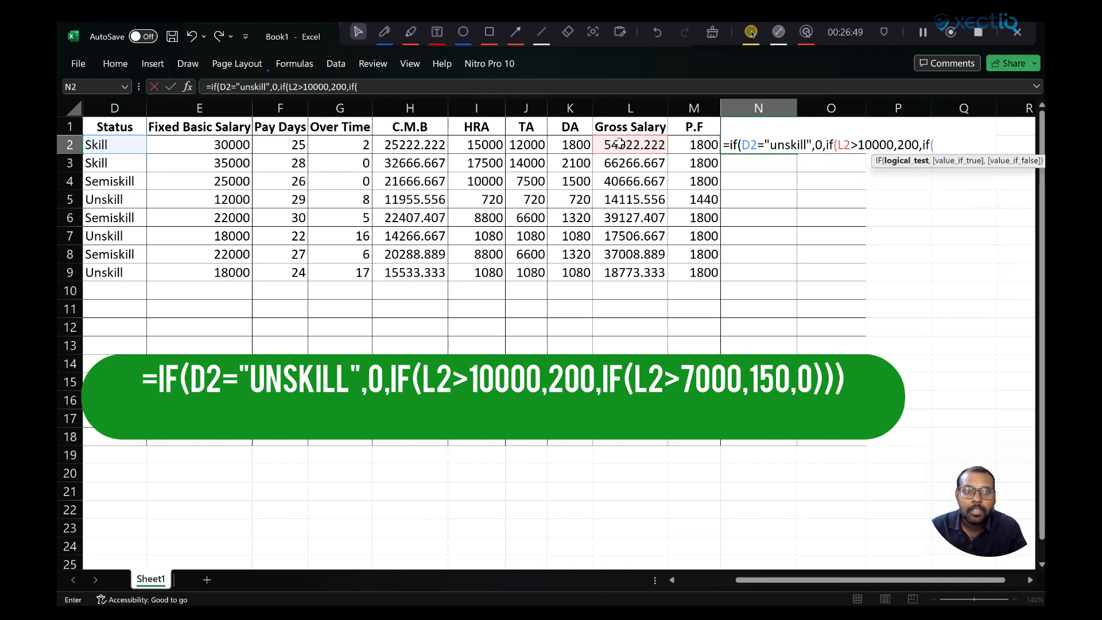
left_click(611, 145)
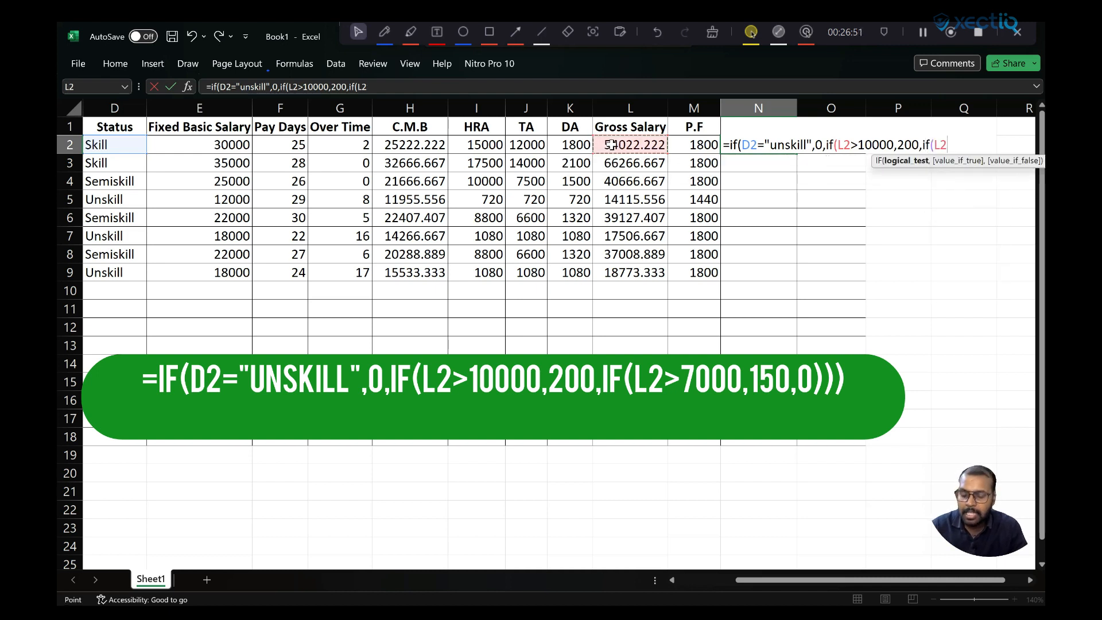
type(">7000")
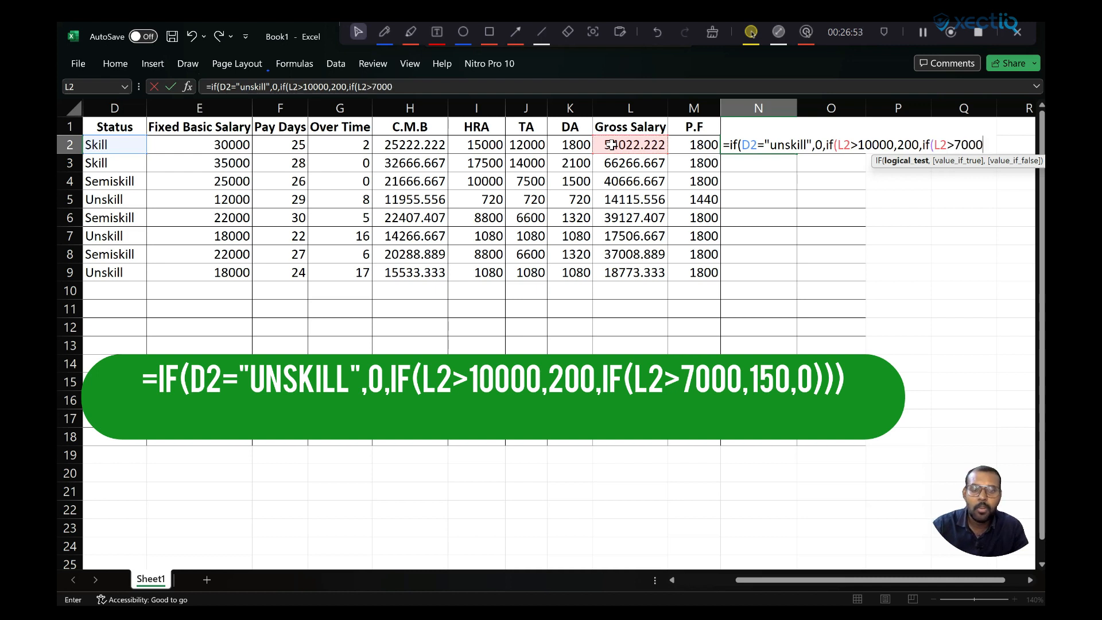
type(",150")
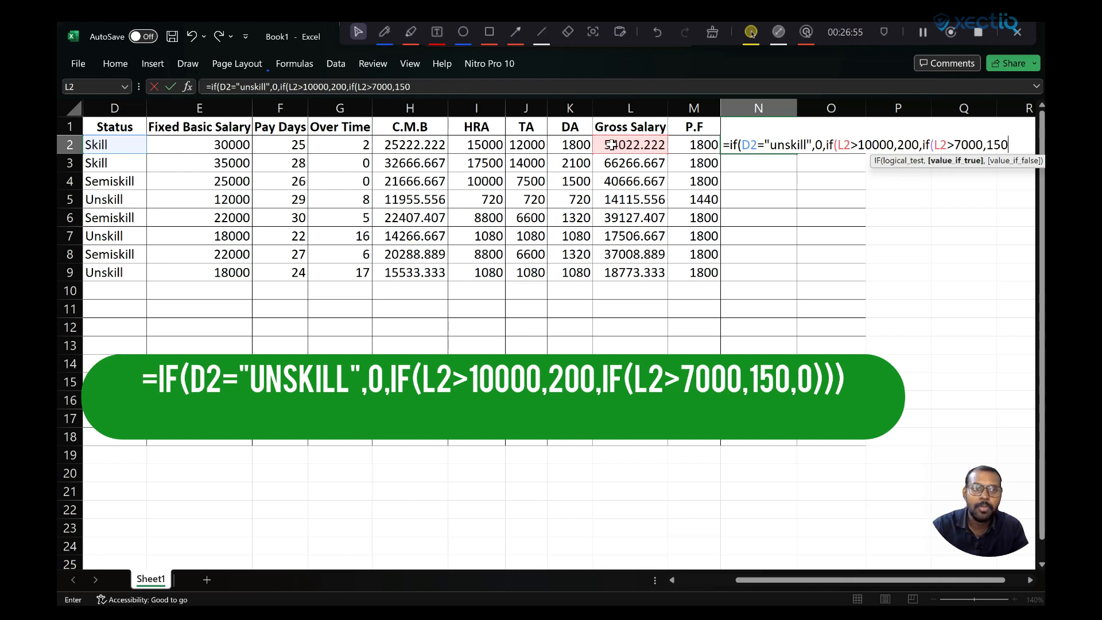
type(",")
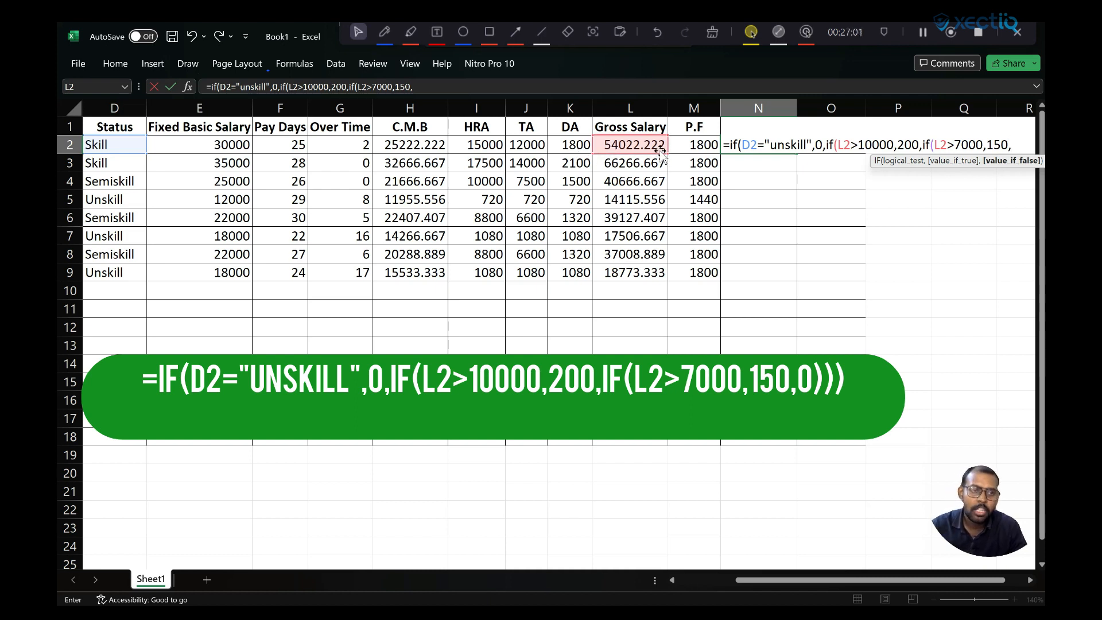
type("0")
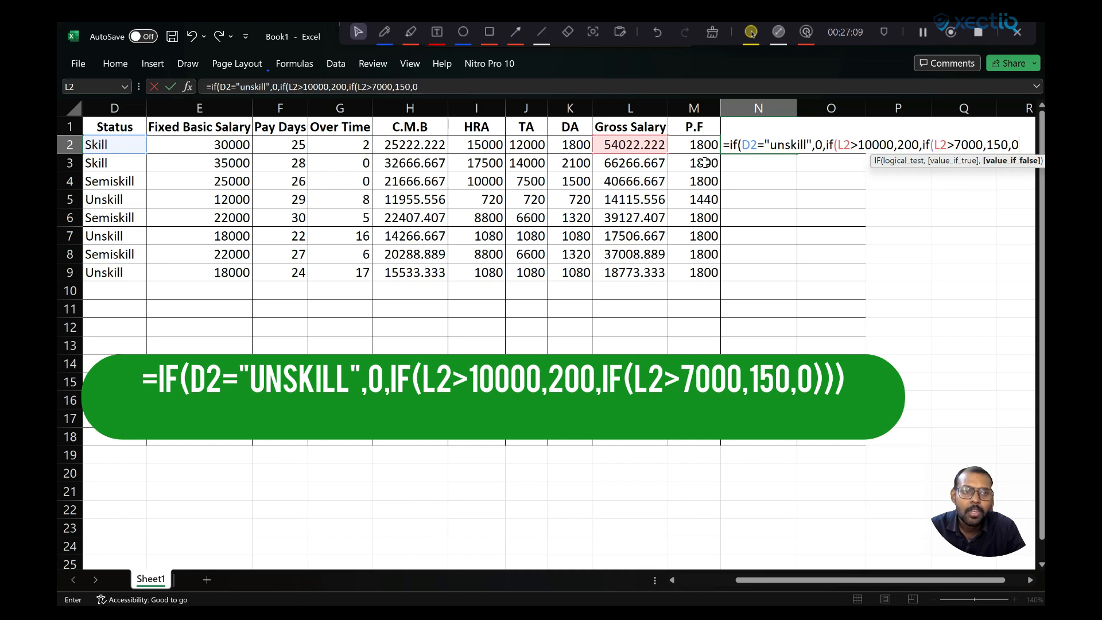
type(")))")
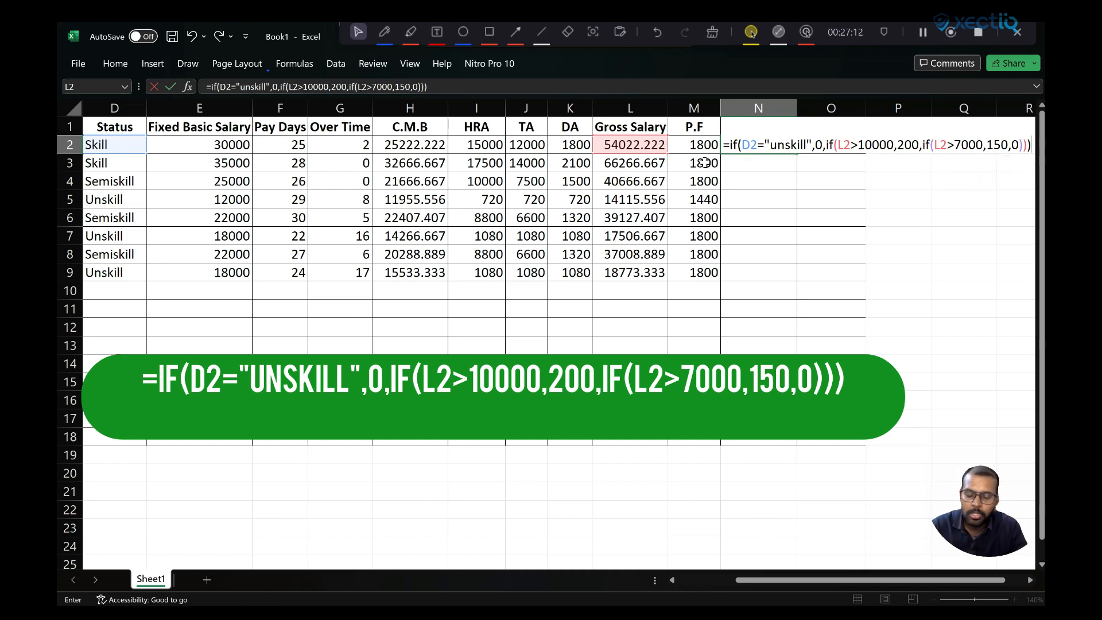
key("Return")
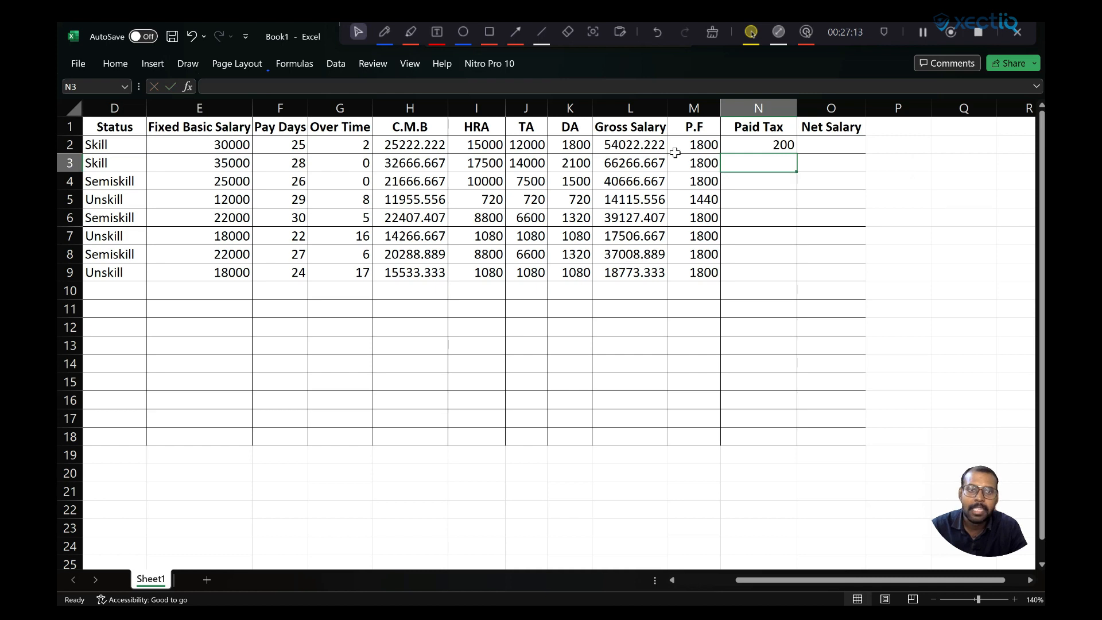
- Copy the Paid Tax formula from N2 down through N9
left_click(768, 147)
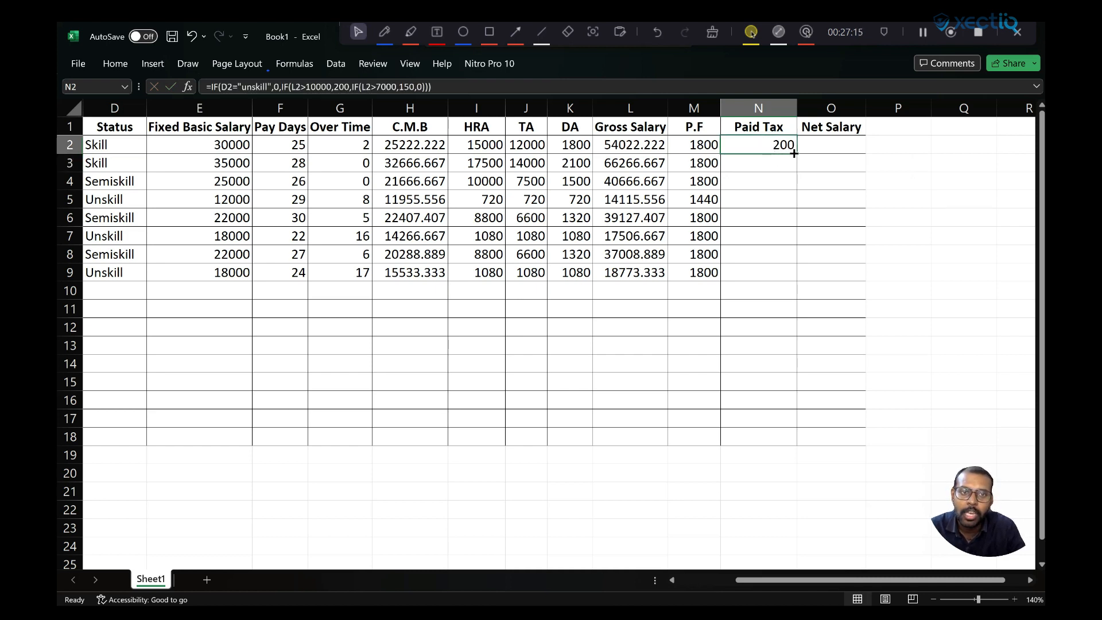
left_click_drag(796, 153, 792, 279)
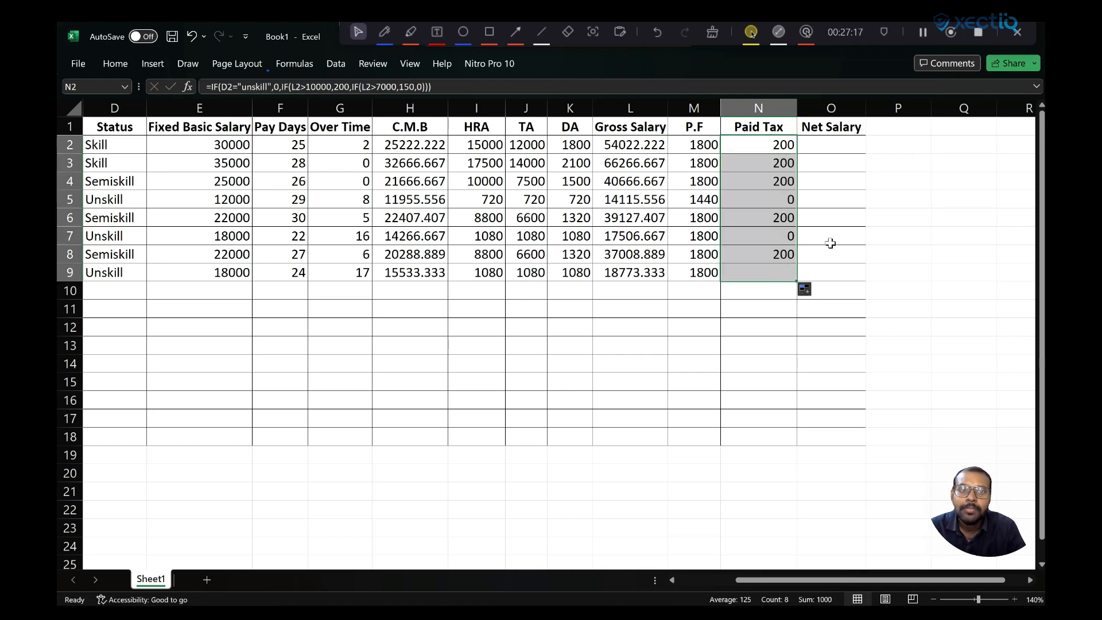
left_click(873, 181)
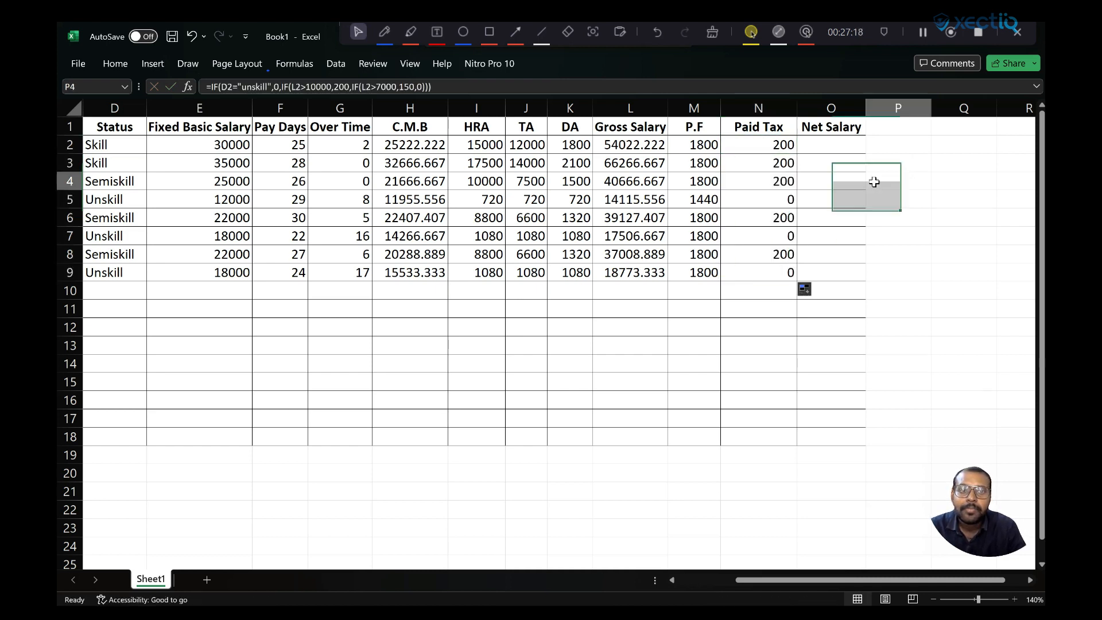
- Examine the Gross Salary, P.F and Paid Tax columns as the inputs for calculating Net Salary
left_click(825, 140)
left_click(612, 130)
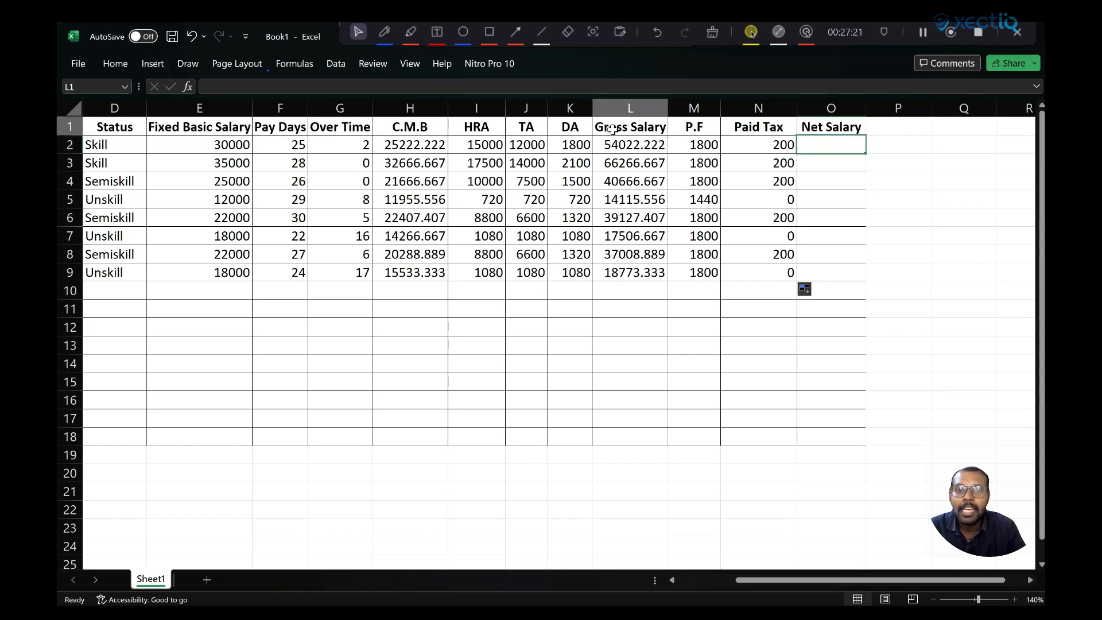
left_click_drag(620, 145, 631, 275)
left_click(708, 182)
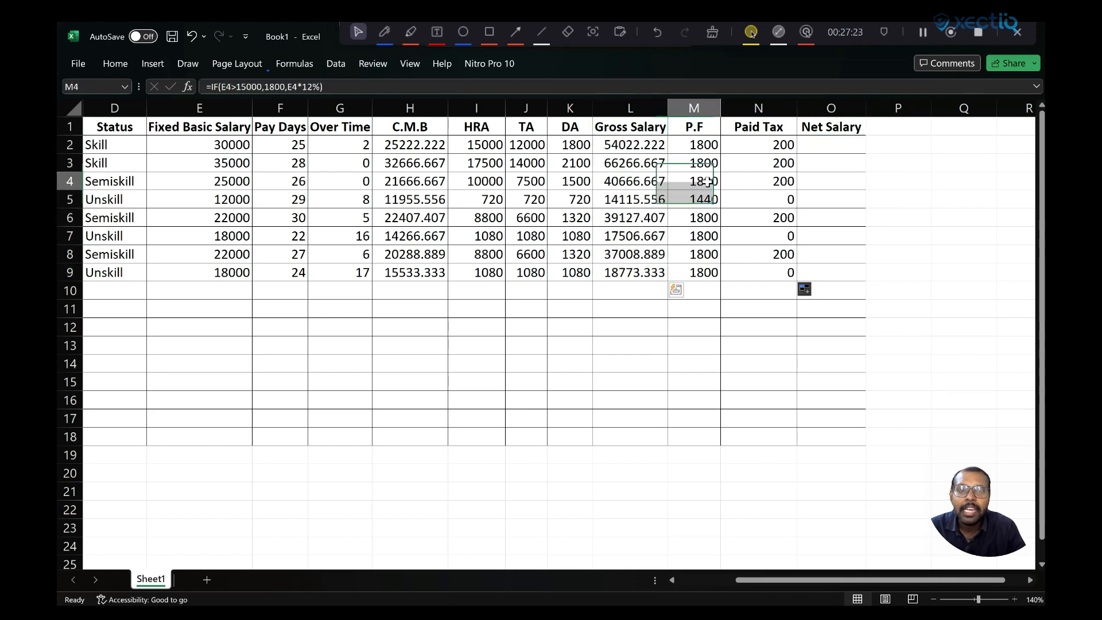
left_click_drag(697, 131, 697, 236)
left_click_drag(748, 133, 736, 250)
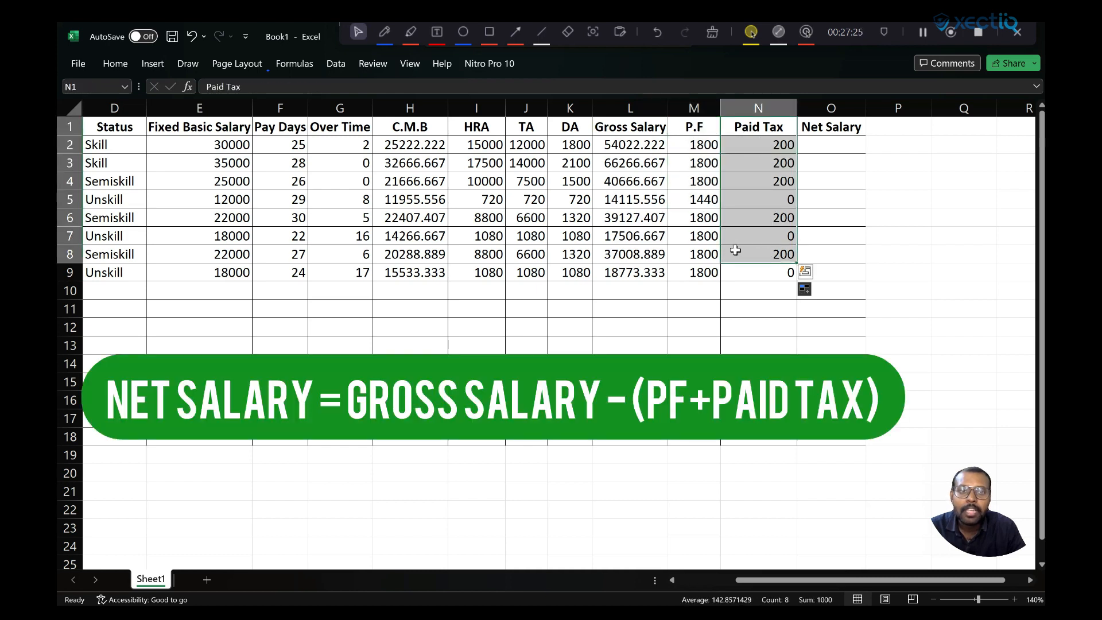
left_click(716, 308)
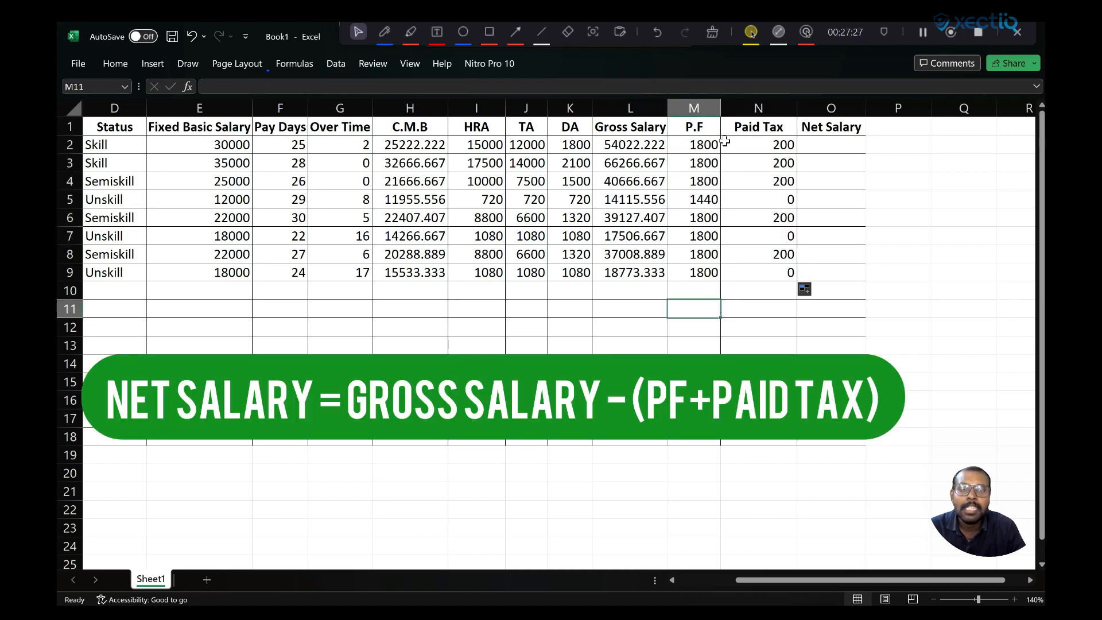
left_click_drag(694, 127, 747, 128)
left_click(648, 128)
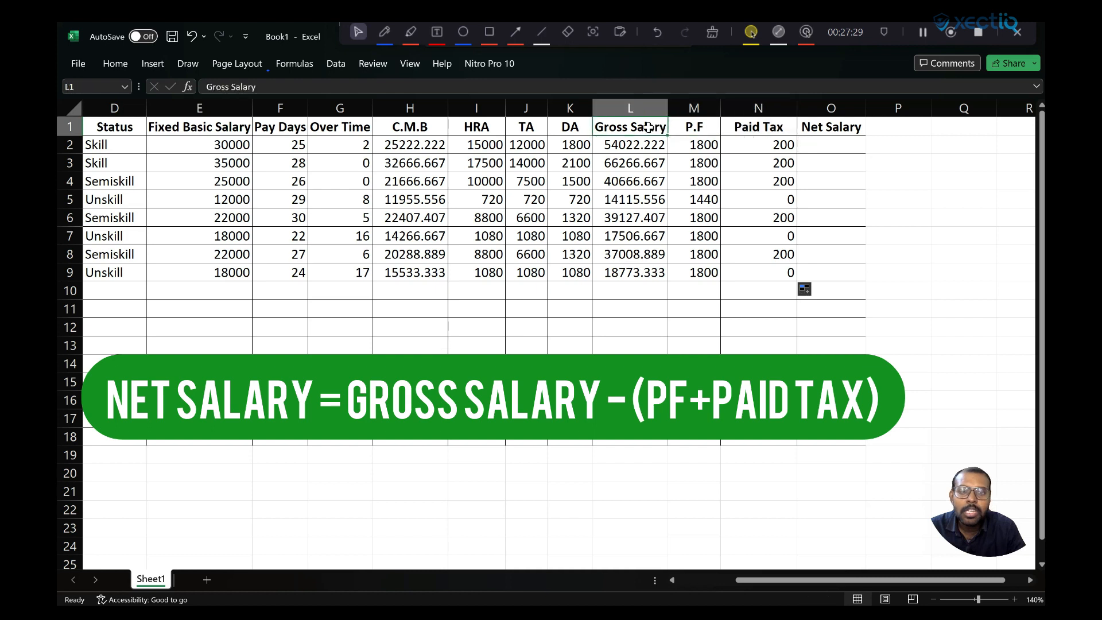
- Enter the Net Salary formula =L2-(M2+N2) in O2, subtracting P.F and Paid Tax from Gross Salary
left_click(830, 148)
type("=")
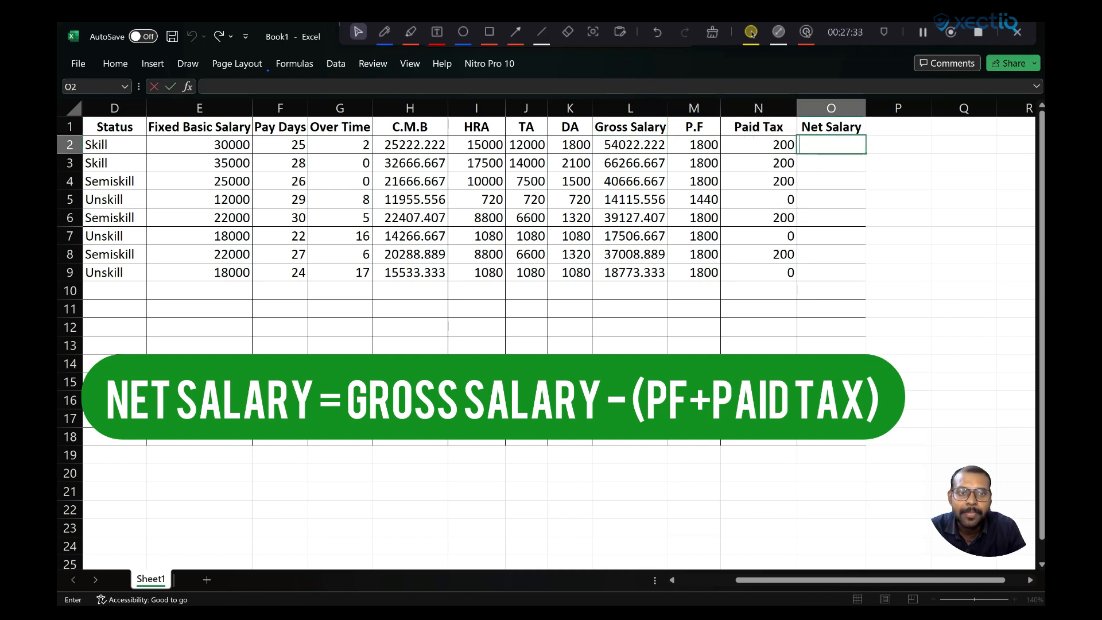
type("=")
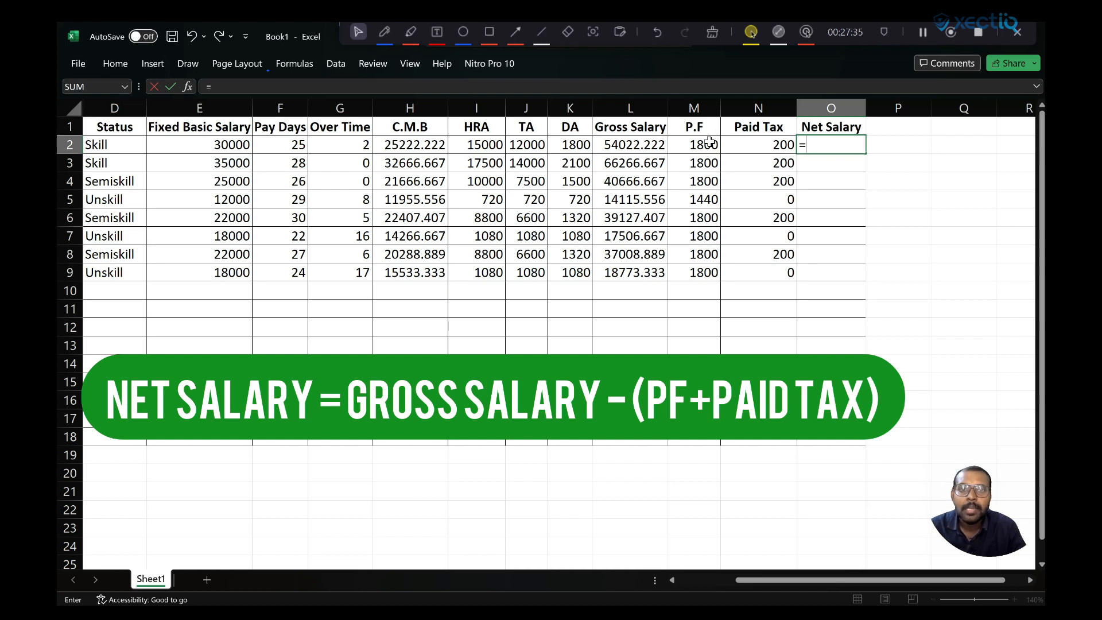
left_click(643, 142)
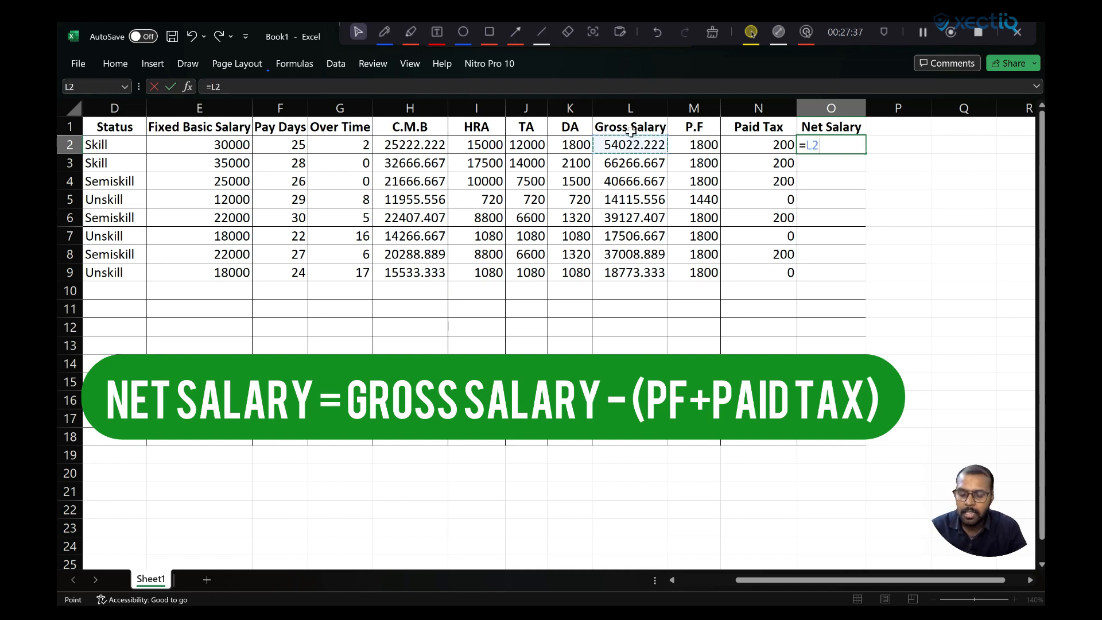
type("-(")
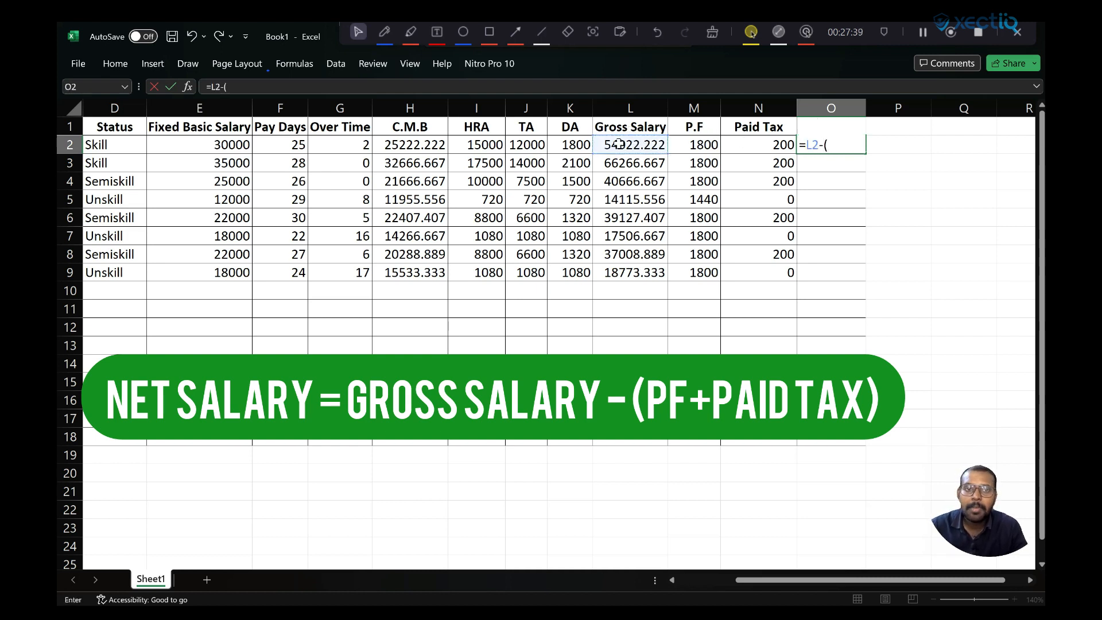
left_click(686, 146)
type("+")
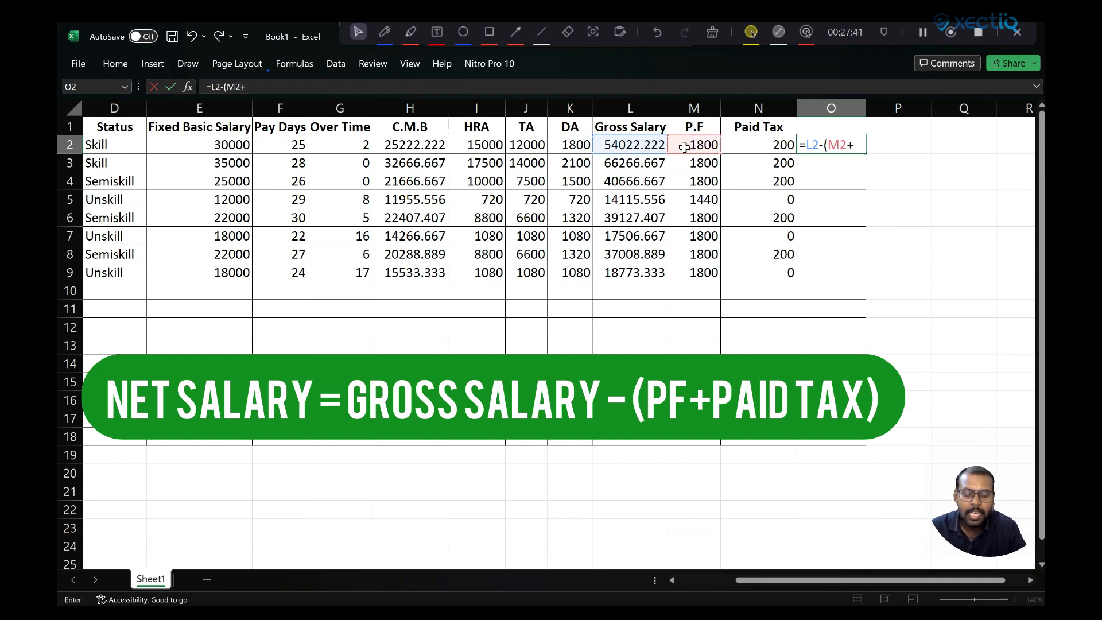
left_click(752, 146)
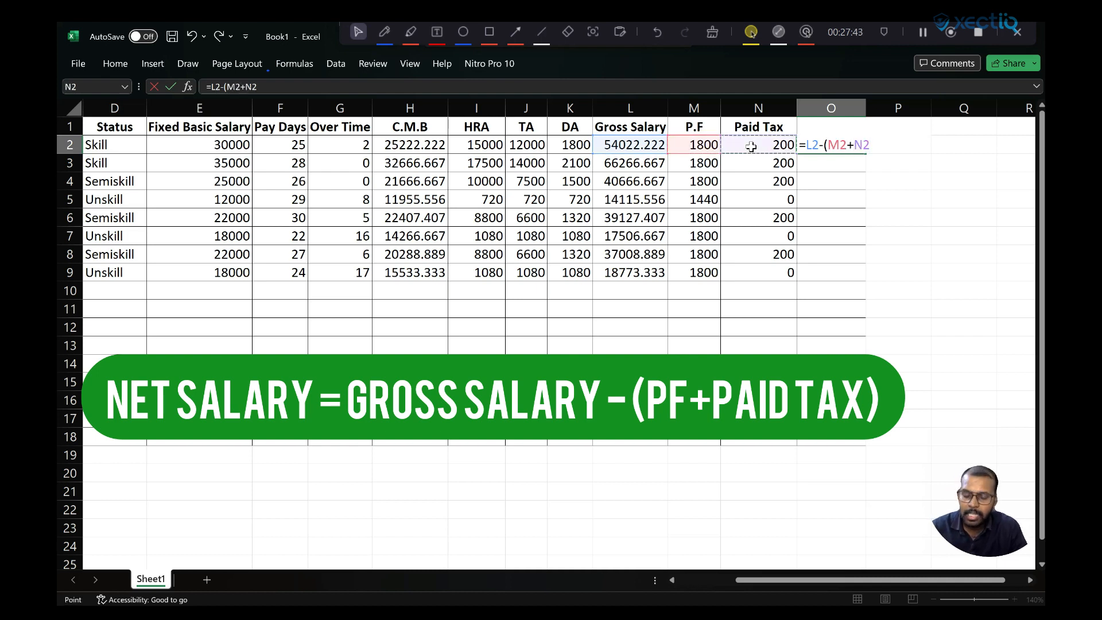
type(")")
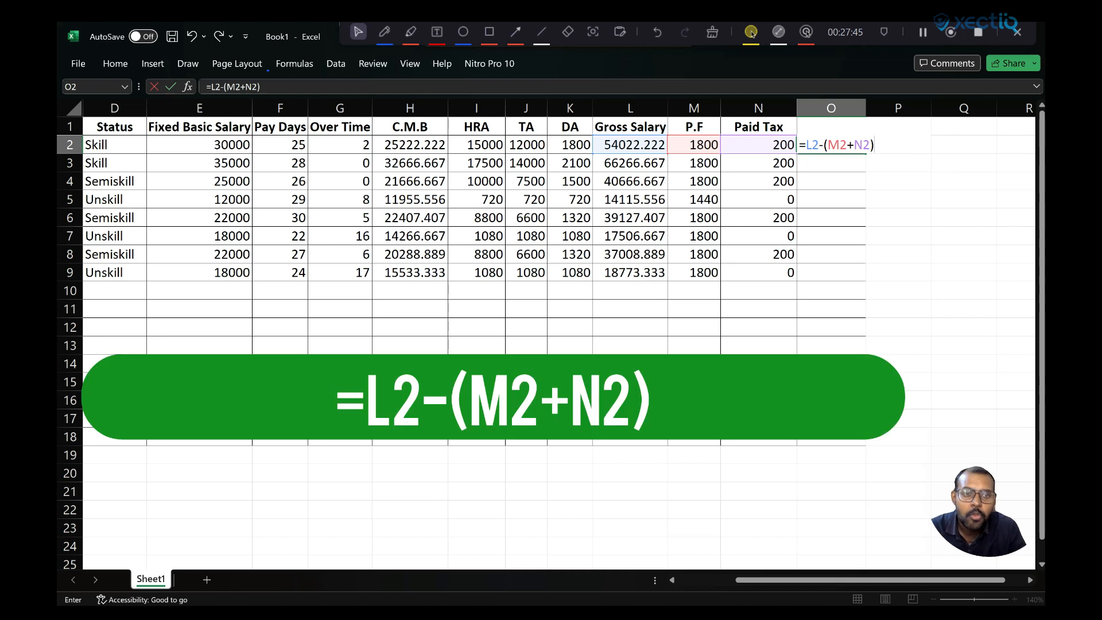
double_click(851, 145)
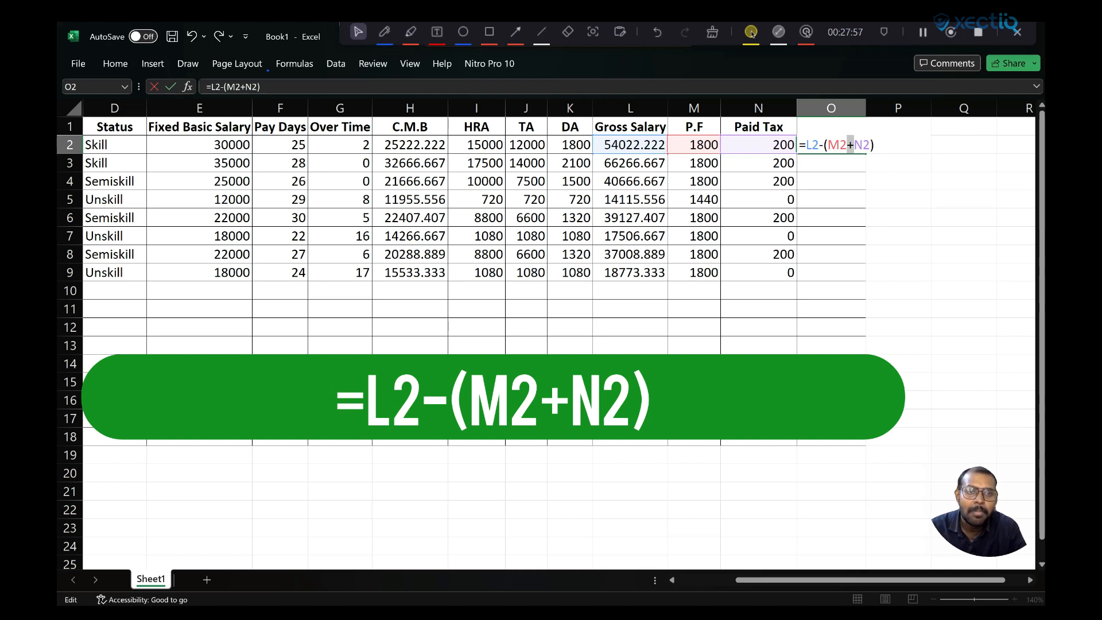
key("Return")
- Copy the Net Salary formula from O2 down through O9
left_click(858, 146)
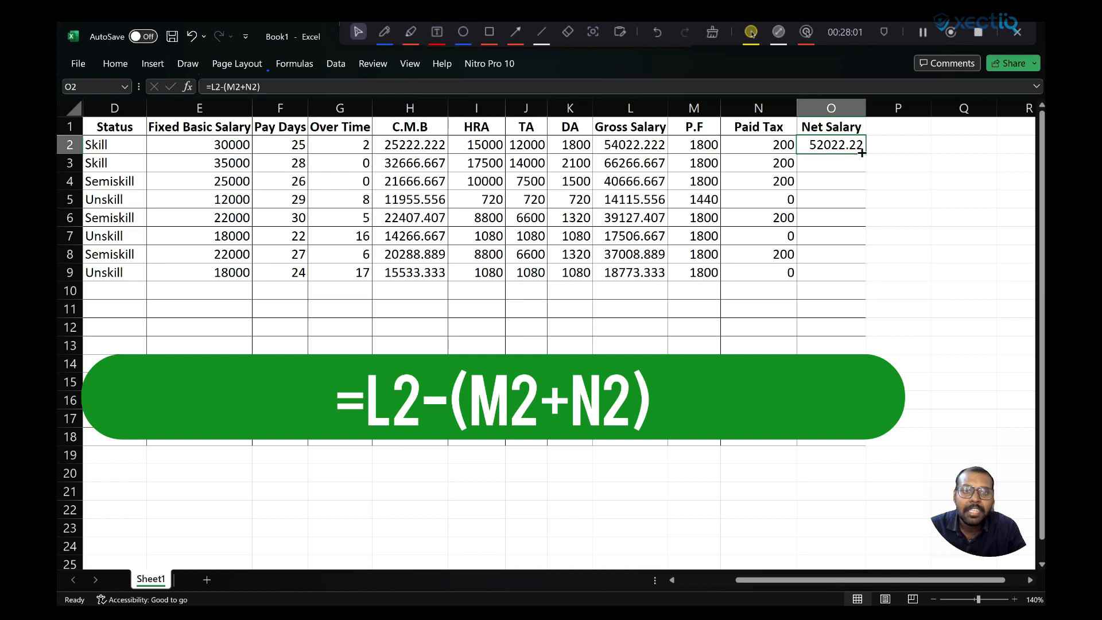
left_click_drag(864, 154, 872, 282)
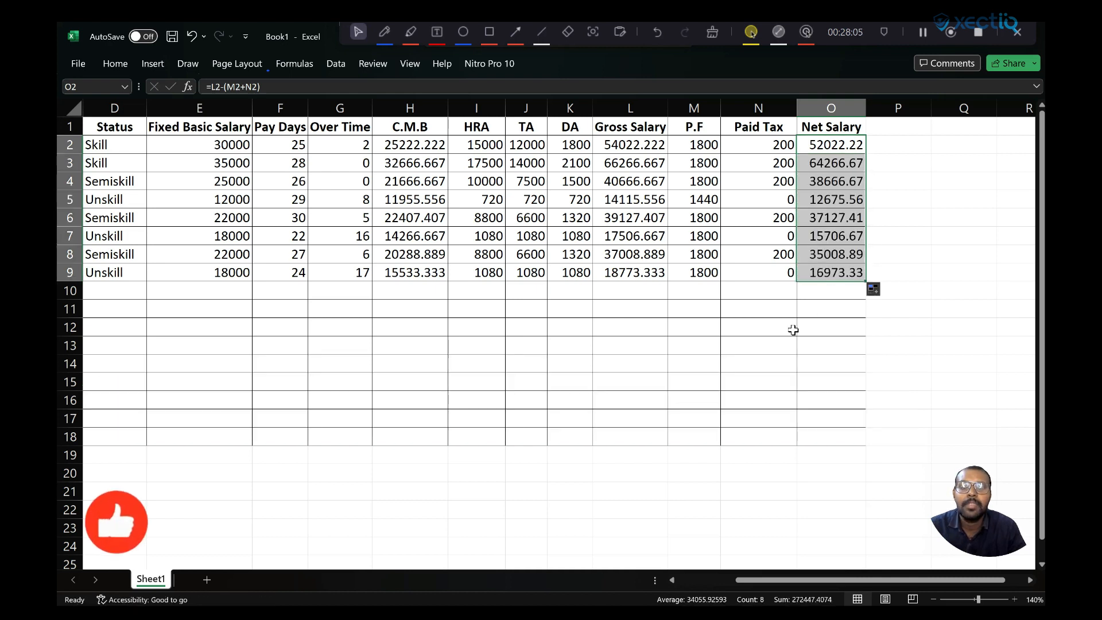
left_click(793, 330)
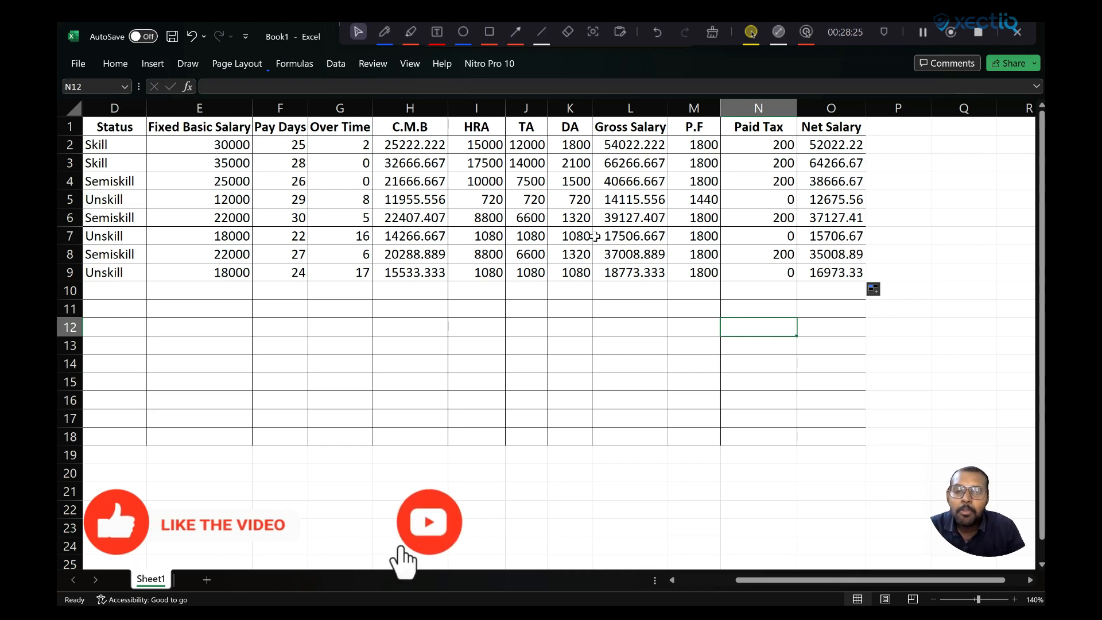